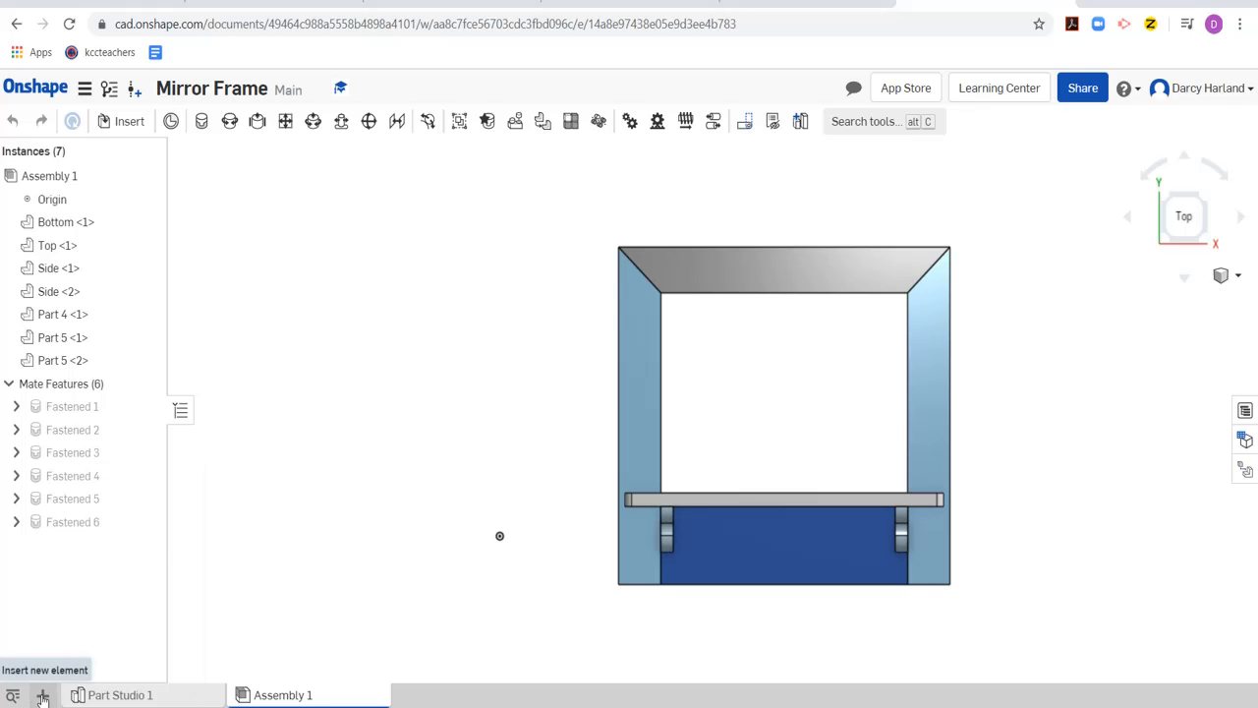
# Step: Create a new drawing from the ANSI_A_MM.dwt template with no views
pyautogui.click(43, 696)
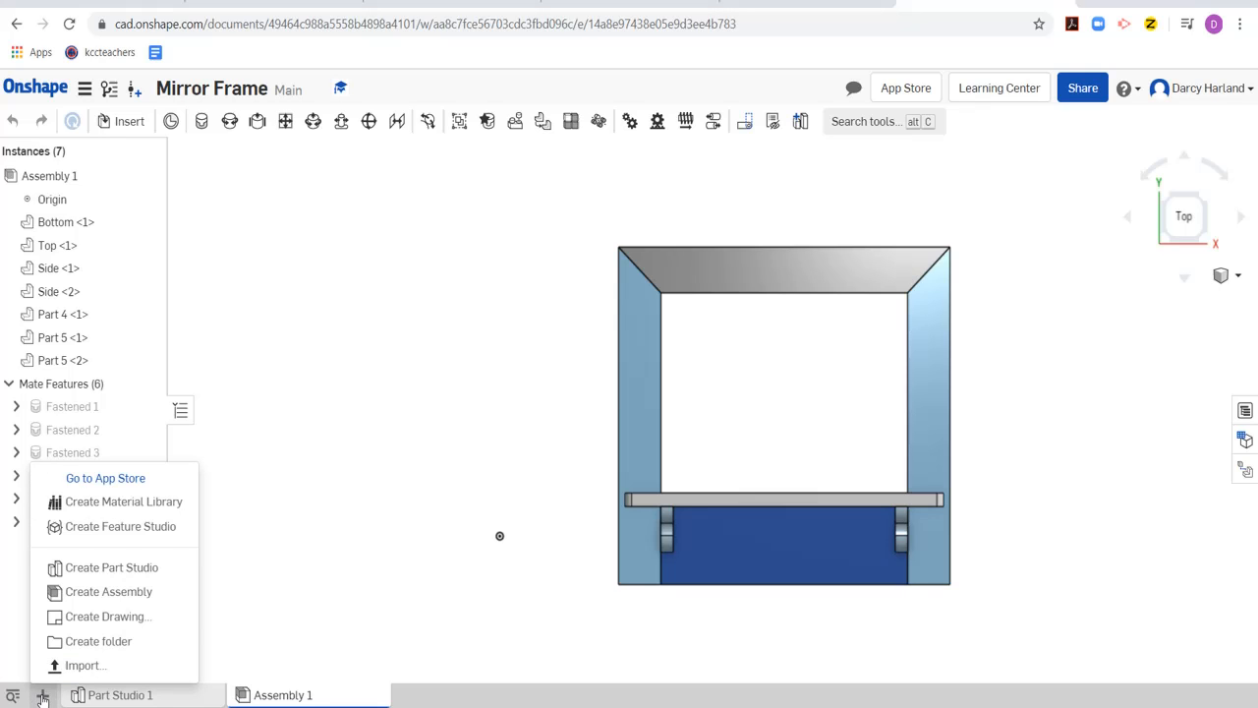
pyautogui.click(114, 627)
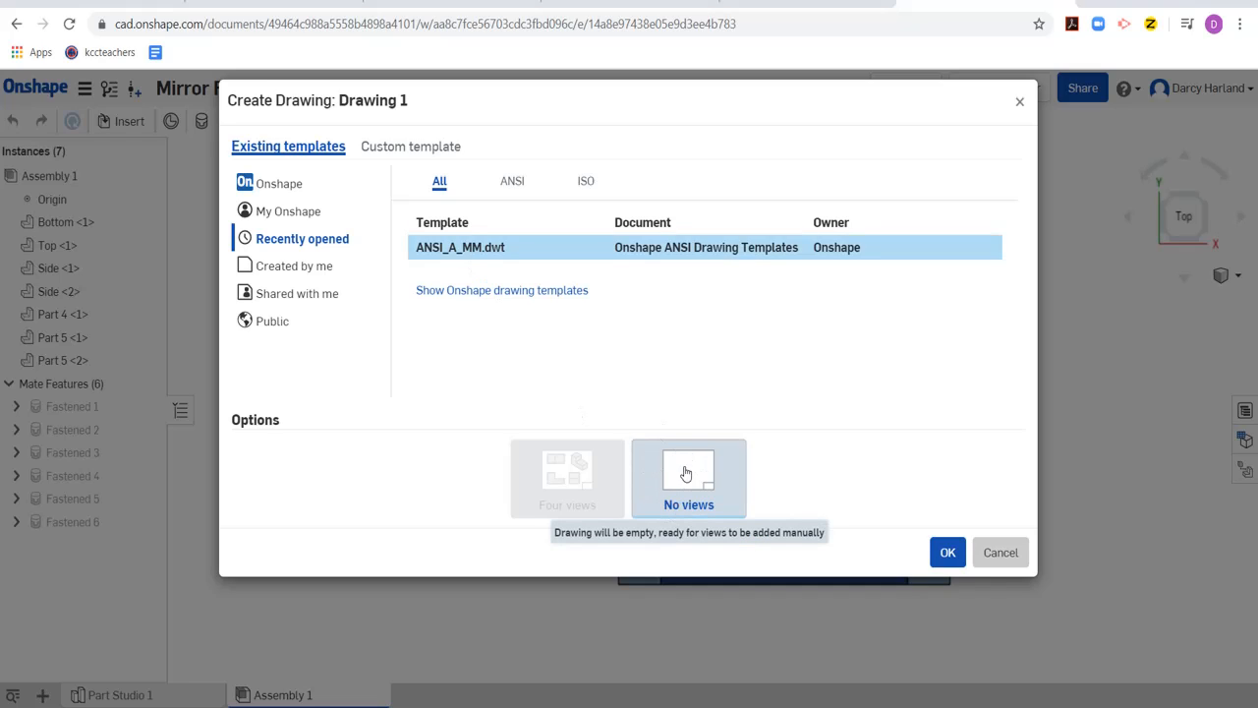
pyautogui.click(948, 552)
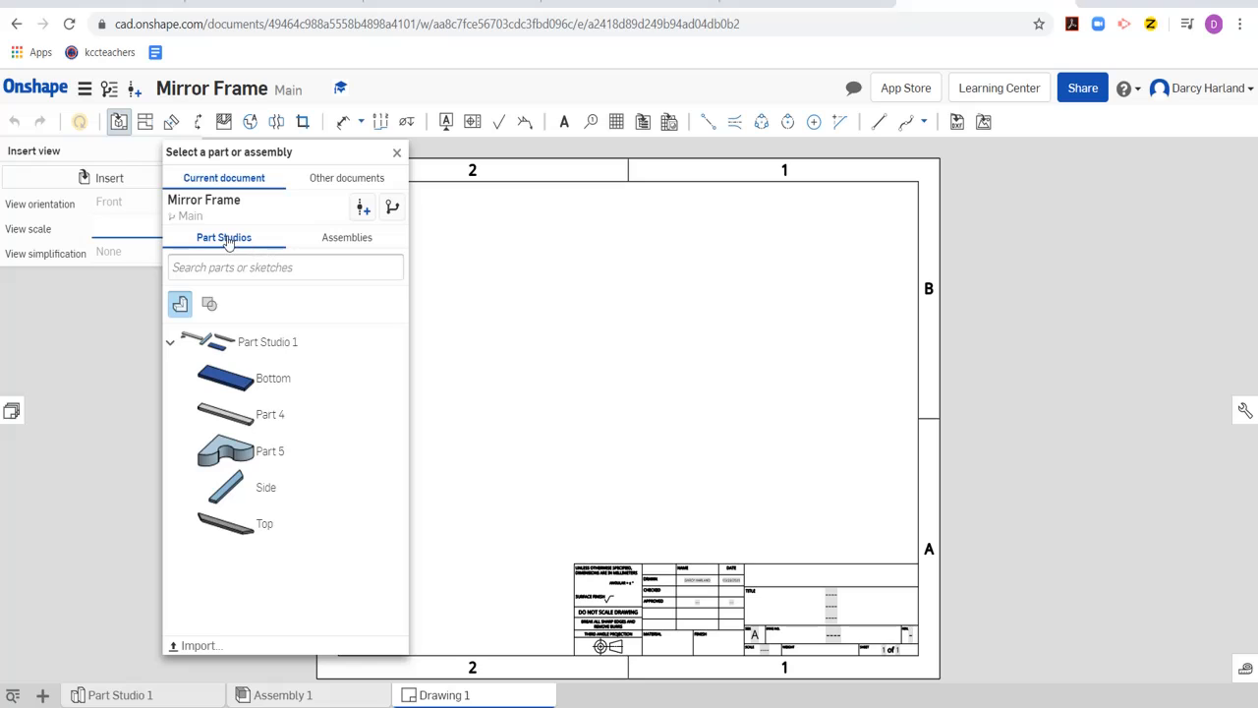
# Step: Insert a Top view of Assembly 1 at 1:5 scale near the middle of the sheet
pyautogui.click(336, 241)
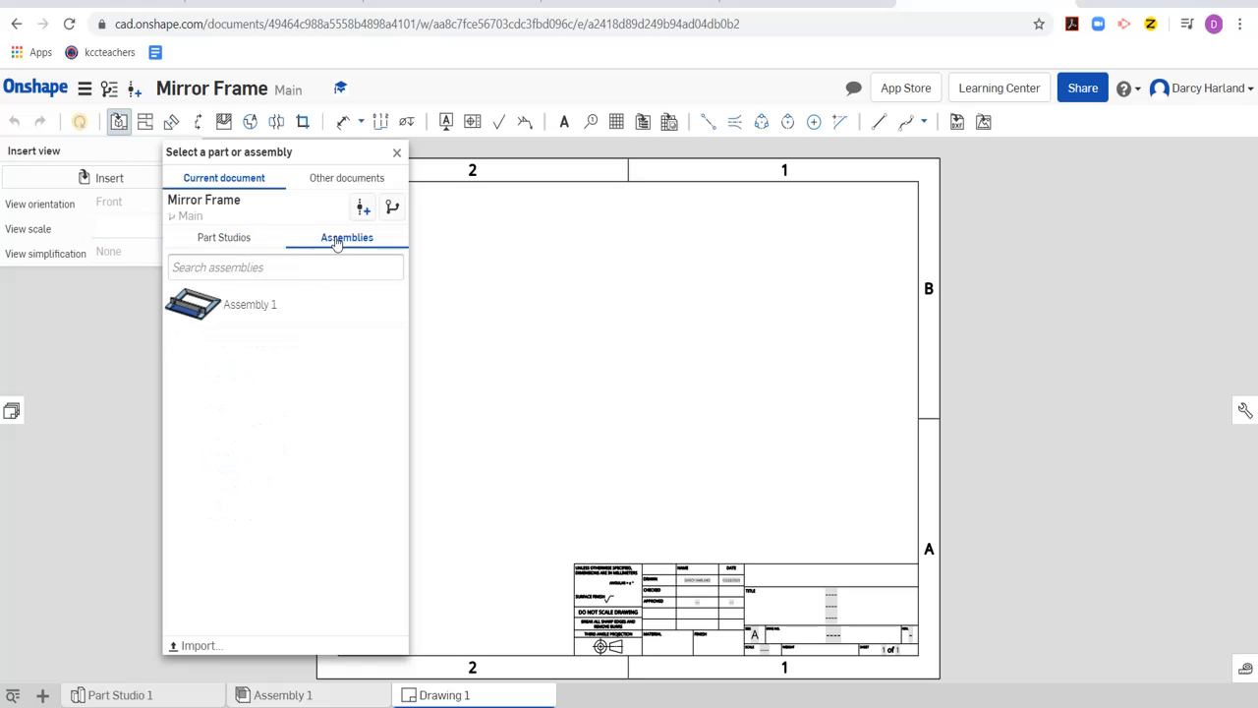
pyautogui.click(252, 307)
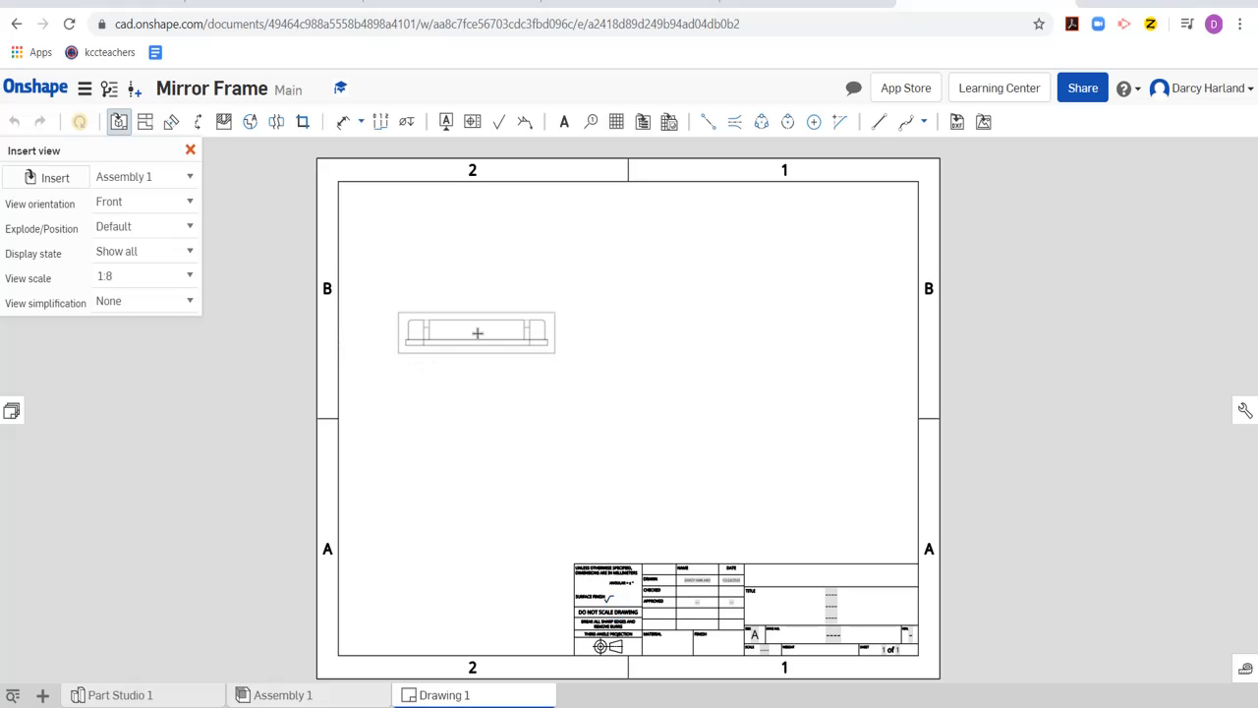
pyautogui.click(191, 204)
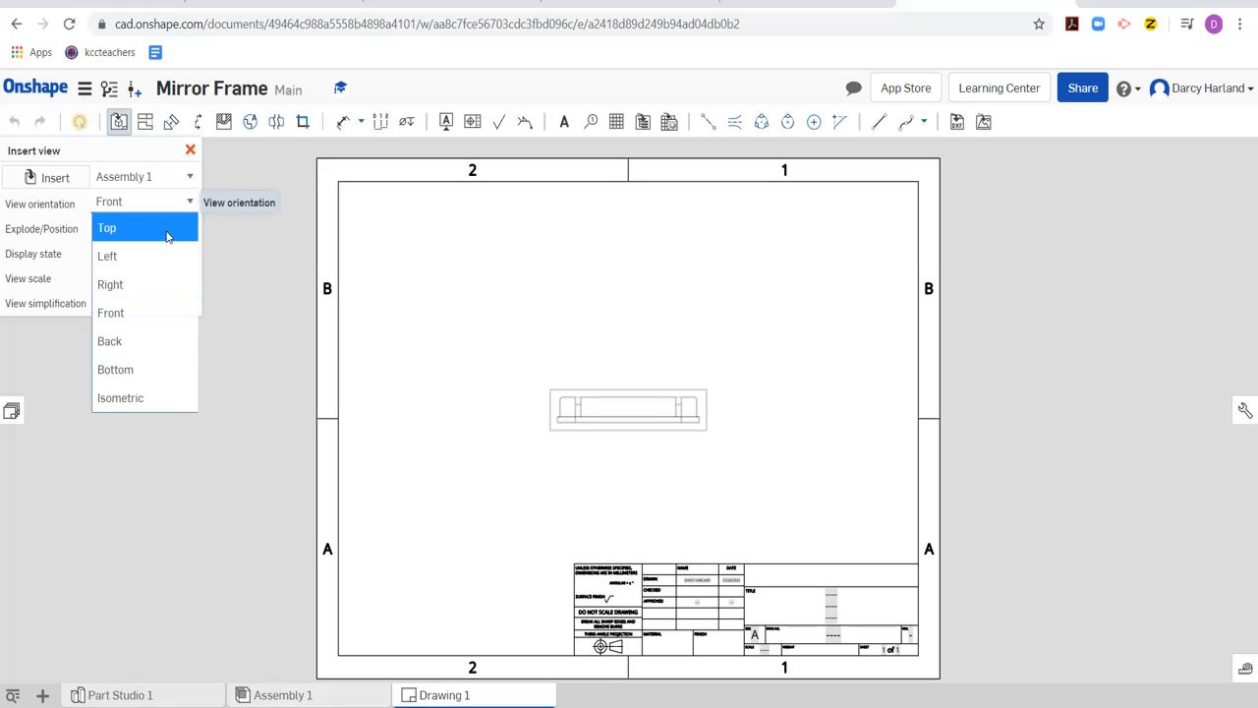
pyautogui.click(169, 230)
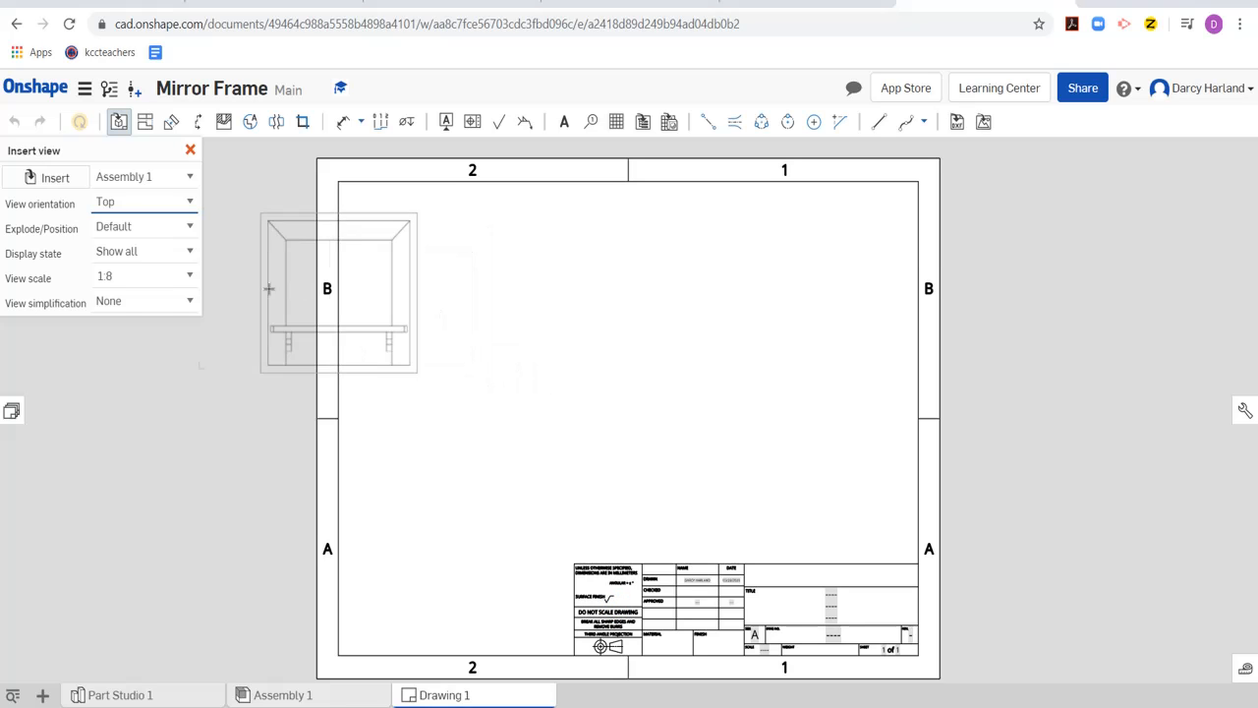
pyautogui.click(190, 276)
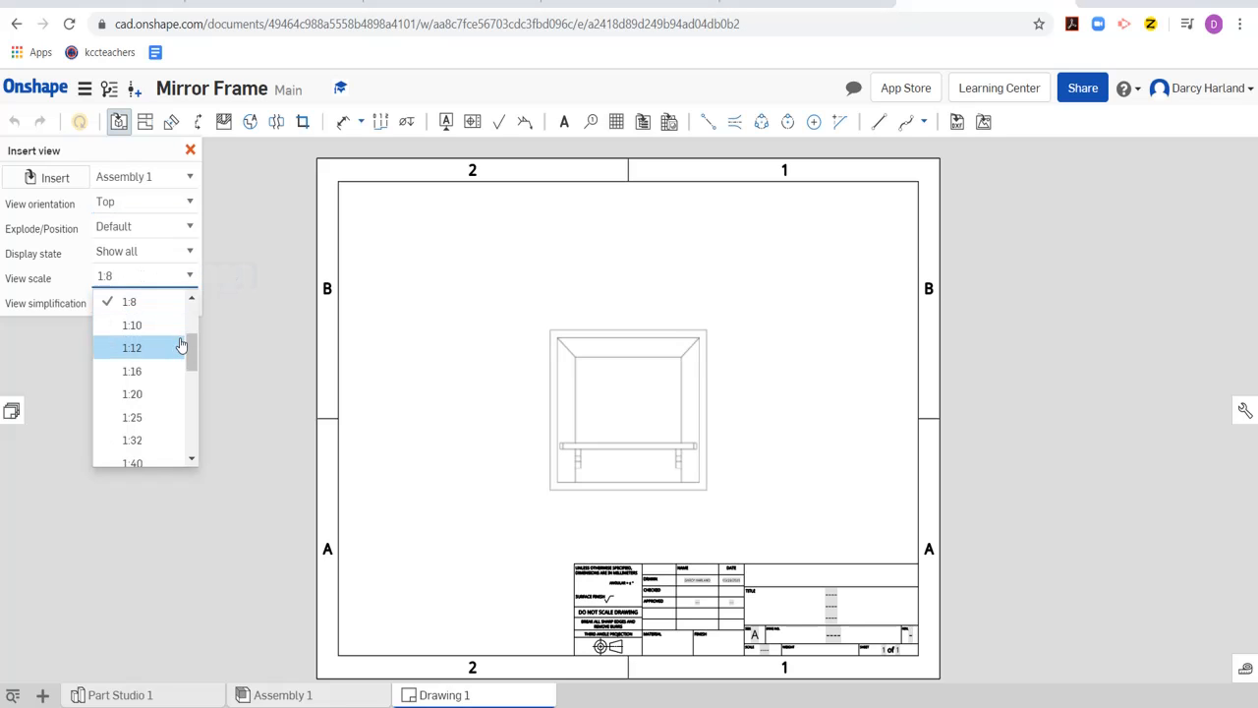
pyautogui.scroll(2, 181, 345)
pyautogui.click(157, 363)
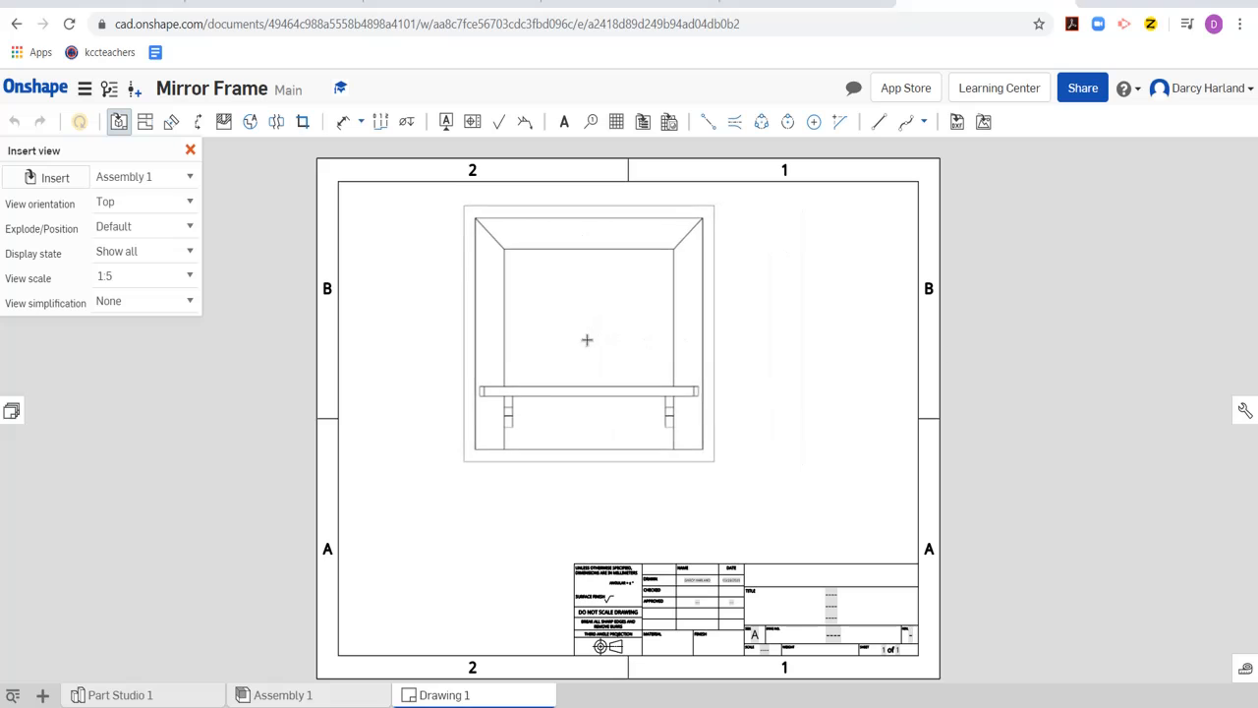
pyautogui.click(634, 365)
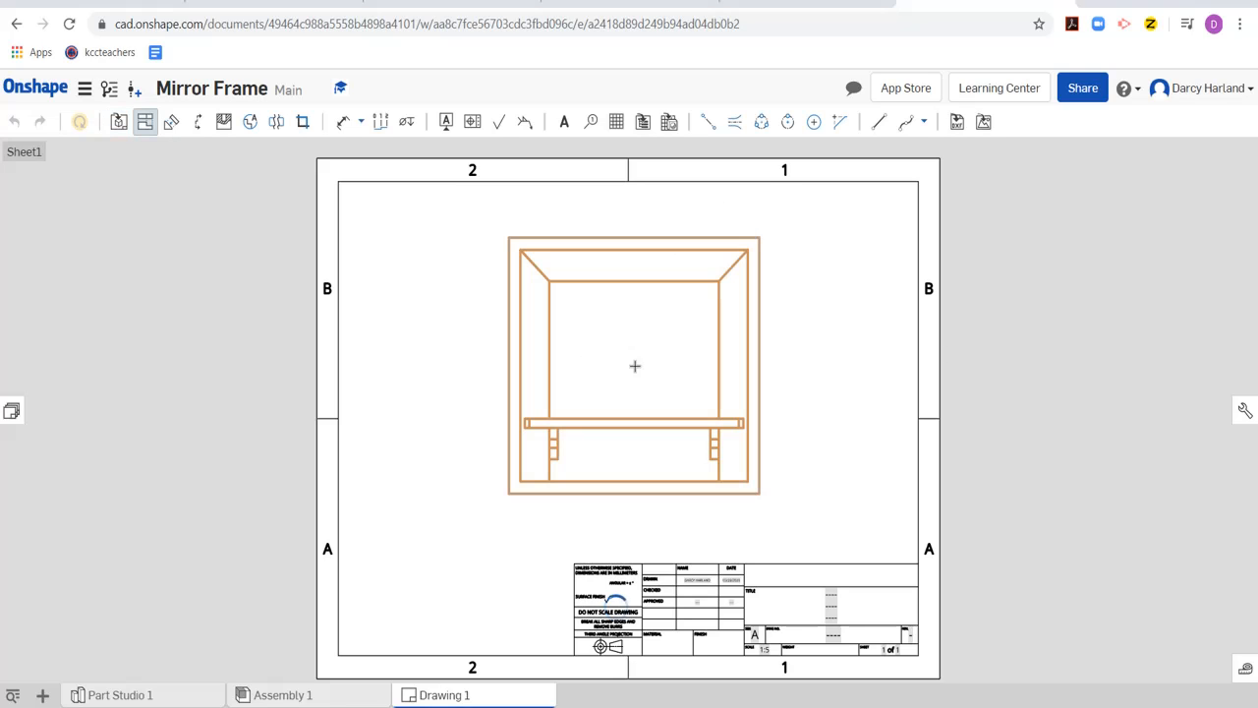
# Step: Project an isometric view from the top view, placing it diagonally above the sheet's upper right corner
pyautogui.moveTo(634, 366)
pyautogui.mouseDown()
pyautogui.moveTo(665, 354)
pyautogui.moveTo(656, 362)
pyautogui.mouseUp()
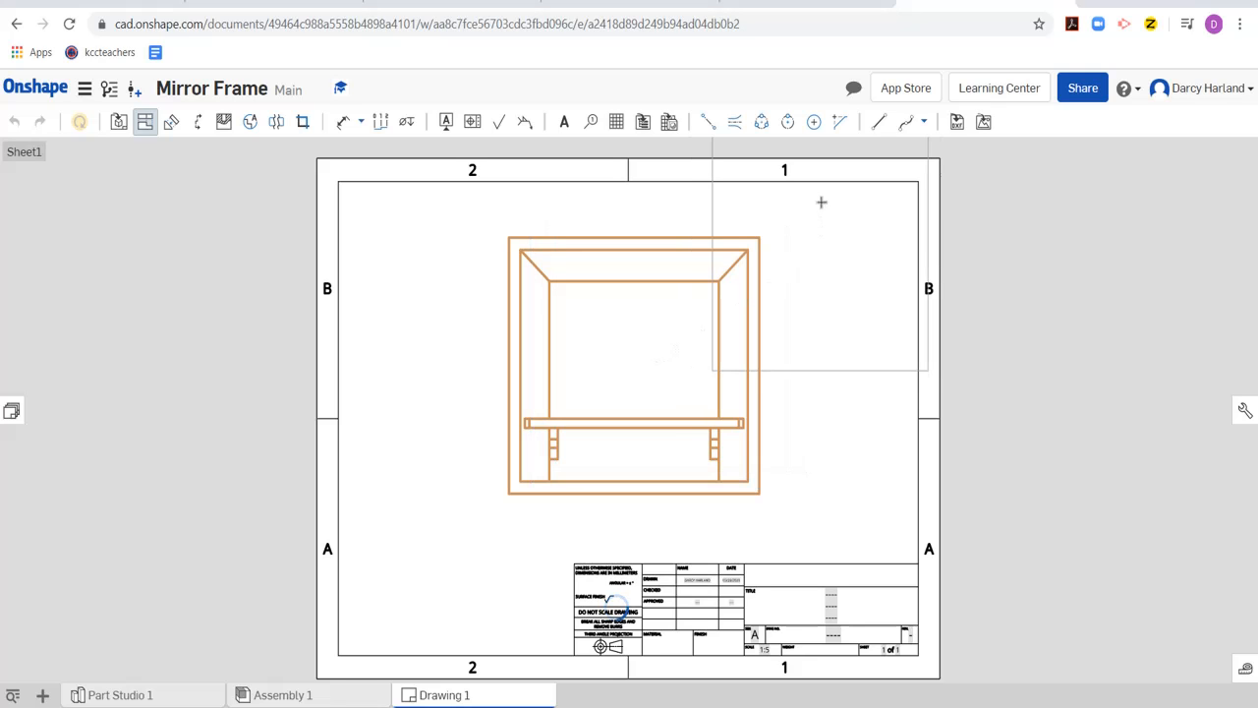
pyautogui.scroll(-5, 812, 209)
pyautogui.scroll(5, 831, 191)
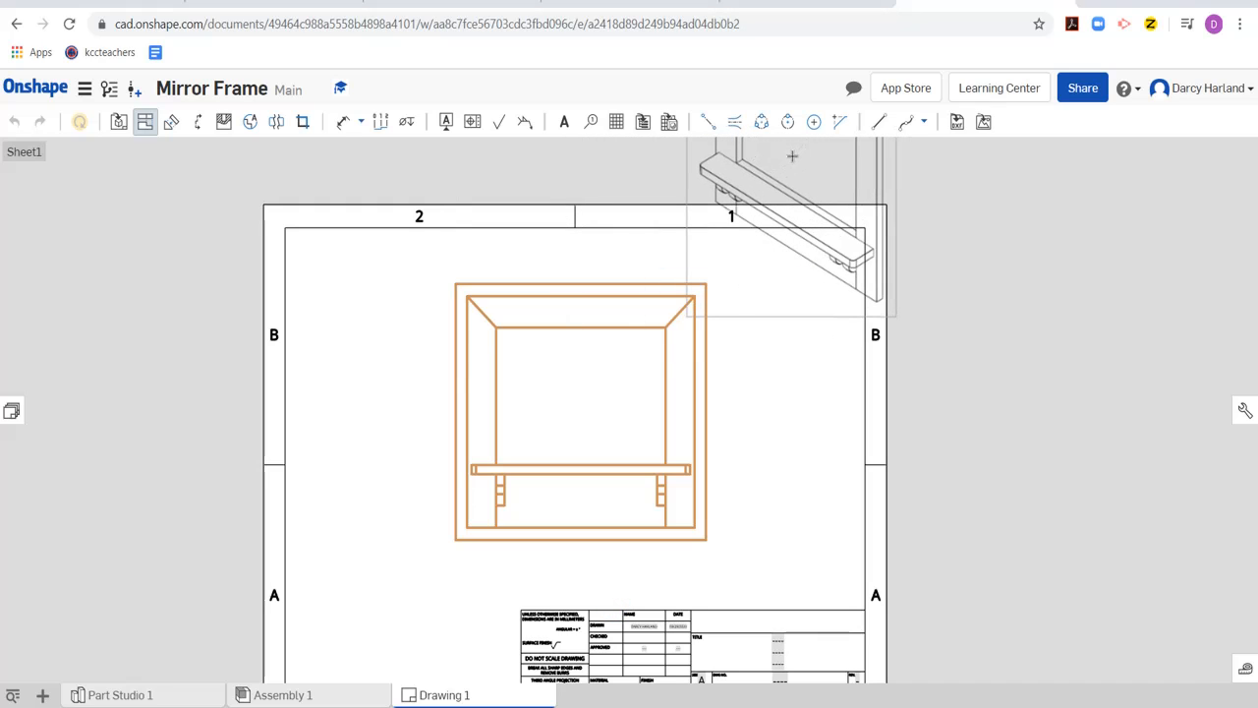
pyautogui.click(792, 156)
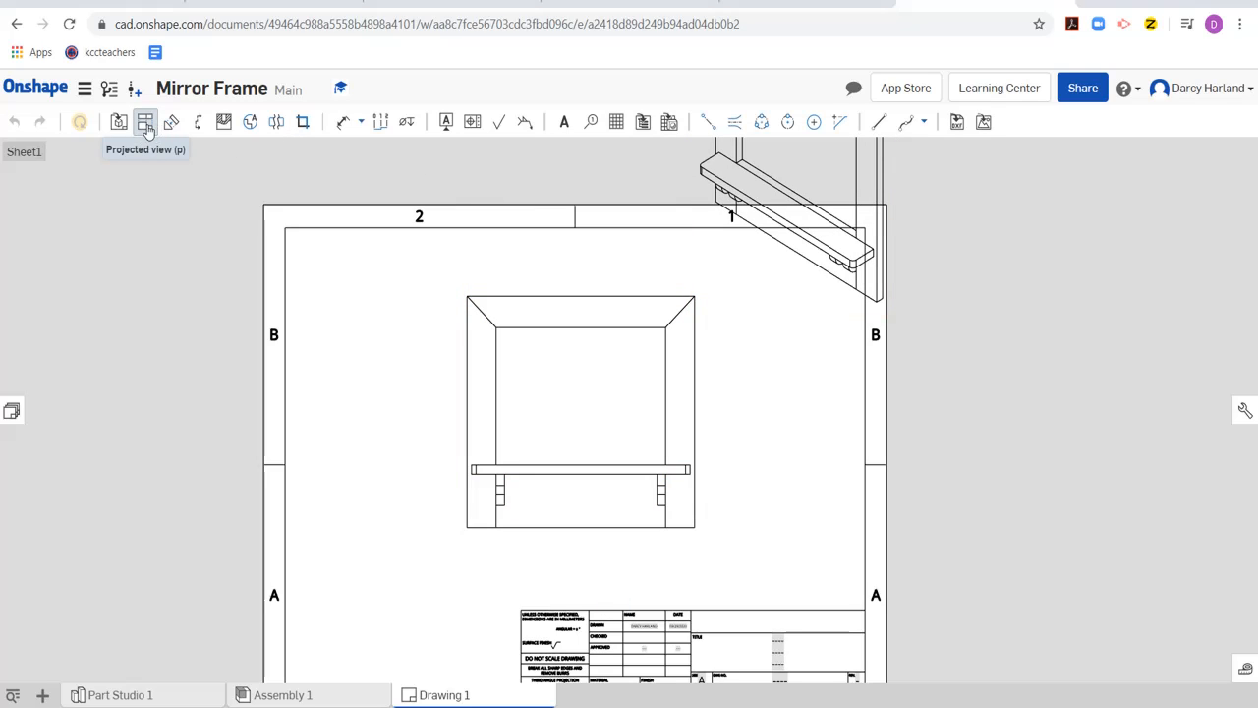
pyautogui.click(144, 123)
pyautogui.click(147, 127)
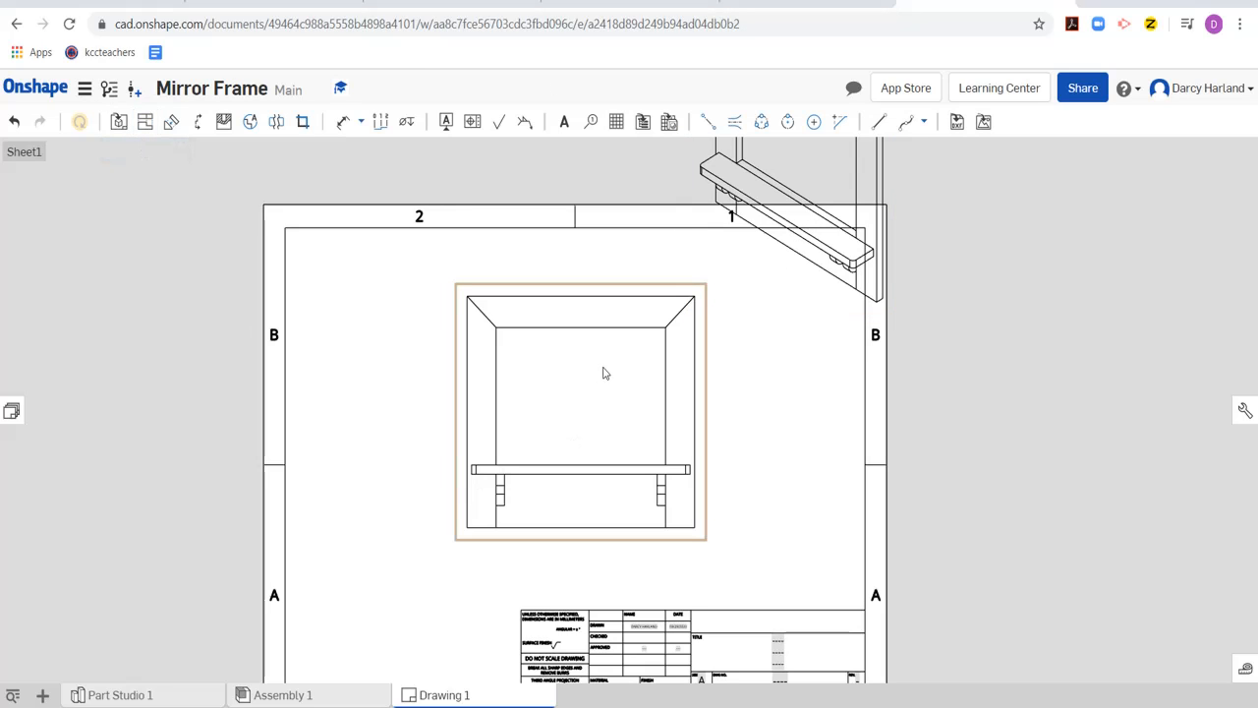
# Step: Arrange the two views side by side on the sheet, with the top view on the left and the isometric view on the right
pyautogui.moveTo(605, 373)
pyautogui.mouseDown()
pyautogui.moveTo(505, 404)
pyautogui.moveTo(473, 381)
pyautogui.mouseUp()
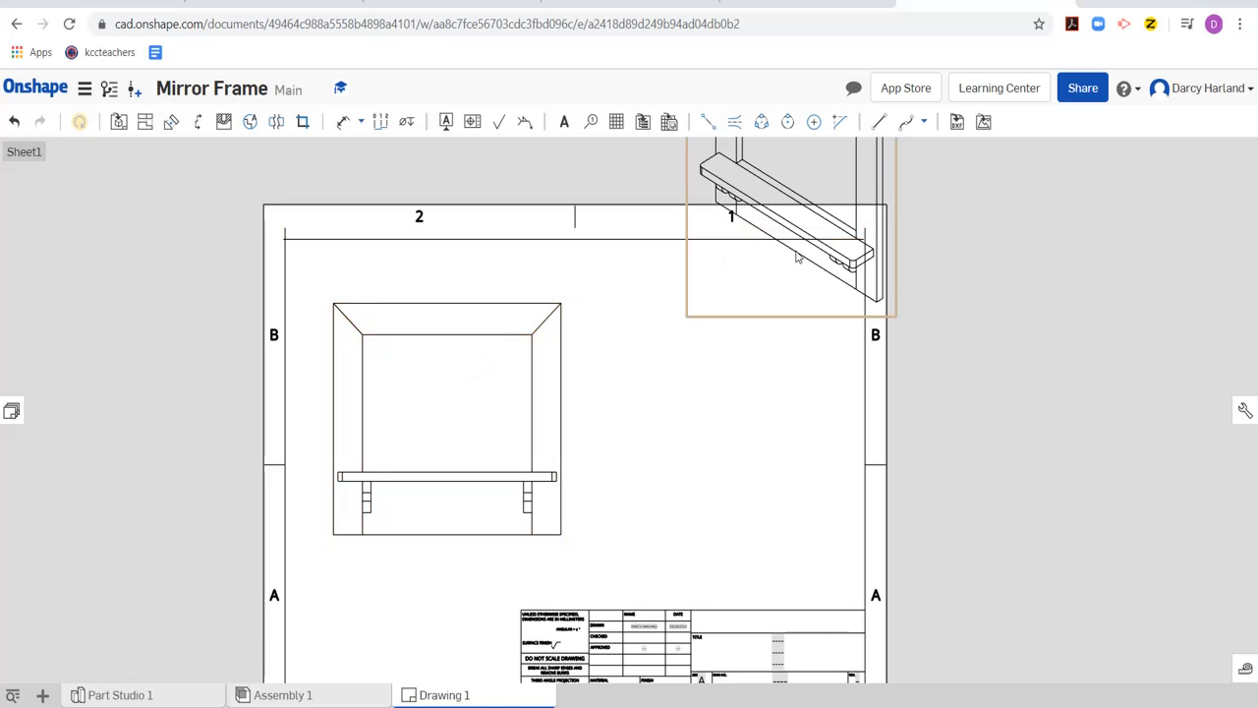
pyautogui.moveTo(798, 256); pyautogui.dragTo(711, 469)
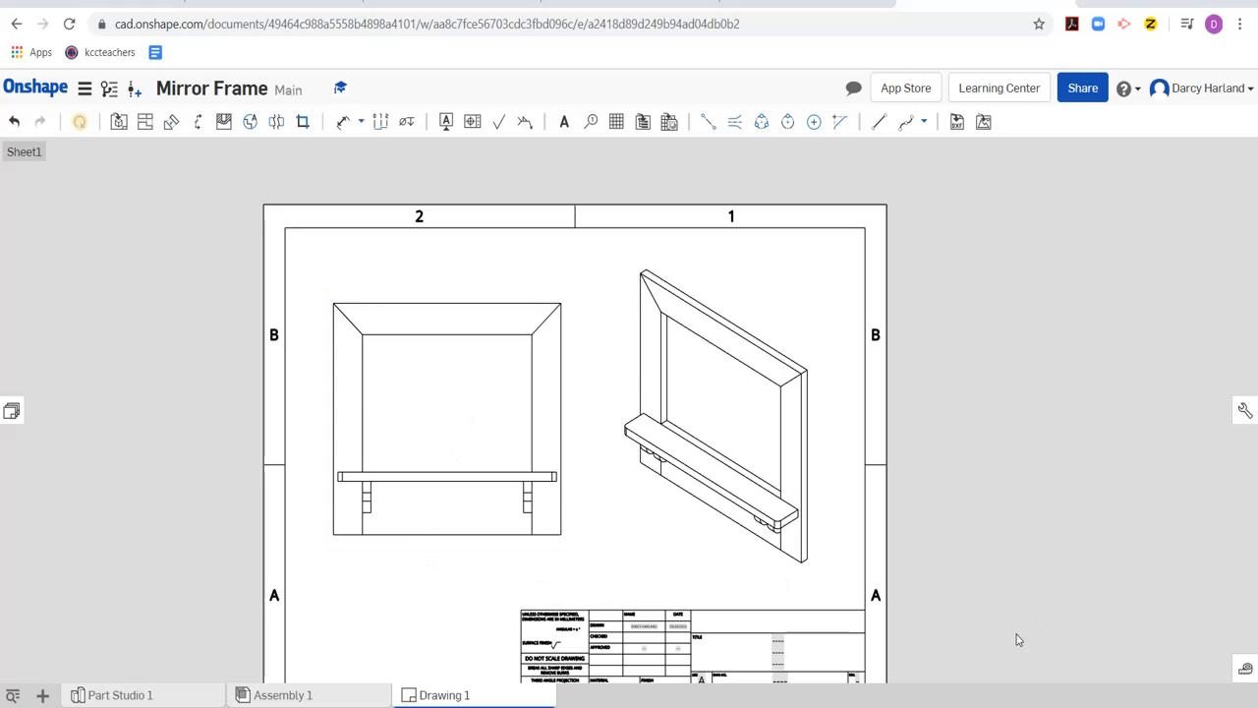
pyautogui.moveTo(717, 440); pyautogui.dragTo(736, 421)
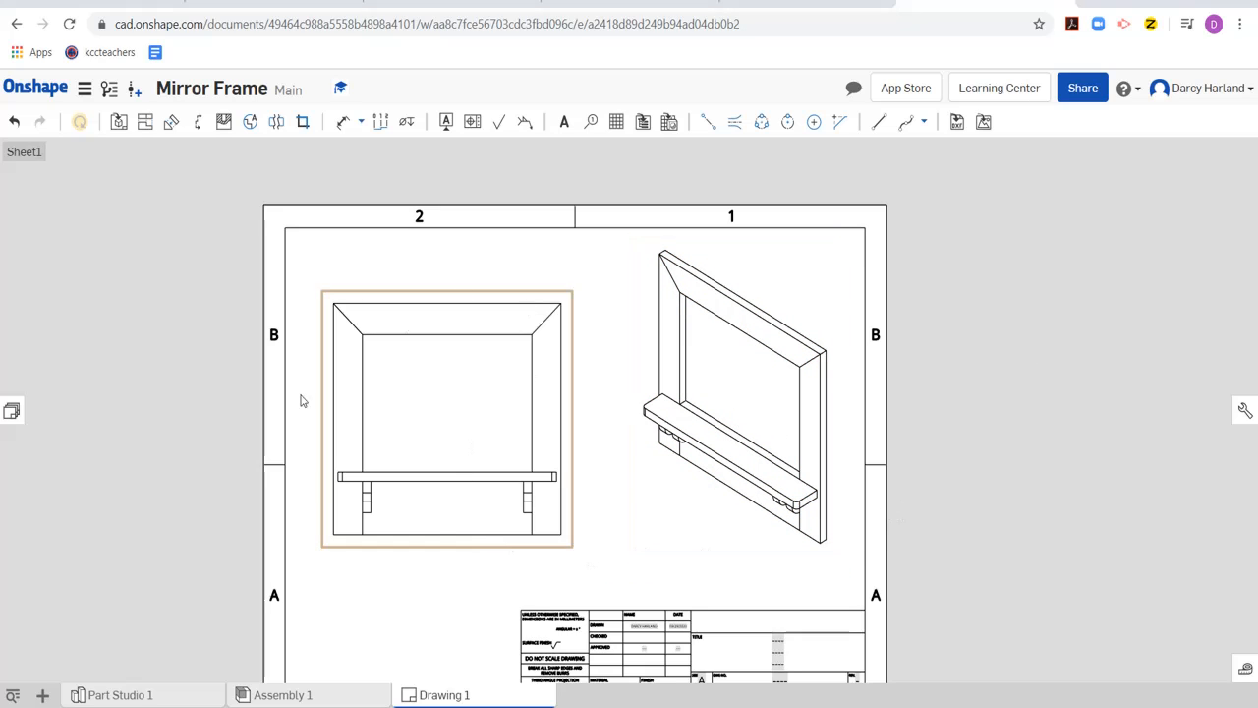
pyautogui.moveTo(520, 382); pyautogui.dragTo(536, 380)
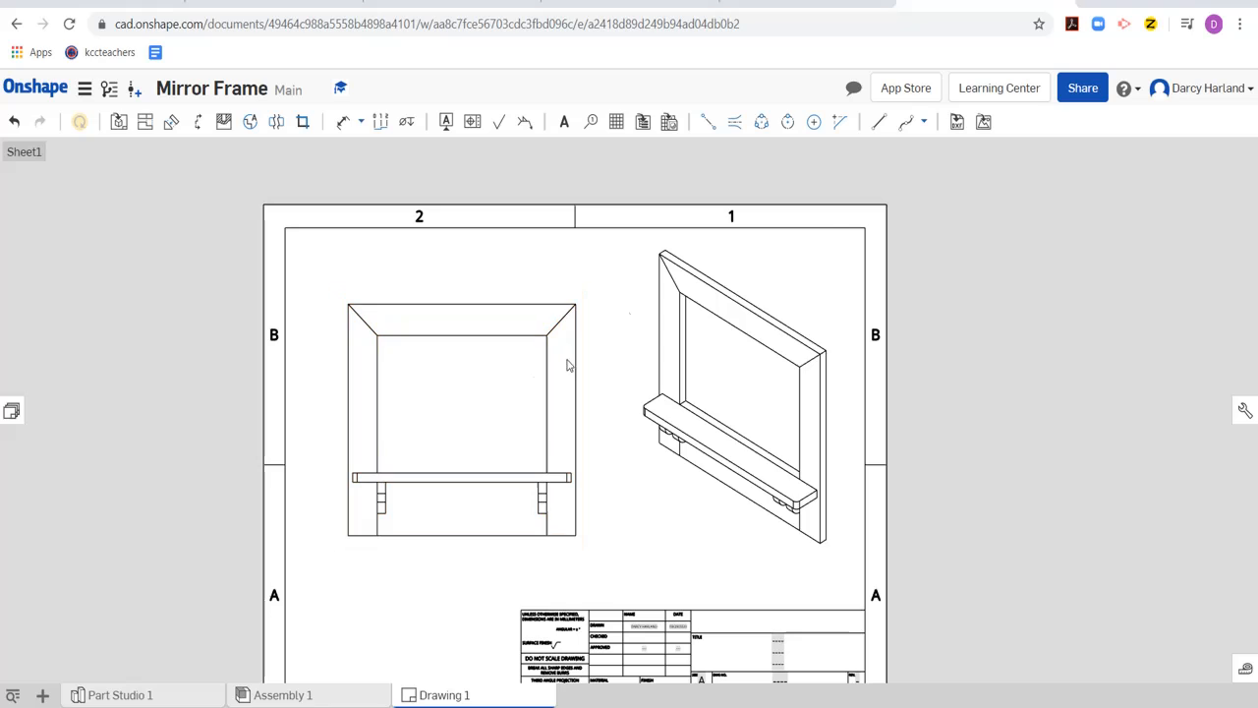
# Step: Dimension the frame's overall width above the top view and its overall height on the left side
pyautogui.click(342, 126)
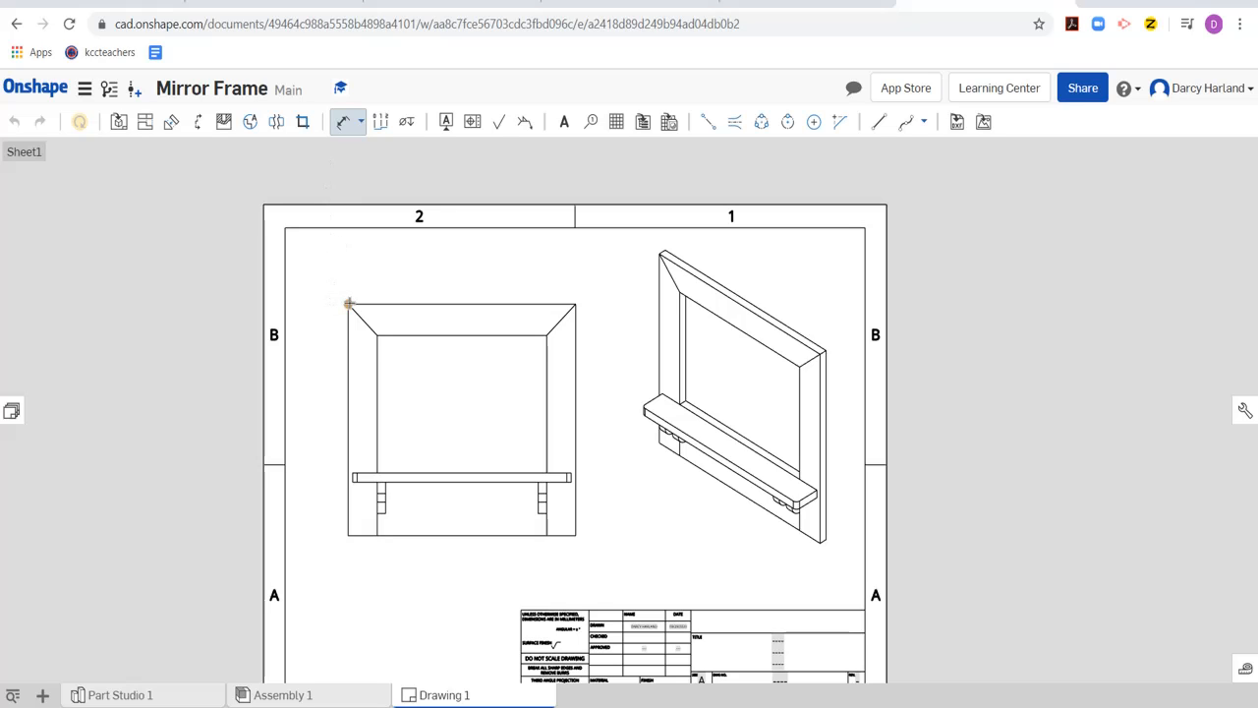
pyautogui.click(348, 305)
pyautogui.click(575, 304)
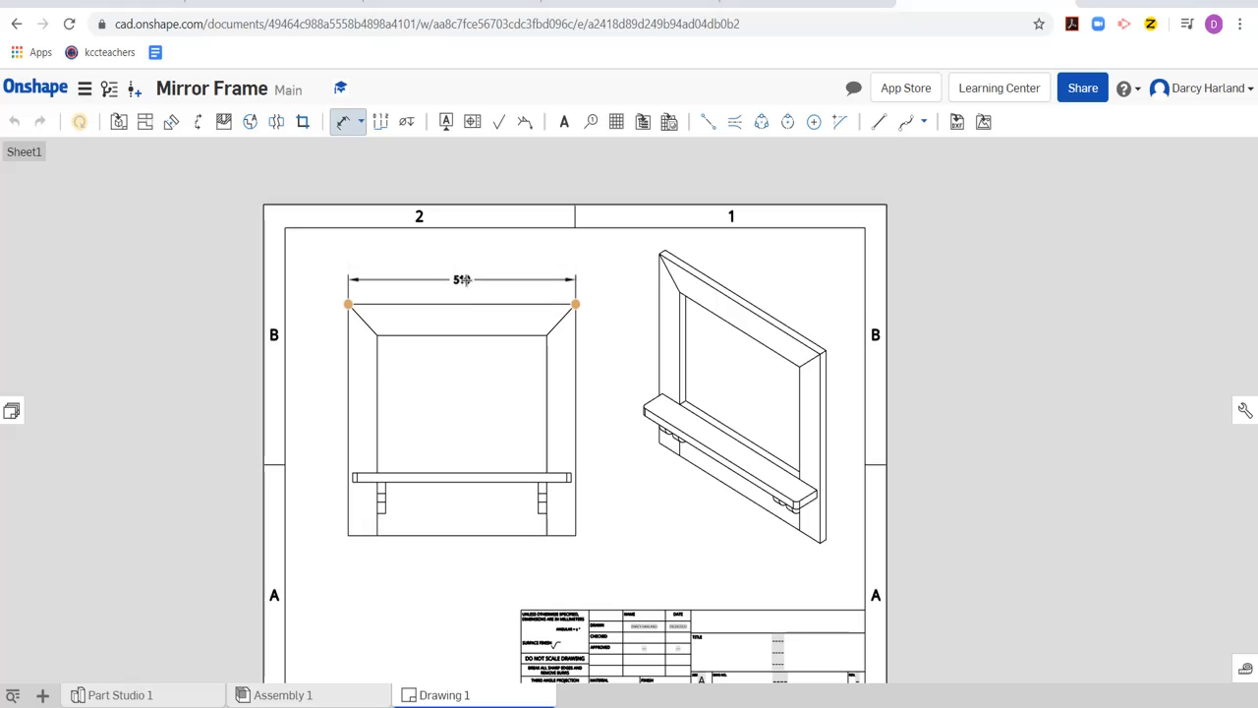
pyautogui.click(462, 279)
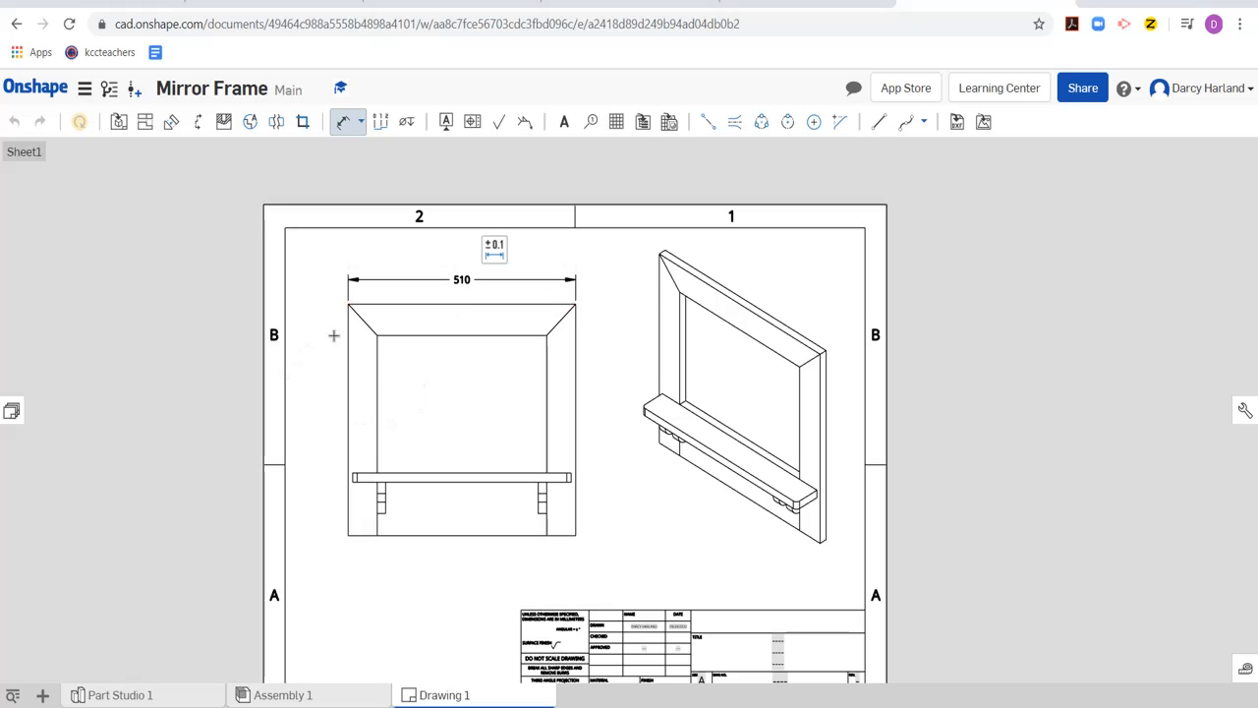
pyautogui.click(348, 536)
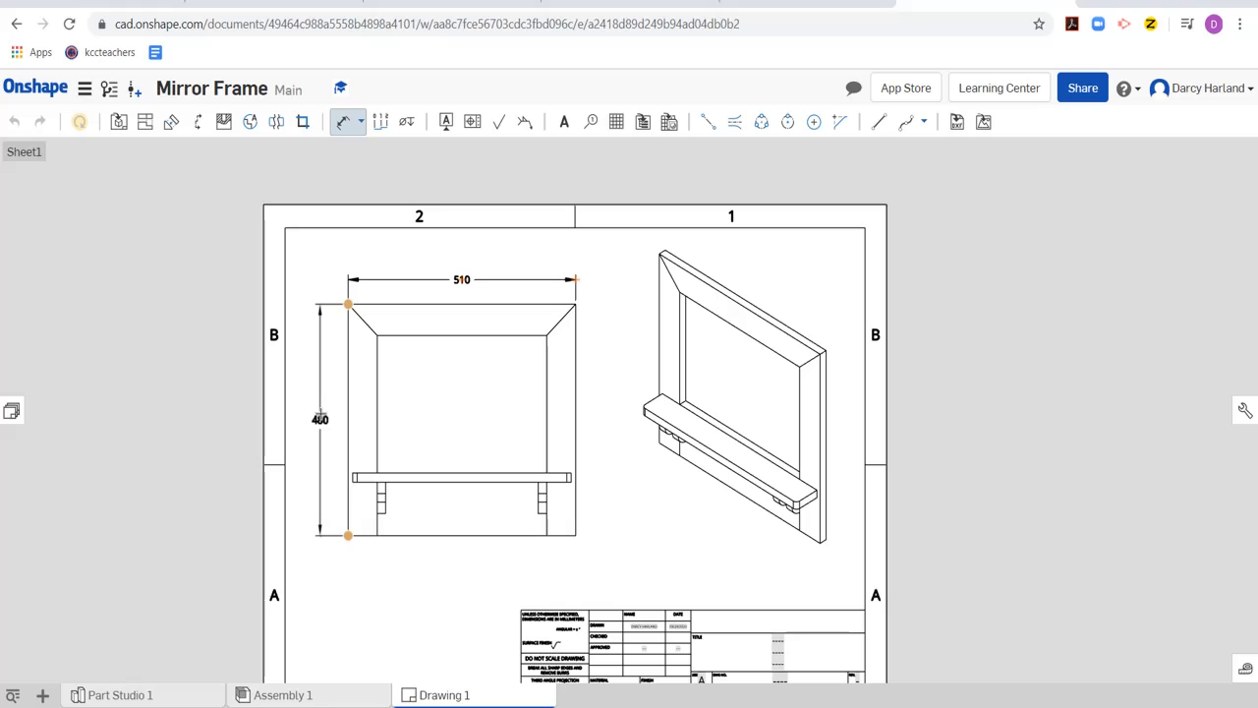
pyautogui.click(320, 419)
# Step: Dimension the left side piece's width and the shelf's length below the frame, moving the side-width dimension up and left to clear the overlap
pyautogui.click(378, 535)
pyautogui.click(358, 574)
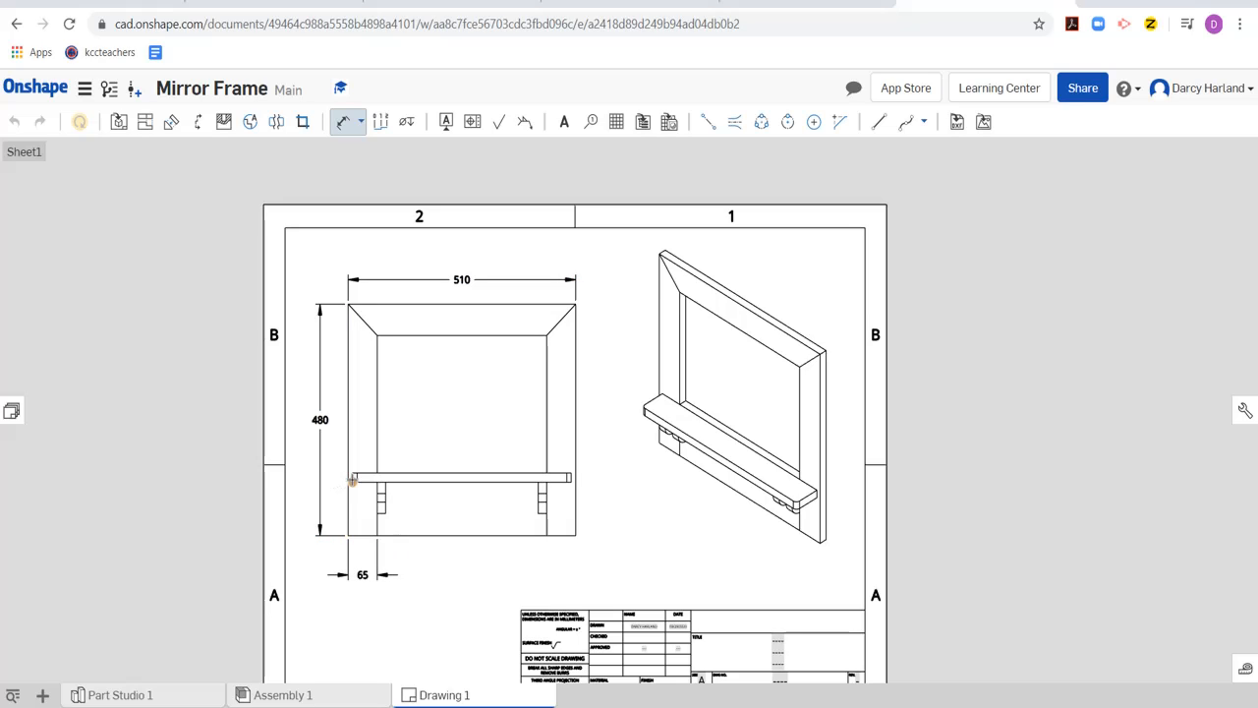
pyautogui.click(570, 483)
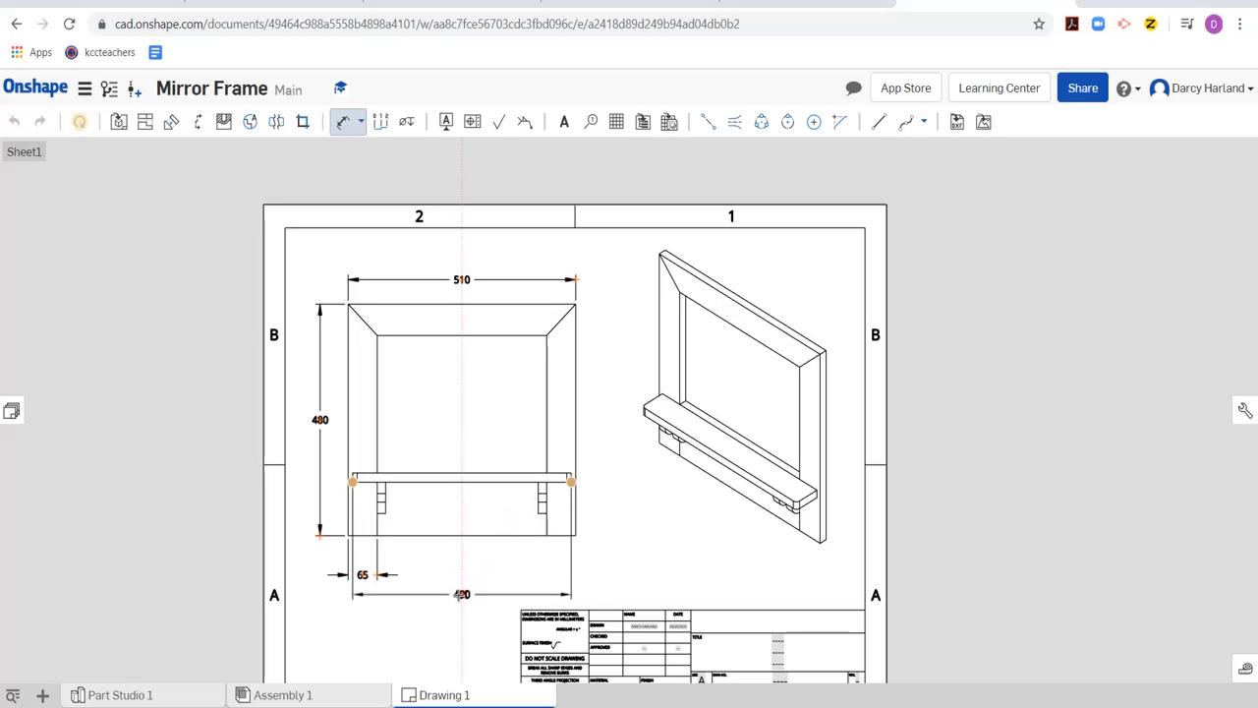
pyautogui.click(460, 595)
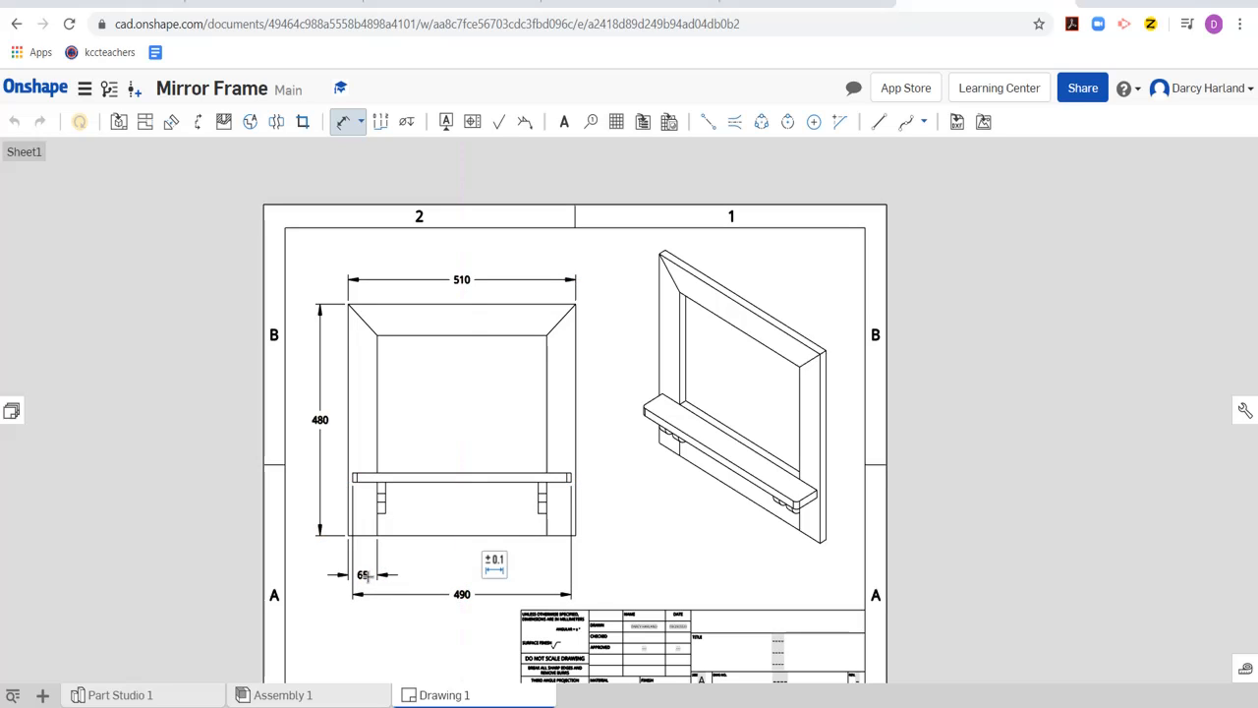
pyautogui.click(370, 574)
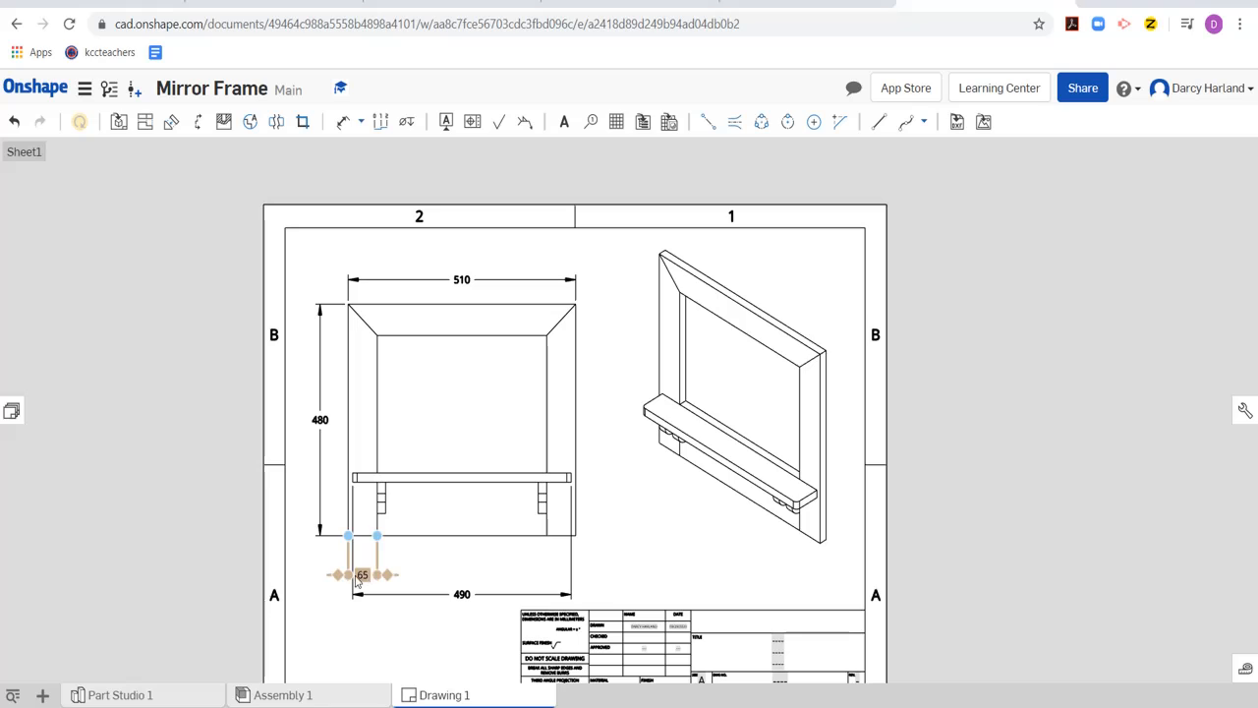
pyautogui.moveTo(357, 580); pyautogui.dragTo(328, 559)
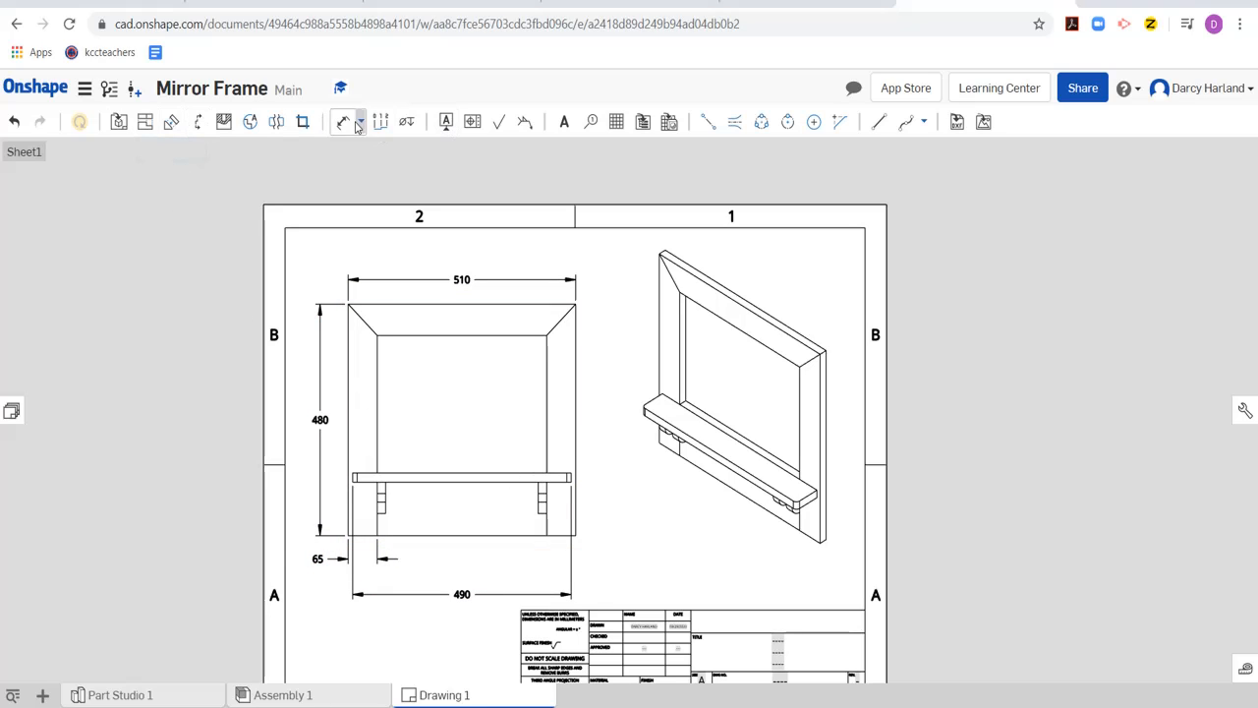
# Step: Dimension the height from the frame's bottom edge to the shelf's top, and the shelf's thickness on the left
pyautogui.click(465, 474)
pyautogui.click(457, 536)
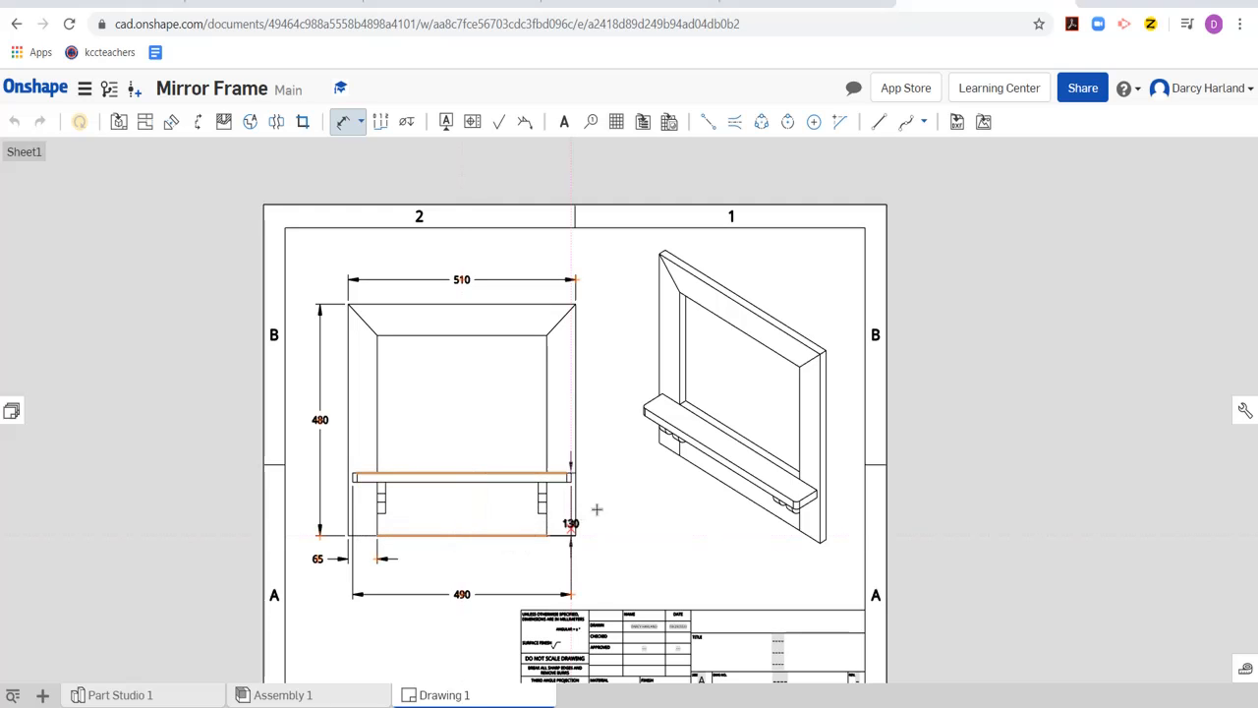
pyautogui.click(613, 503)
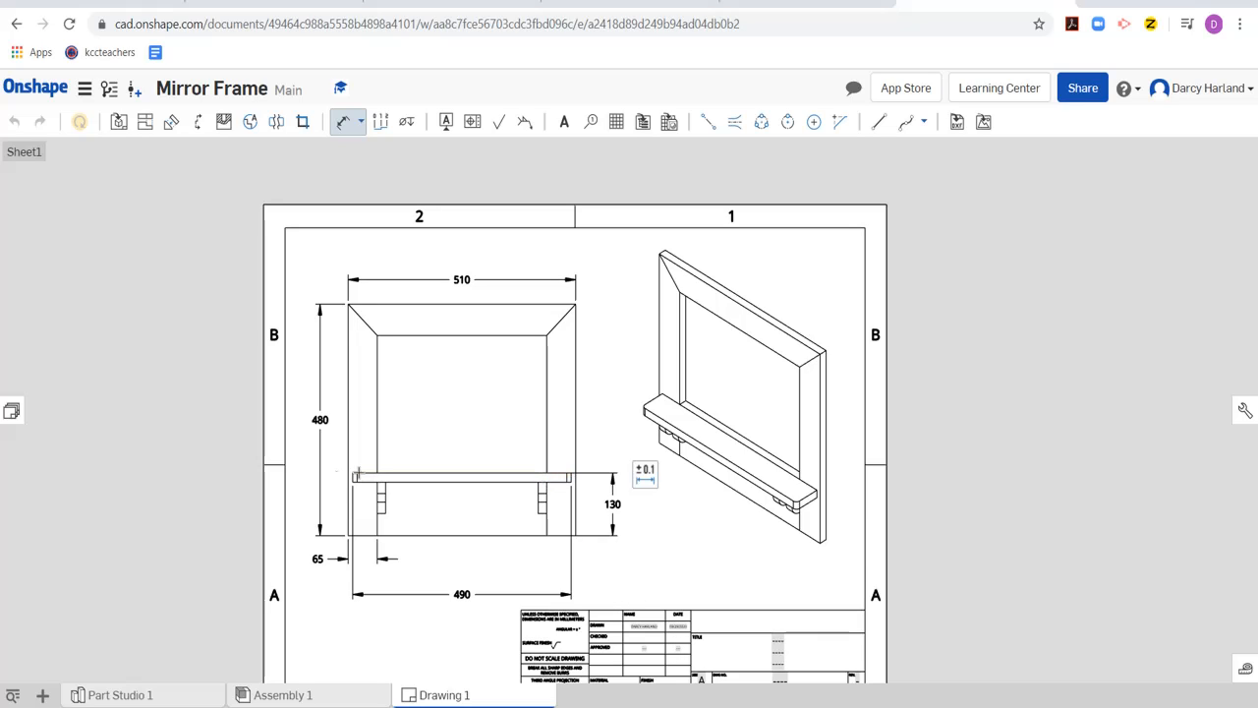
pyautogui.click(369, 476)
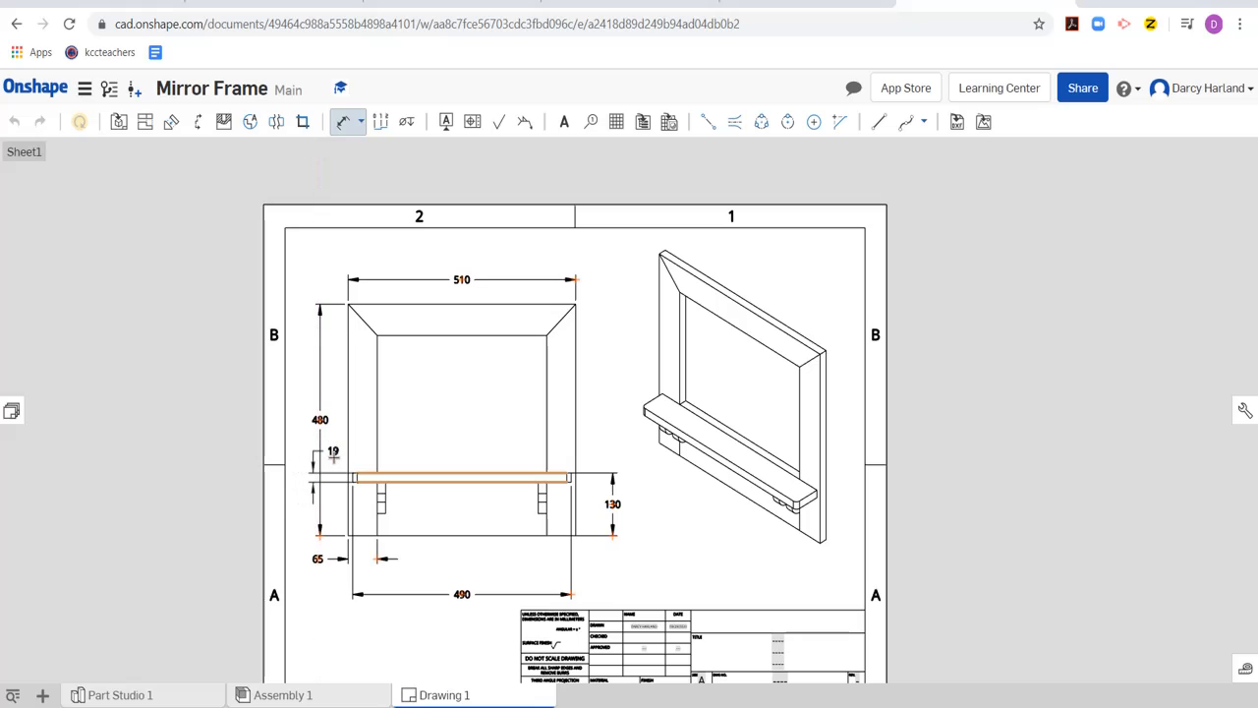
pyautogui.click(331, 458)
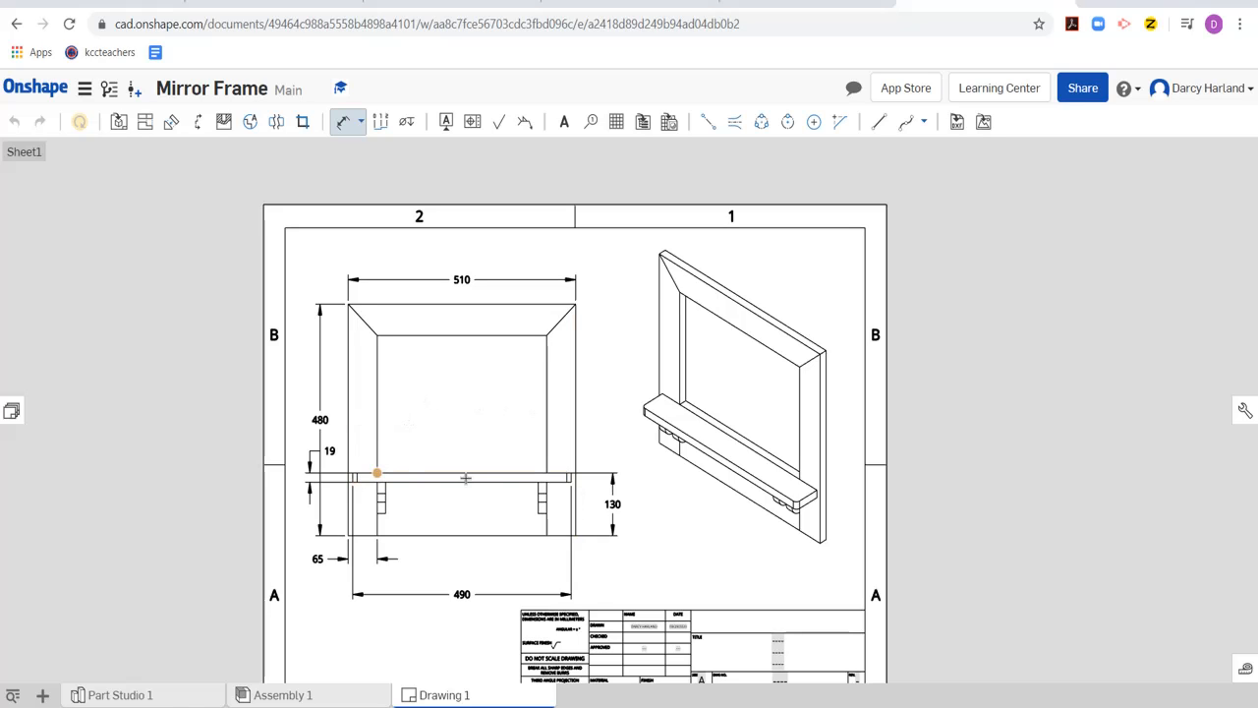
# Step: Dimension the width of the frame opening between the inner side edges, just above the shelf
pyautogui.click(547, 472)
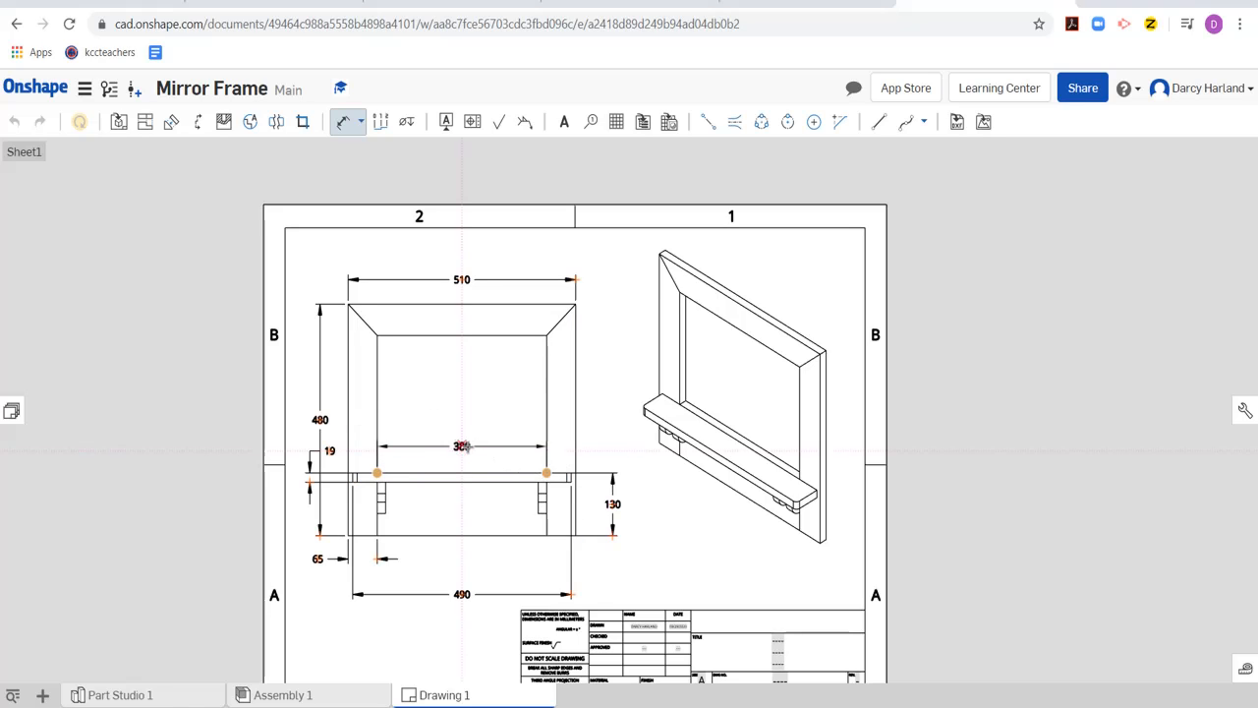
pyautogui.click(463, 452)
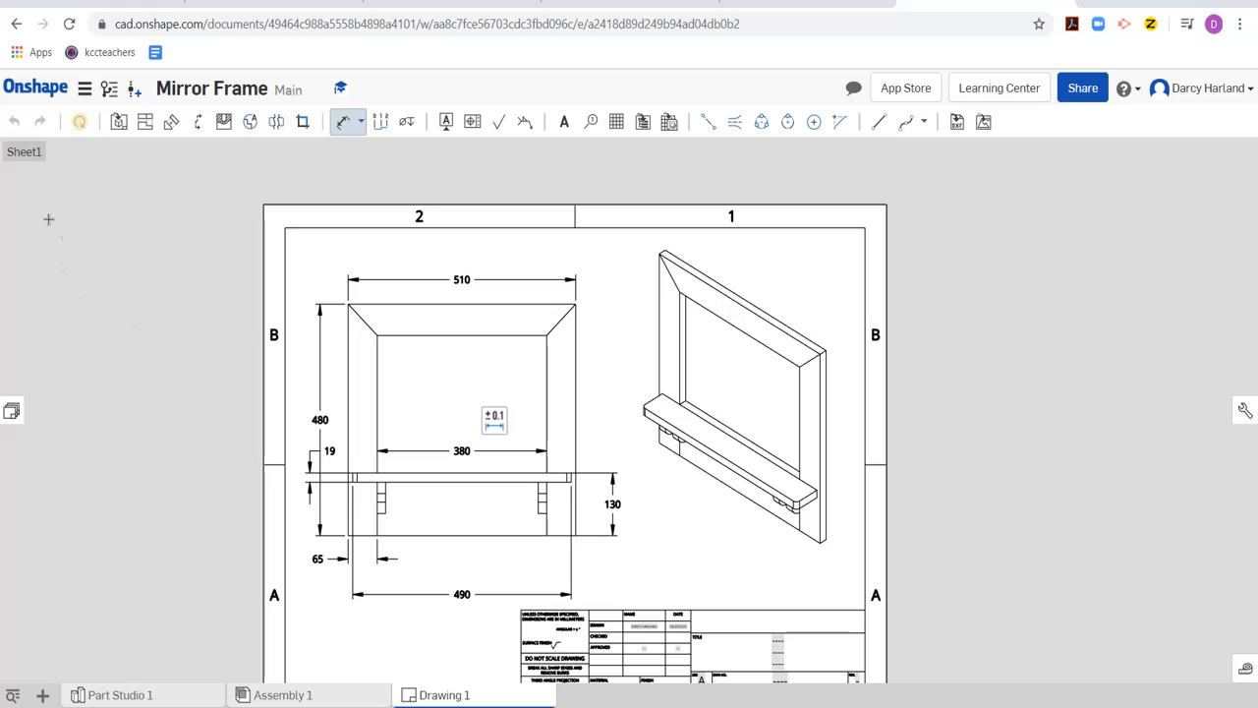
# Step: Show the drawing's list of sheets and add a second sheet
pyautogui.click(12, 413)
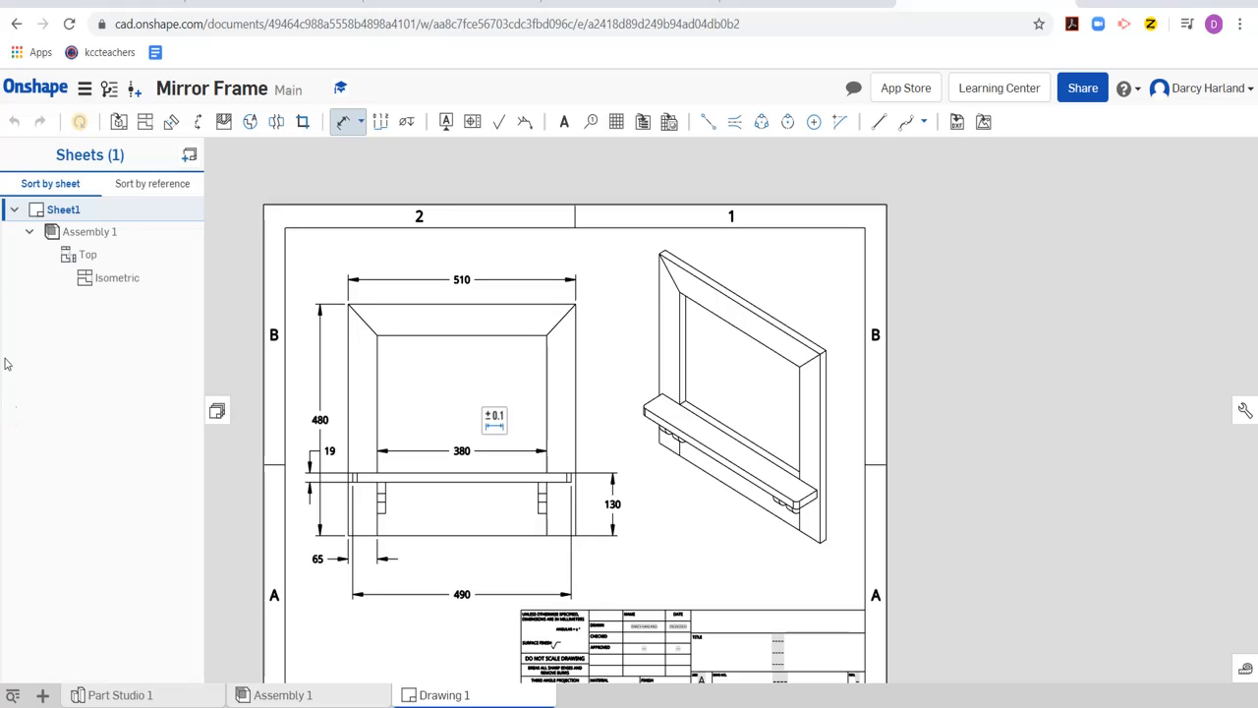
pyautogui.click(70, 205)
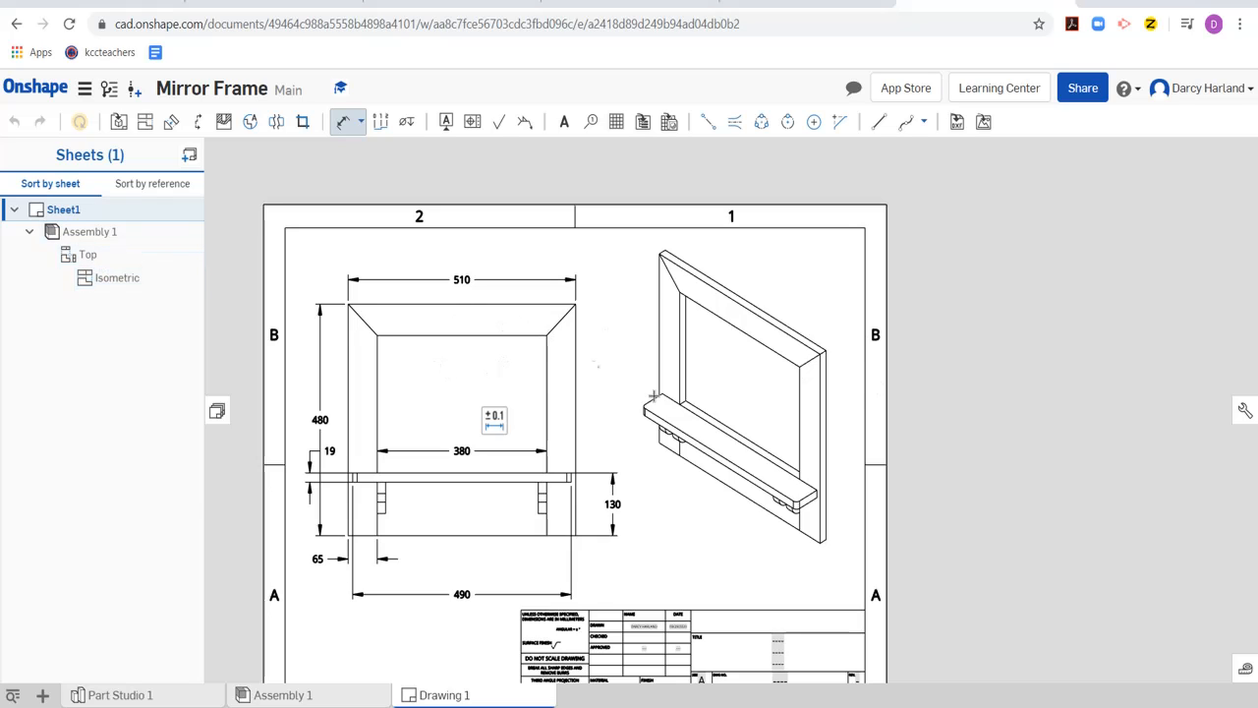
pyautogui.click(187, 157)
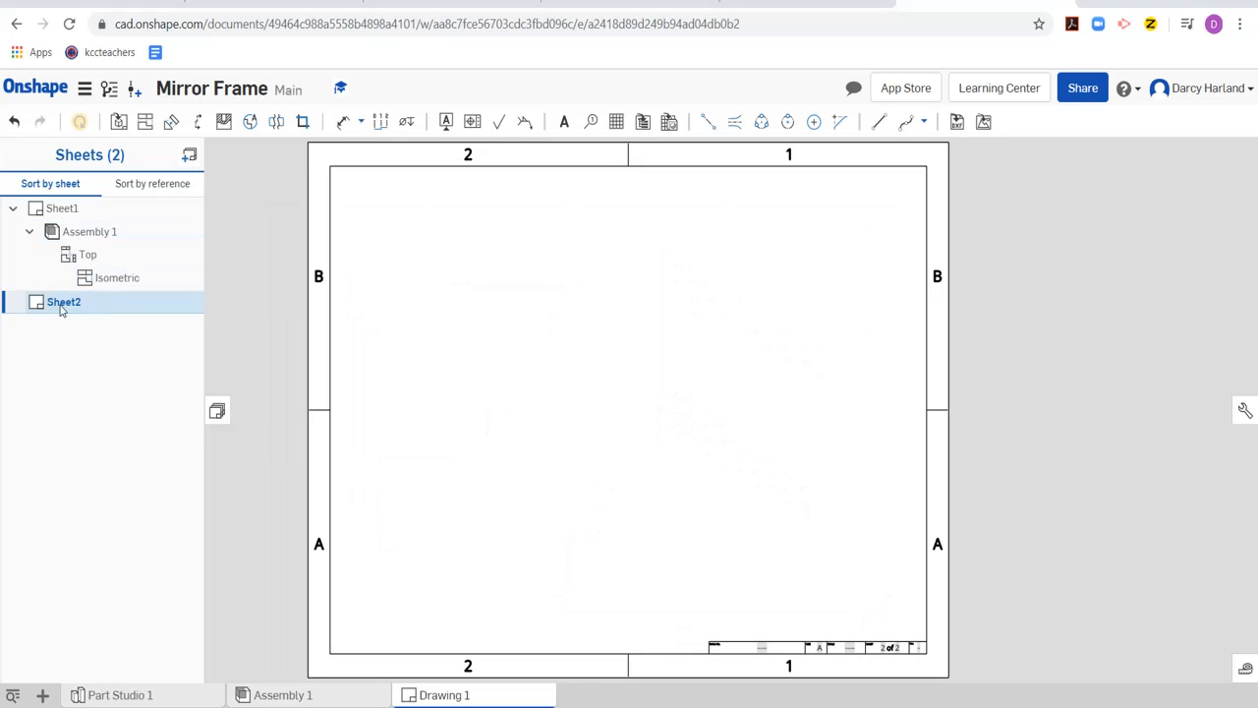
# Step: Insert a top view of the Top part at 1:5 scale near the upper right of the second sheet
pyautogui.click(118, 124)
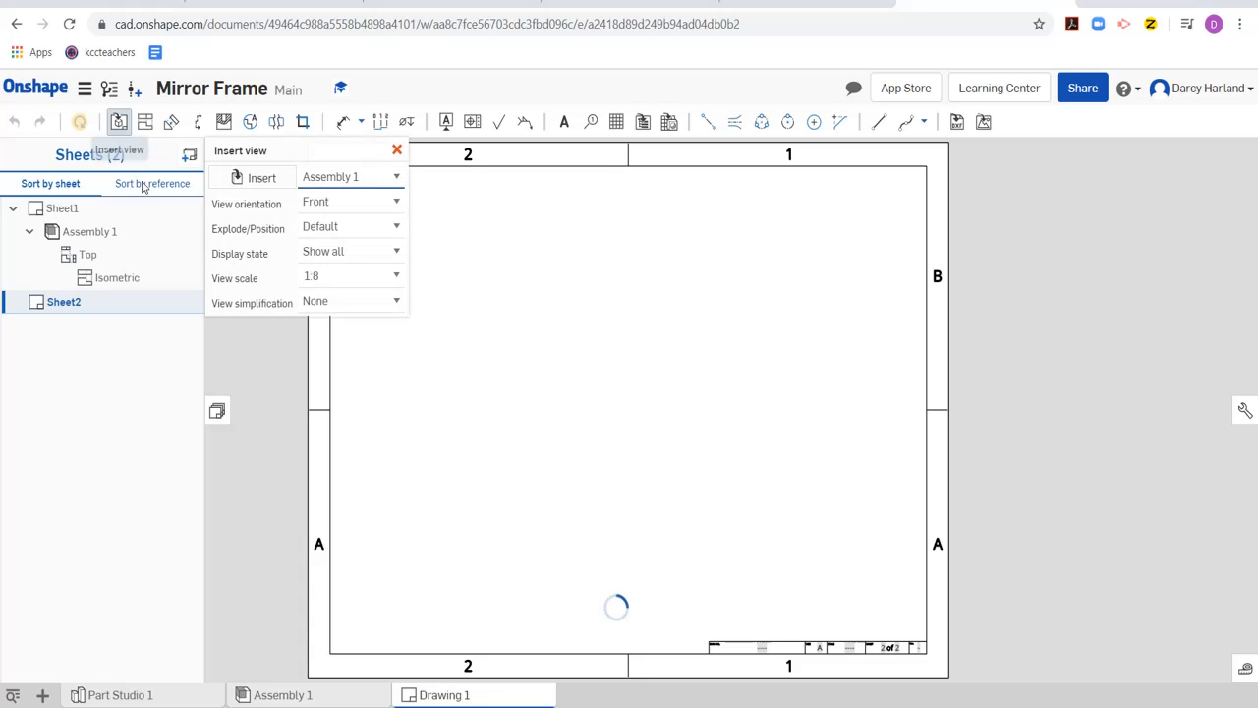
pyautogui.click(265, 182)
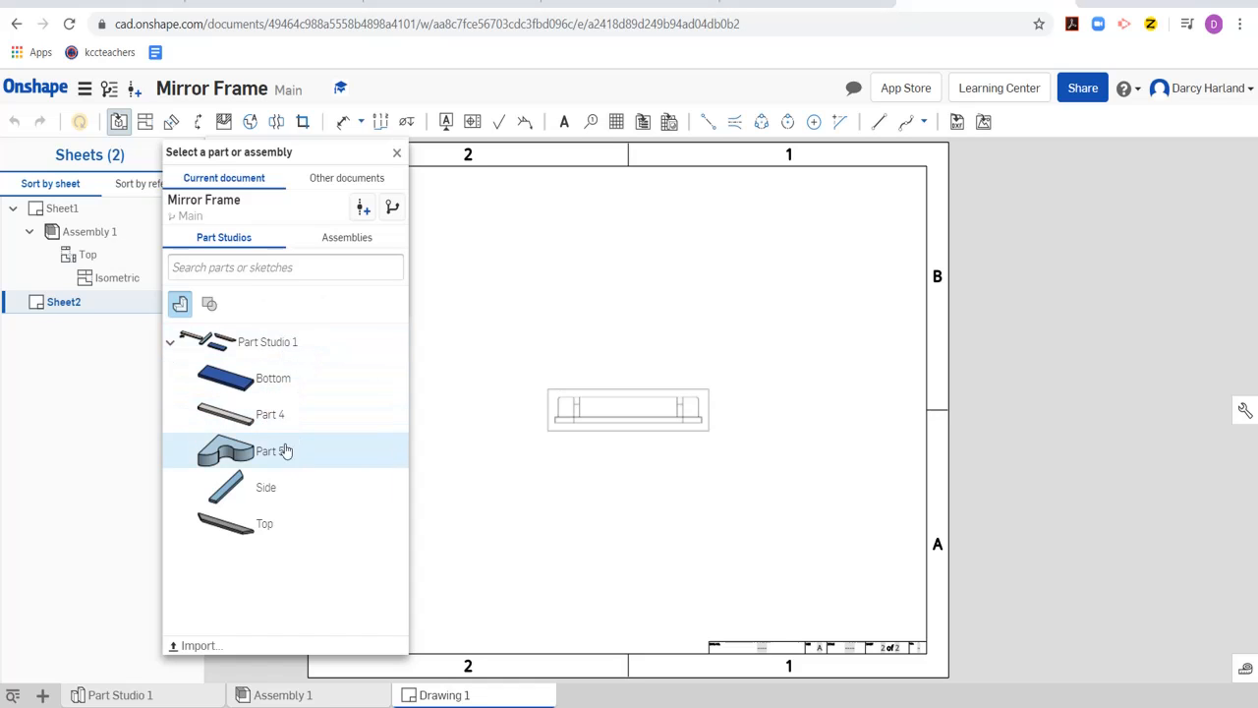
pyautogui.click(265, 524)
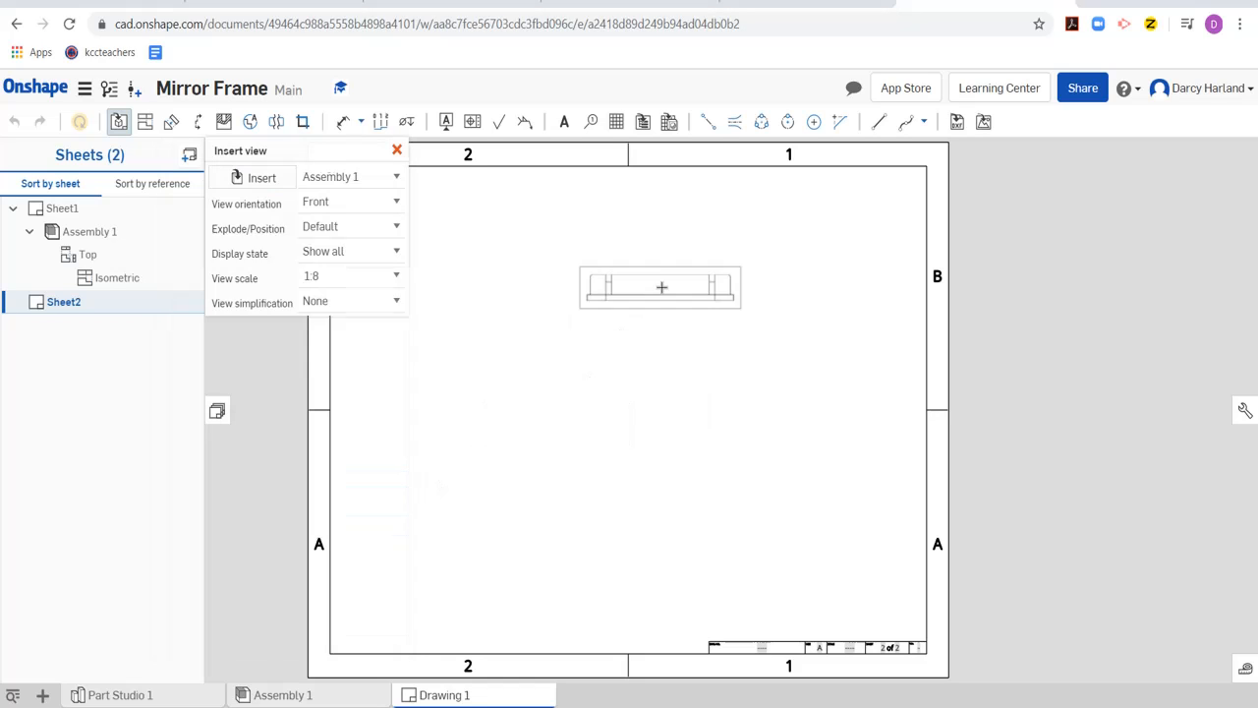
pyautogui.click(661, 287)
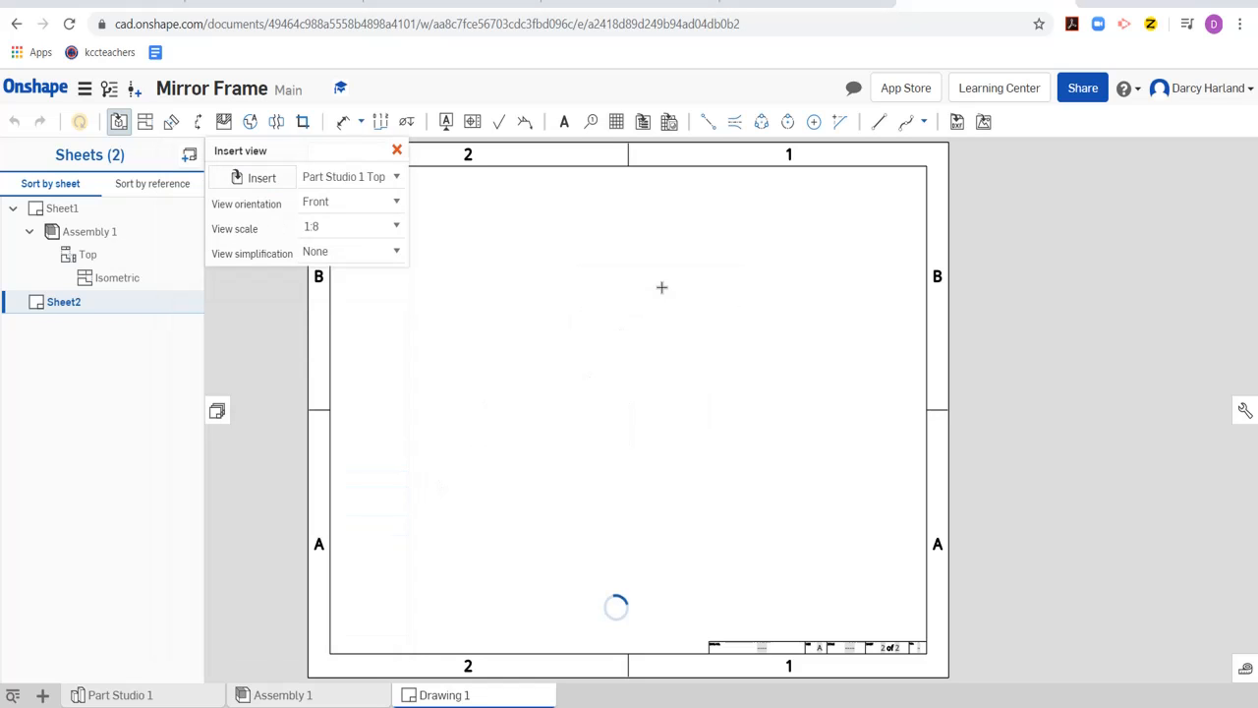
pyautogui.click(384, 205)
pyautogui.click(314, 228)
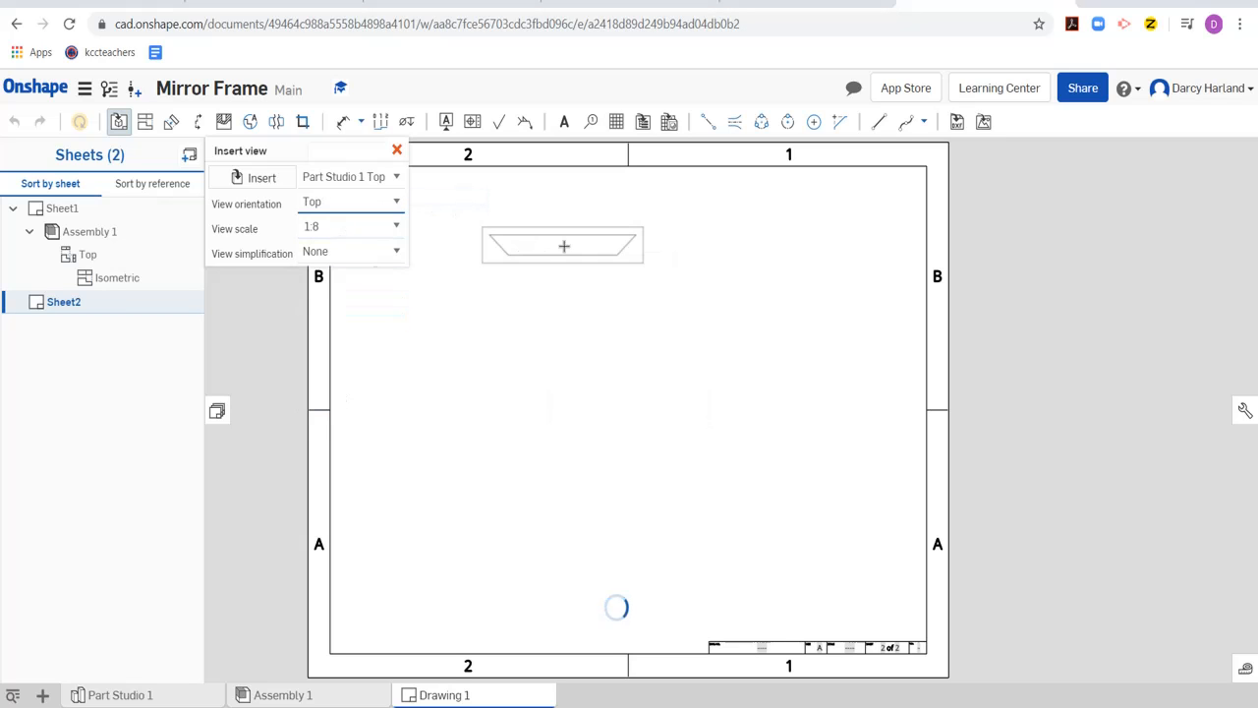
pyautogui.click(390, 227)
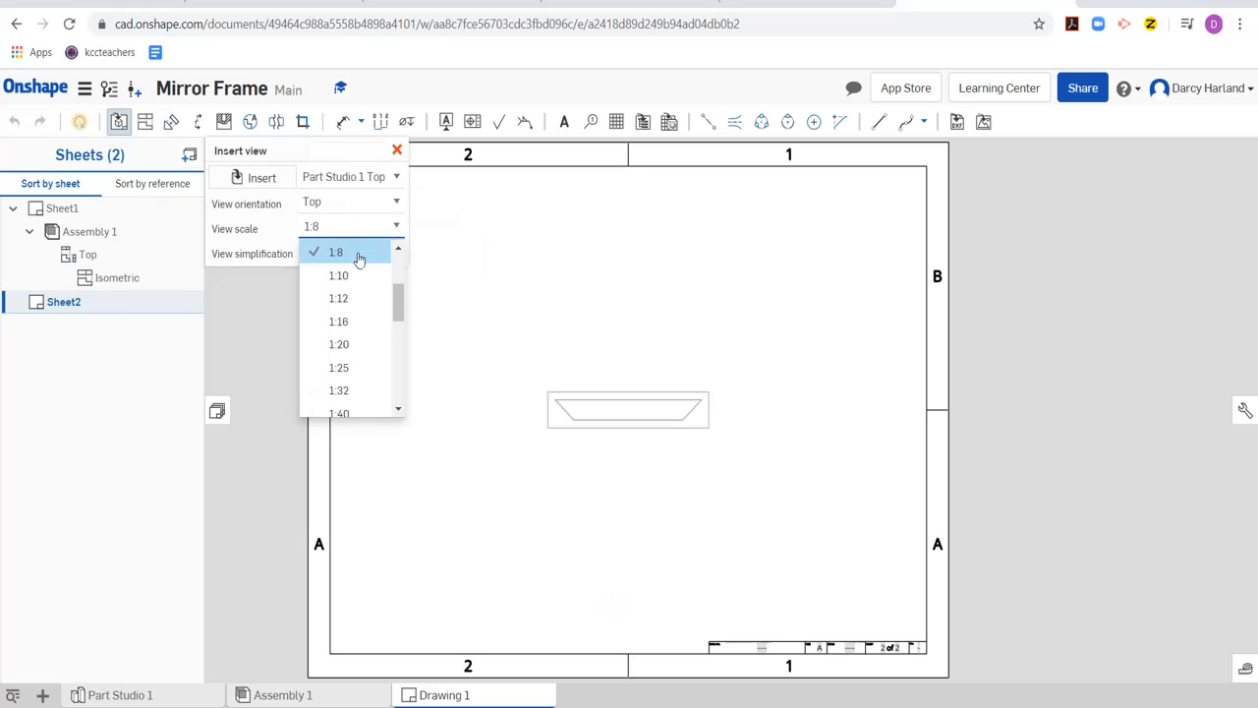
pyautogui.scroll(3, 351, 334)
pyautogui.click(351, 340)
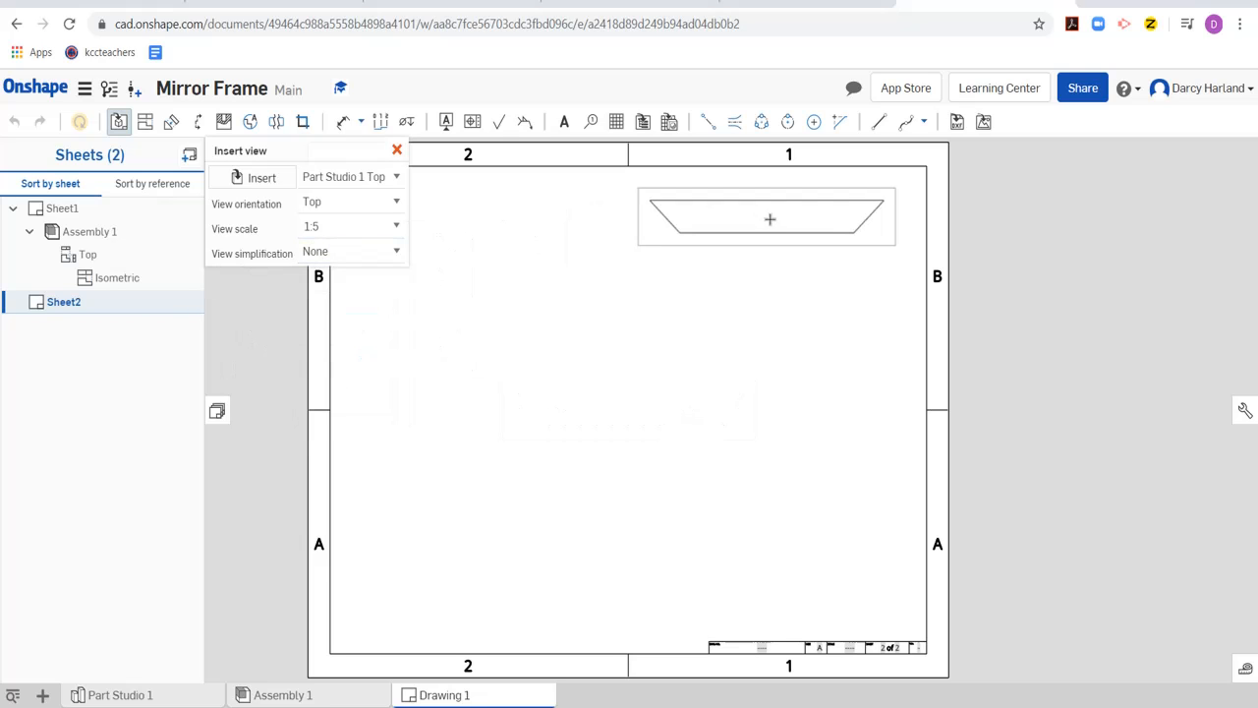
pyautogui.click(764, 223)
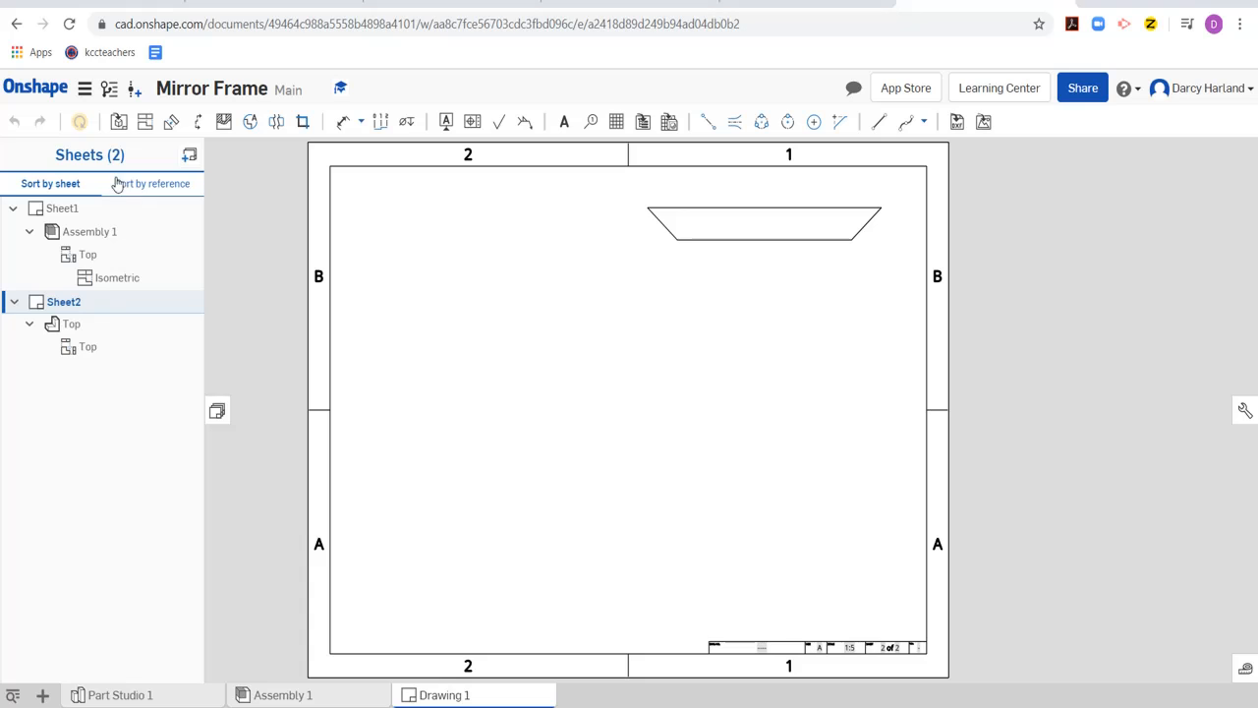
pyautogui.click(144, 121)
pyautogui.click(765, 223)
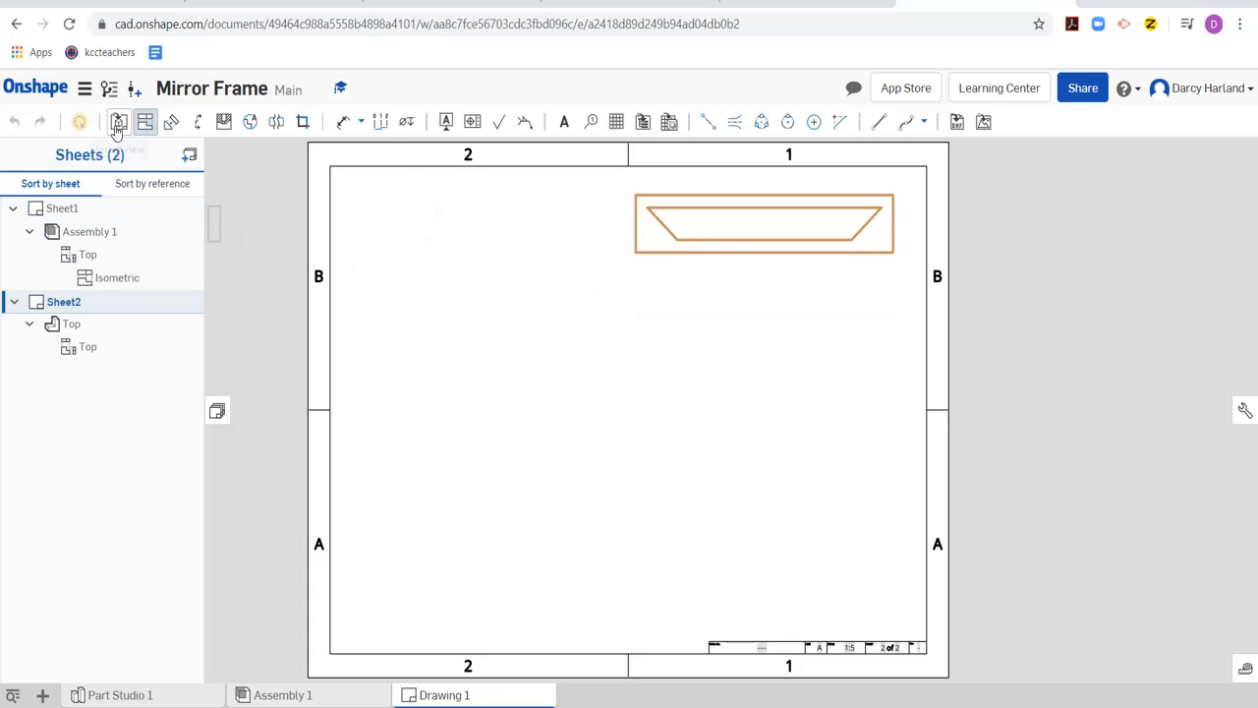
# Step: Insert a top view of the Side part near the centre of the second sheet, left of and below the Top part
pyautogui.click(117, 121)
pyautogui.click(289, 182)
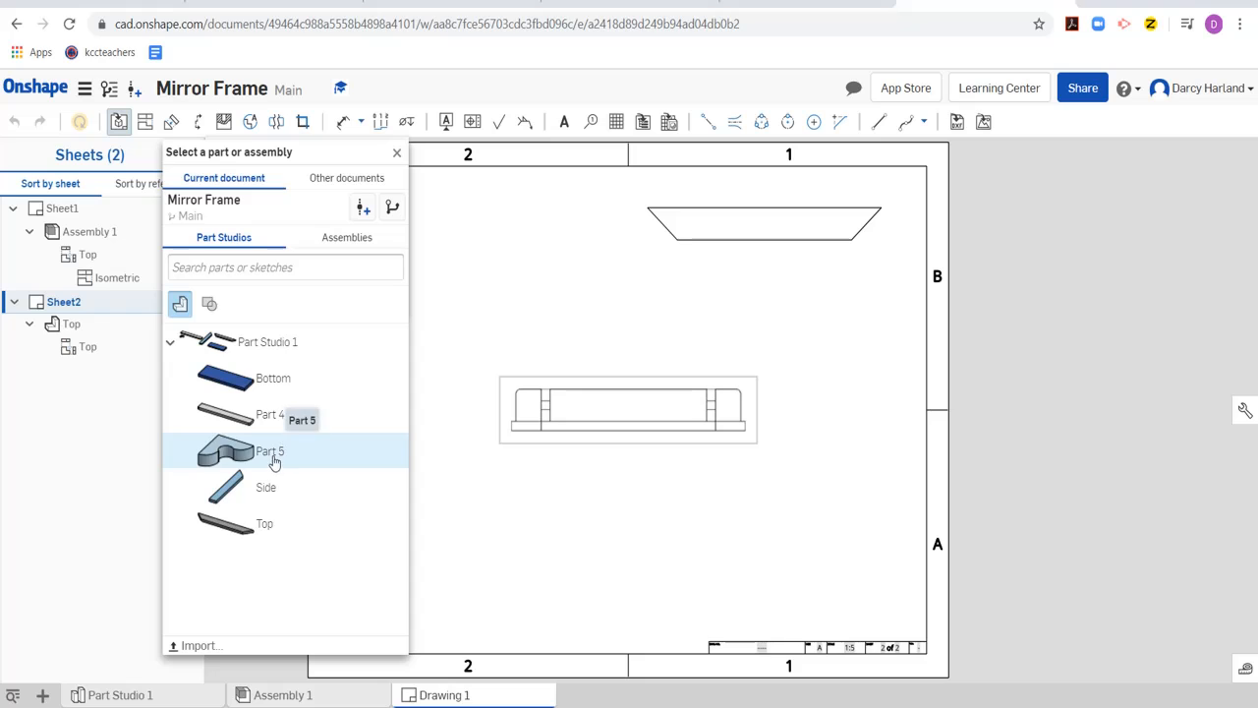
pyautogui.click(258, 490)
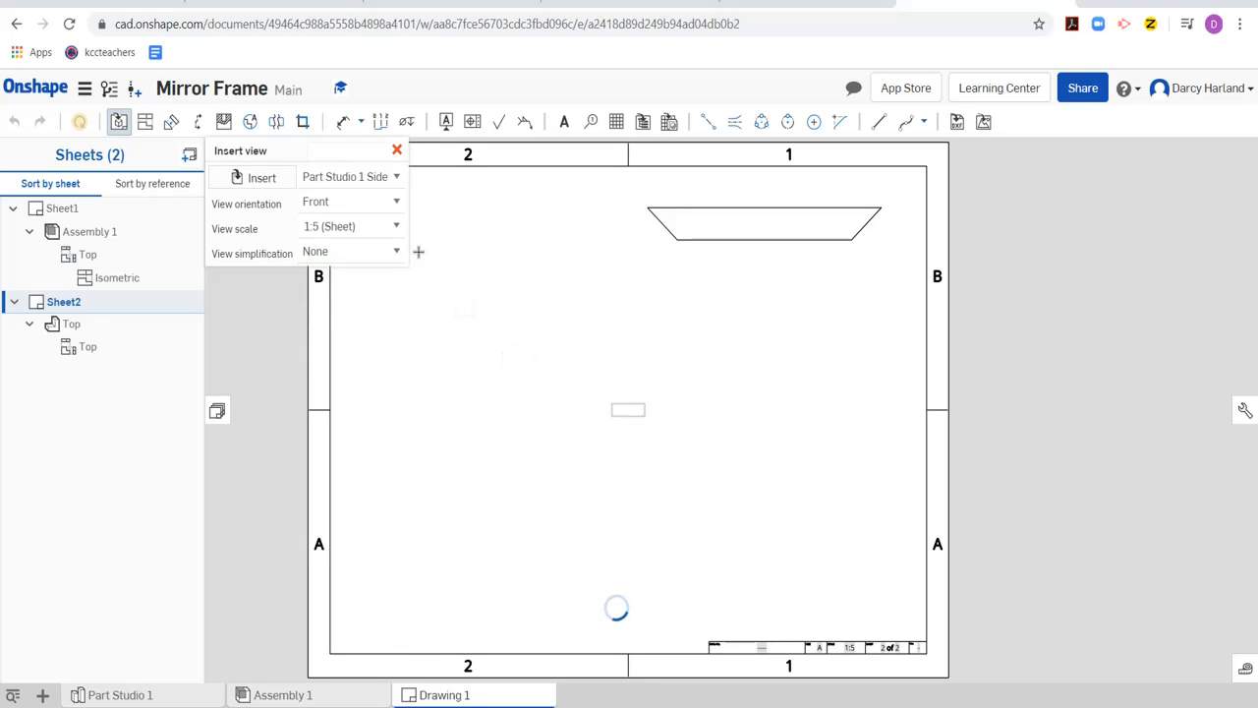
pyautogui.click(391, 206)
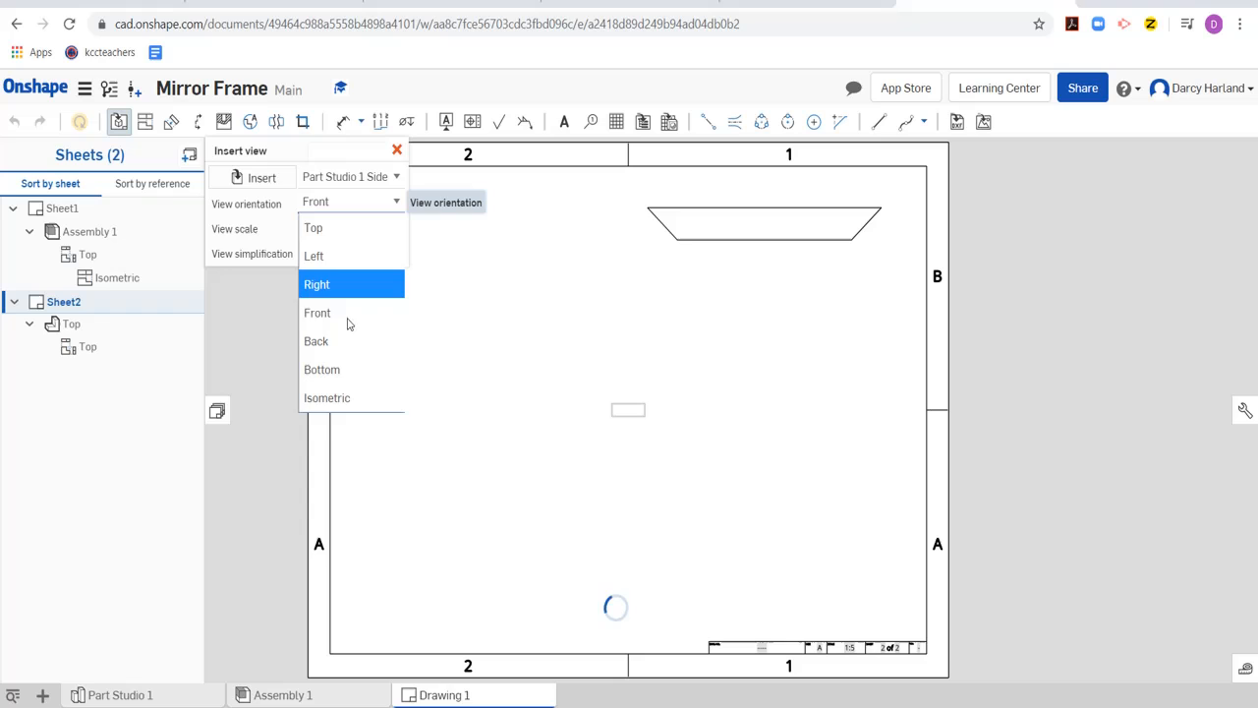
pyautogui.click(319, 227)
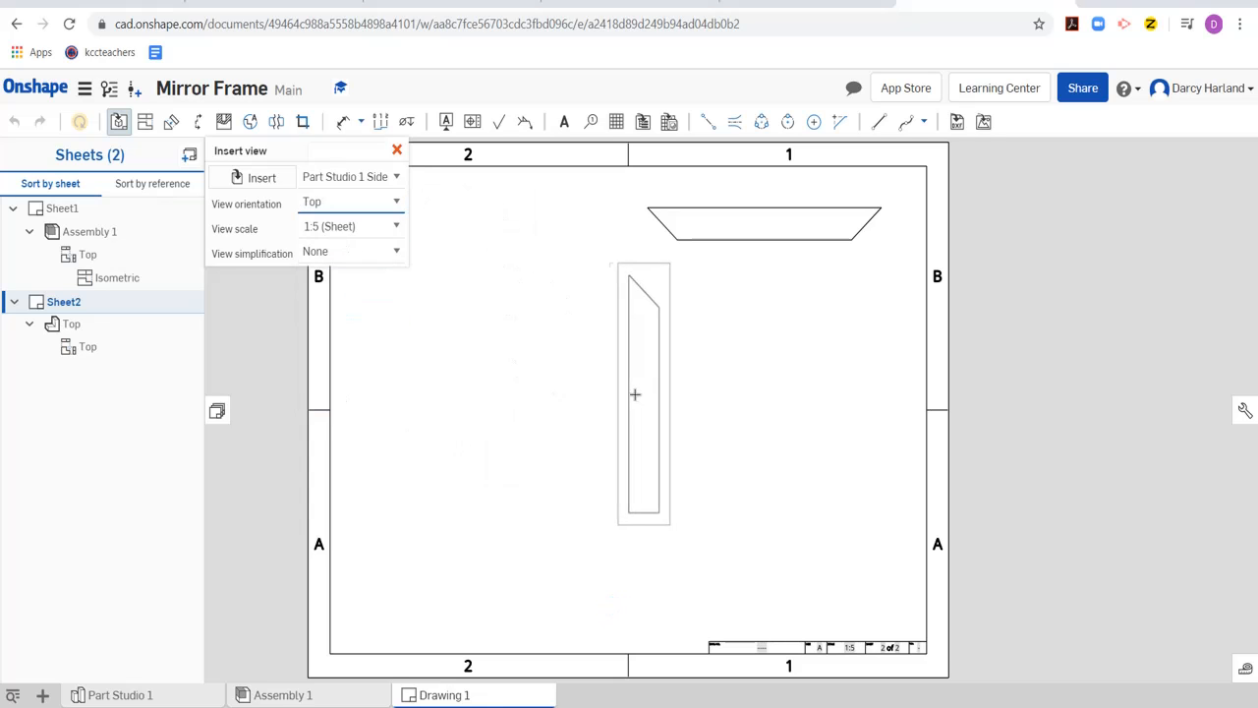
pyautogui.click(604, 387)
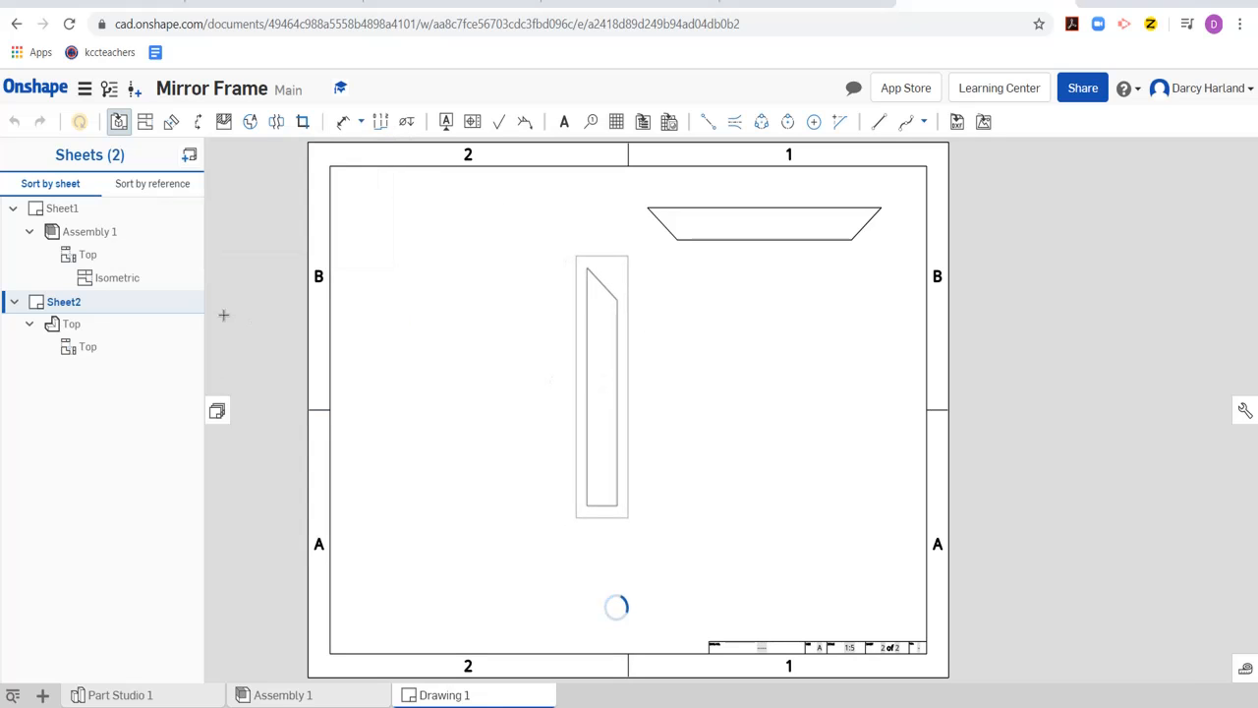
# Step: Insert a top view of the Bottom part to the right of the Side part, below the Top part's view
pyautogui.click(118, 121)
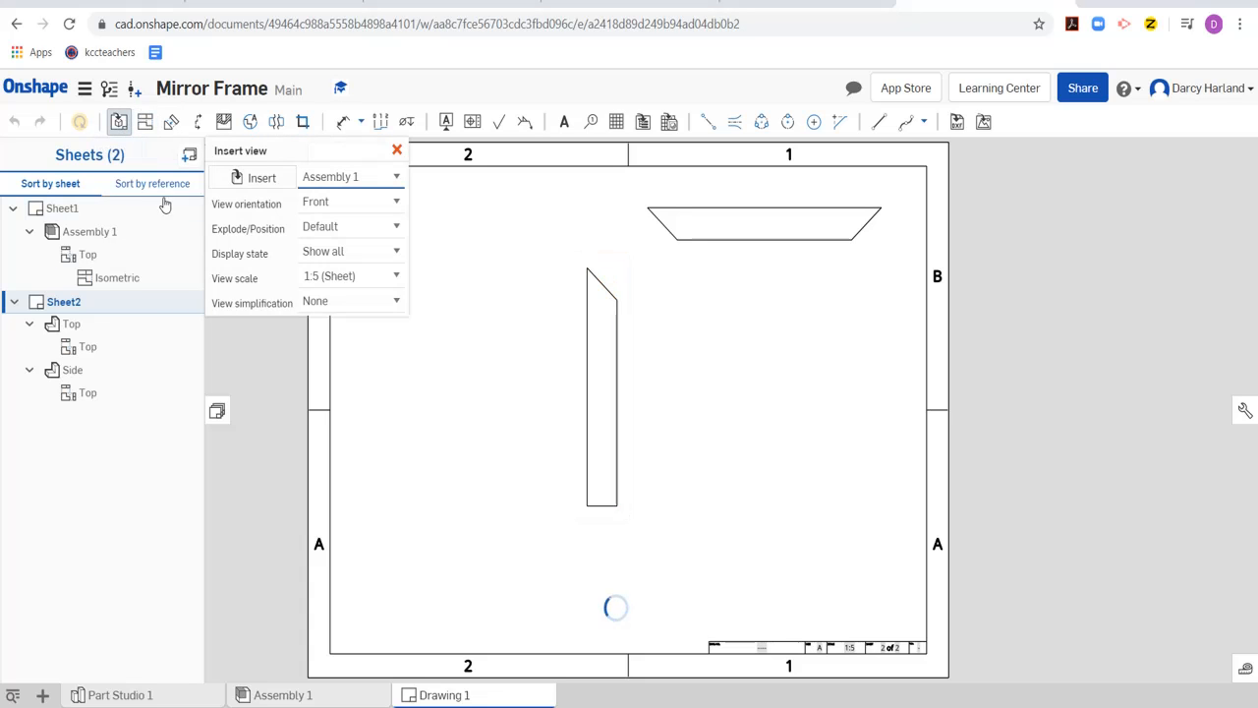
pyautogui.click(353, 207)
pyautogui.click(353, 207)
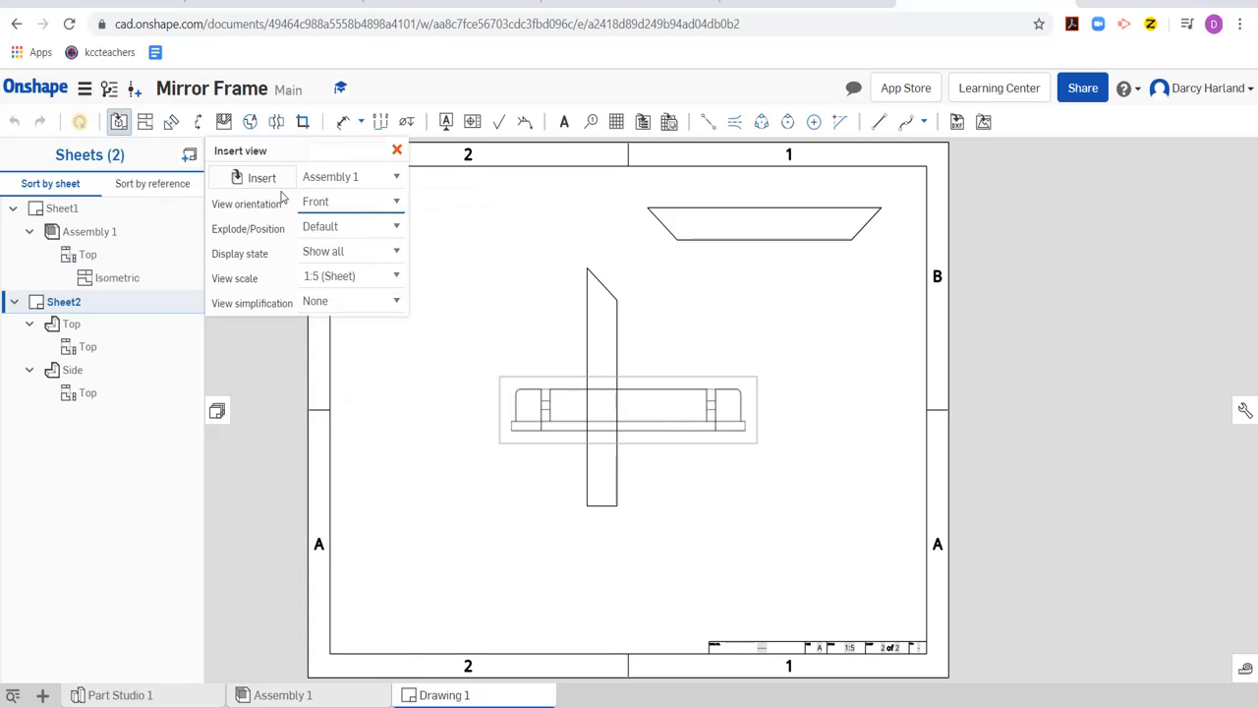
pyautogui.click(253, 177)
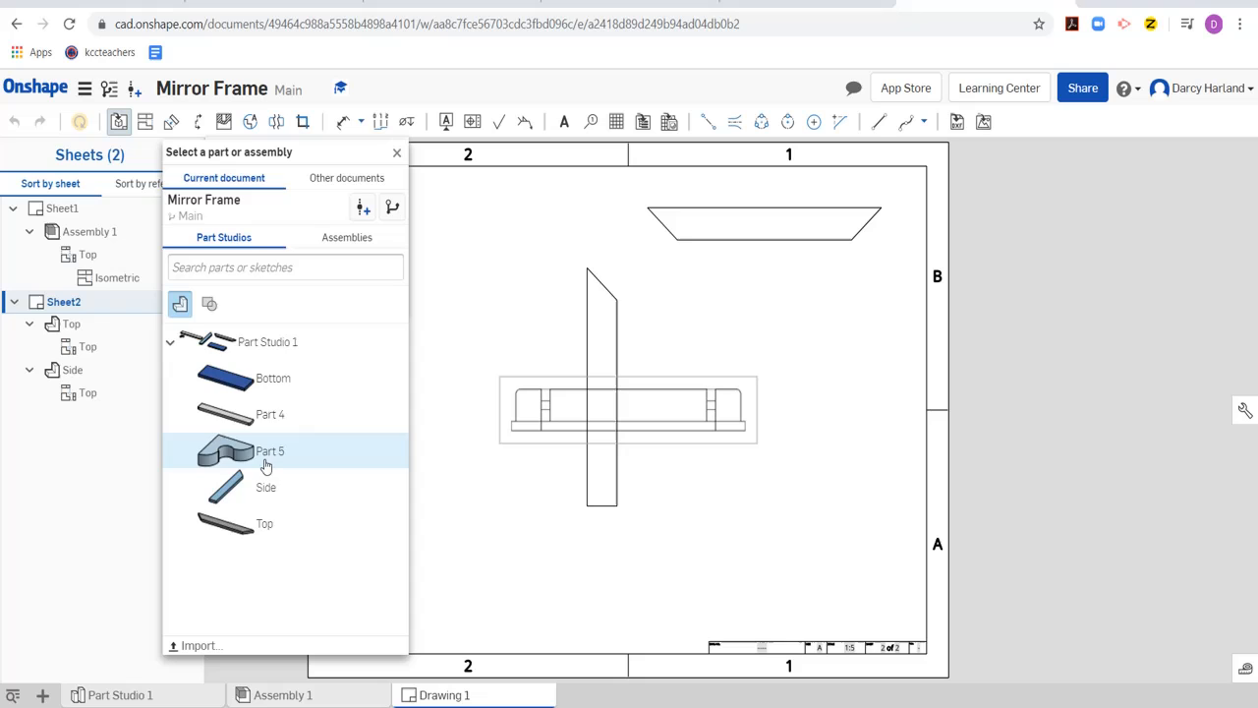
pyautogui.click(281, 392)
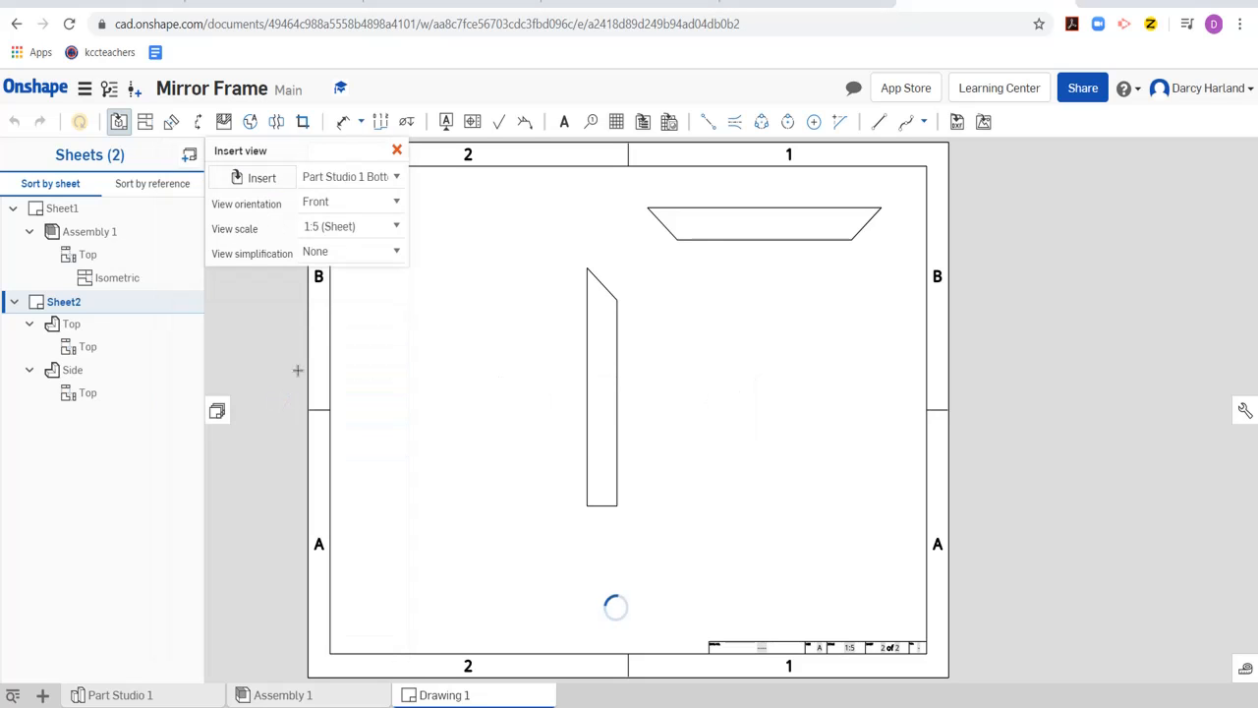
pyautogui.click(373, 203)
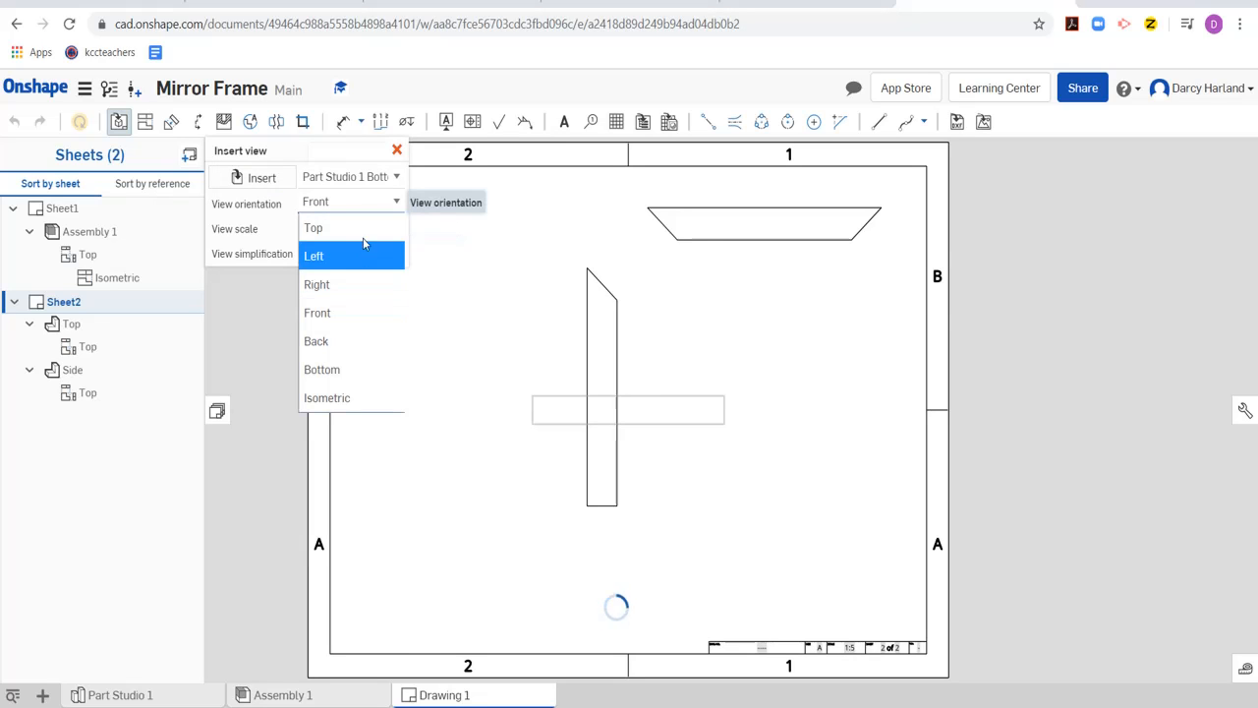
pyautogui.click(349, 228)
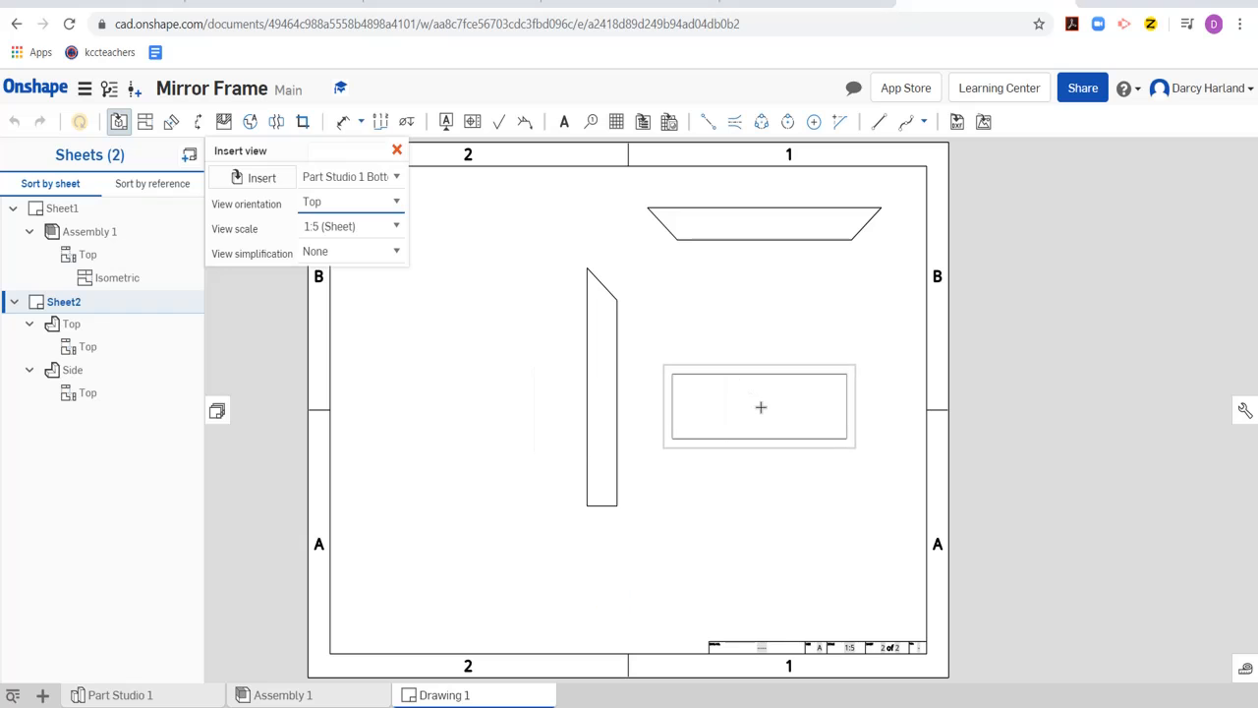
pyautogui.click(769, 464)
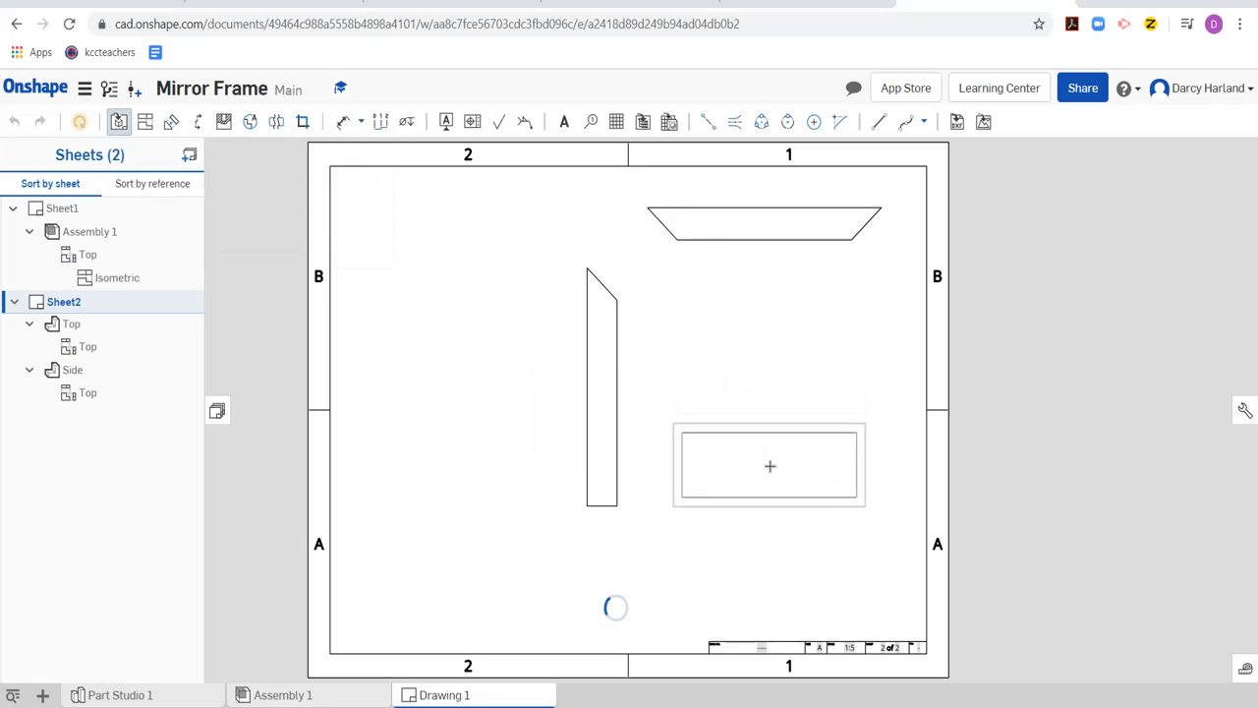
# Step: Insert a top view of Part 4 in the lower left area of the second sheet
pyautogui.click(118, 121)
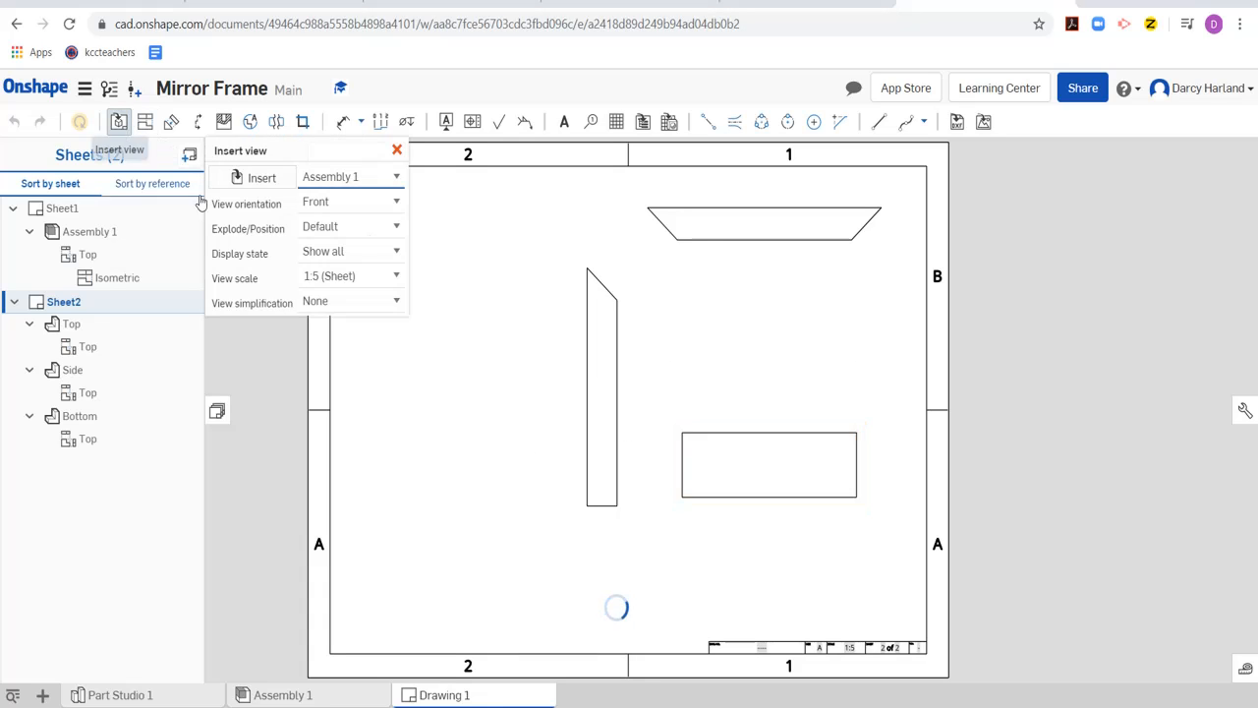
pyautogui.click(264, 183)
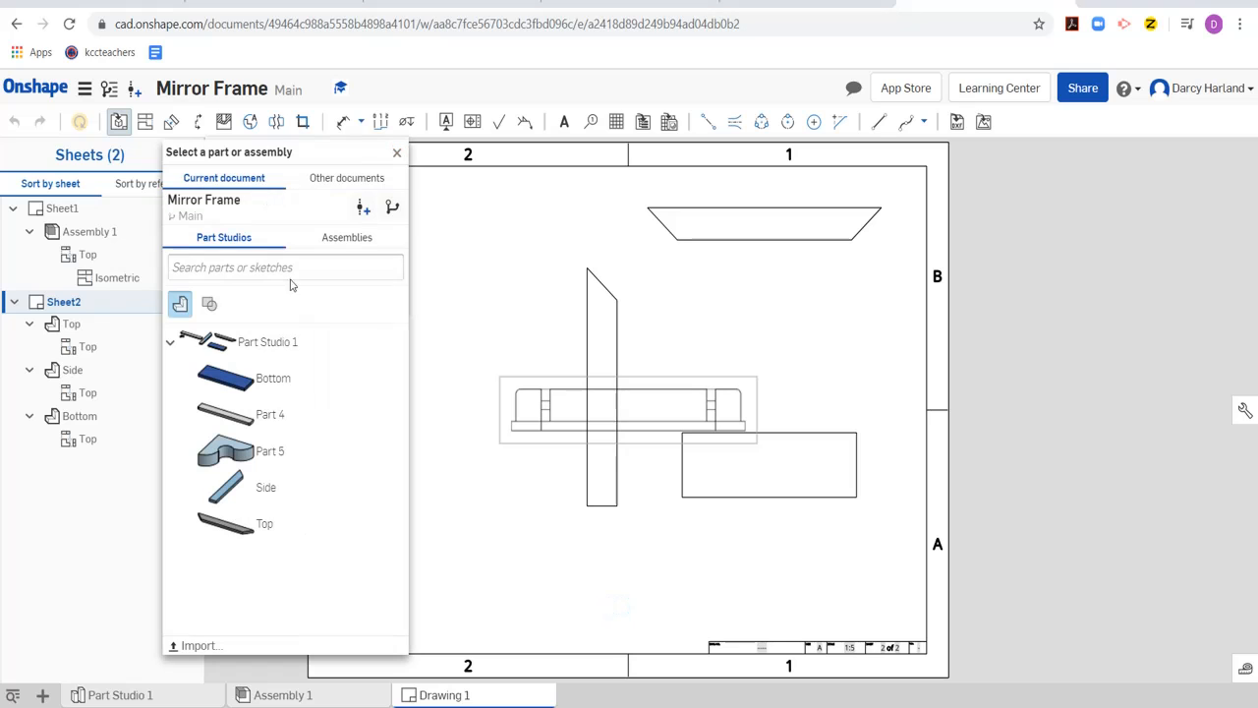
pyautogui.click(279, 425)
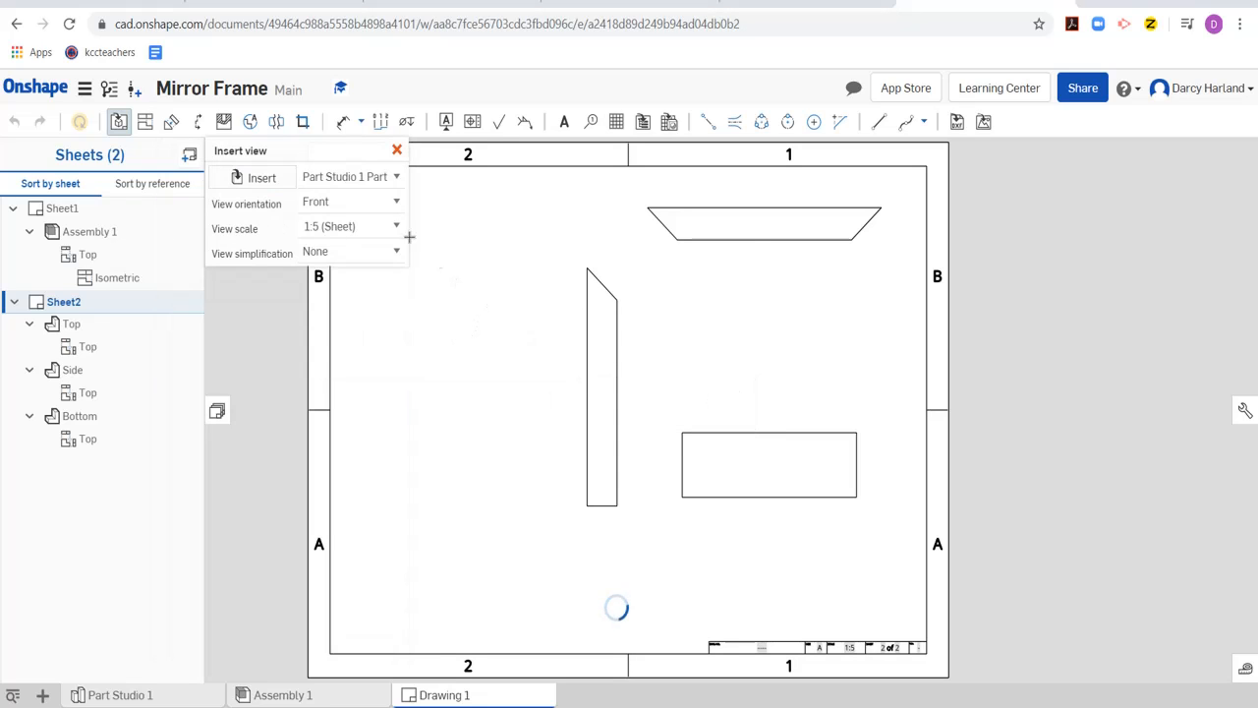
pyautogui.click(363, 202)
pyautogui.click(314, 225)
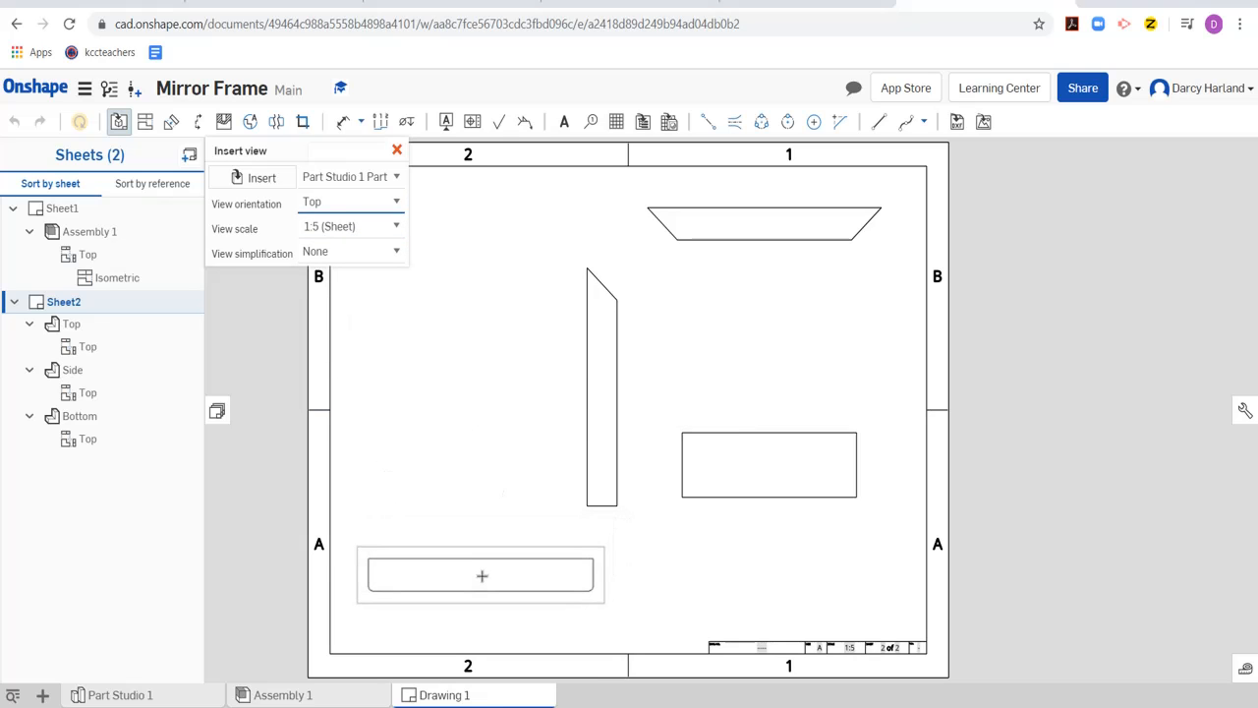
pyautogui.click(481, 575)
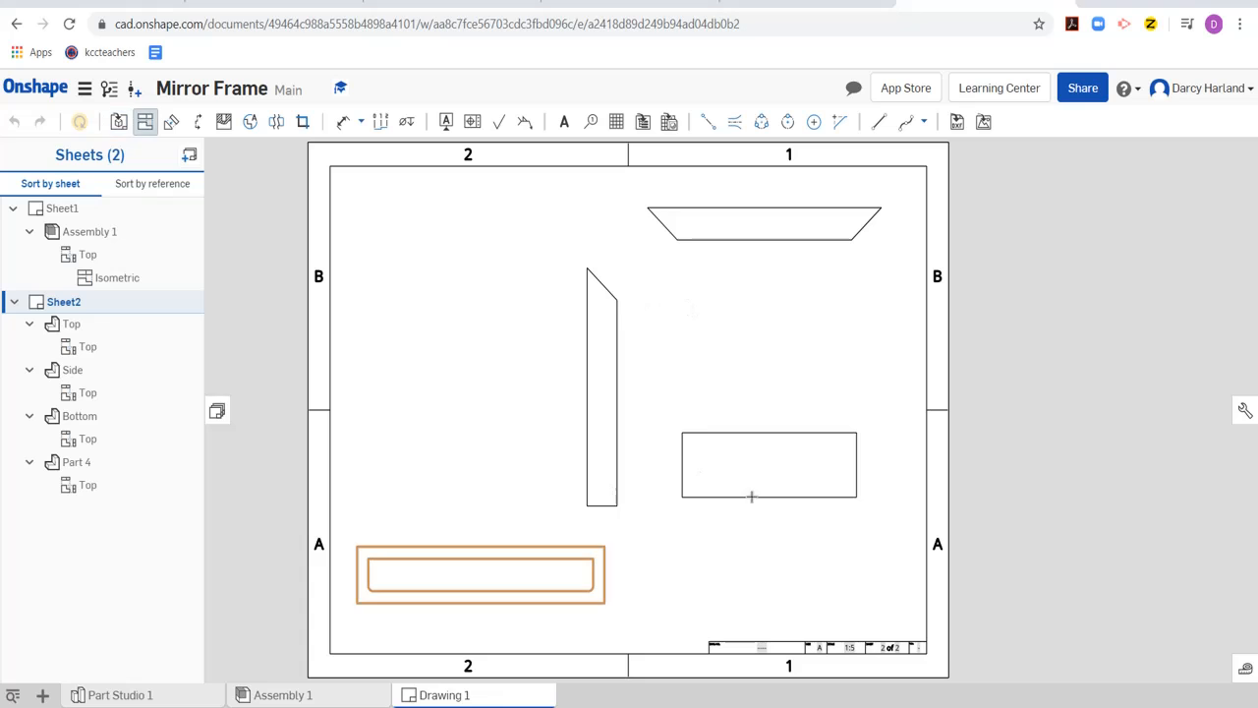
# Step: Insert a top view of Part 5 at 1:3 scale in the open area left of the Side view, without adding projected views
pyautogui.click(119, 122)
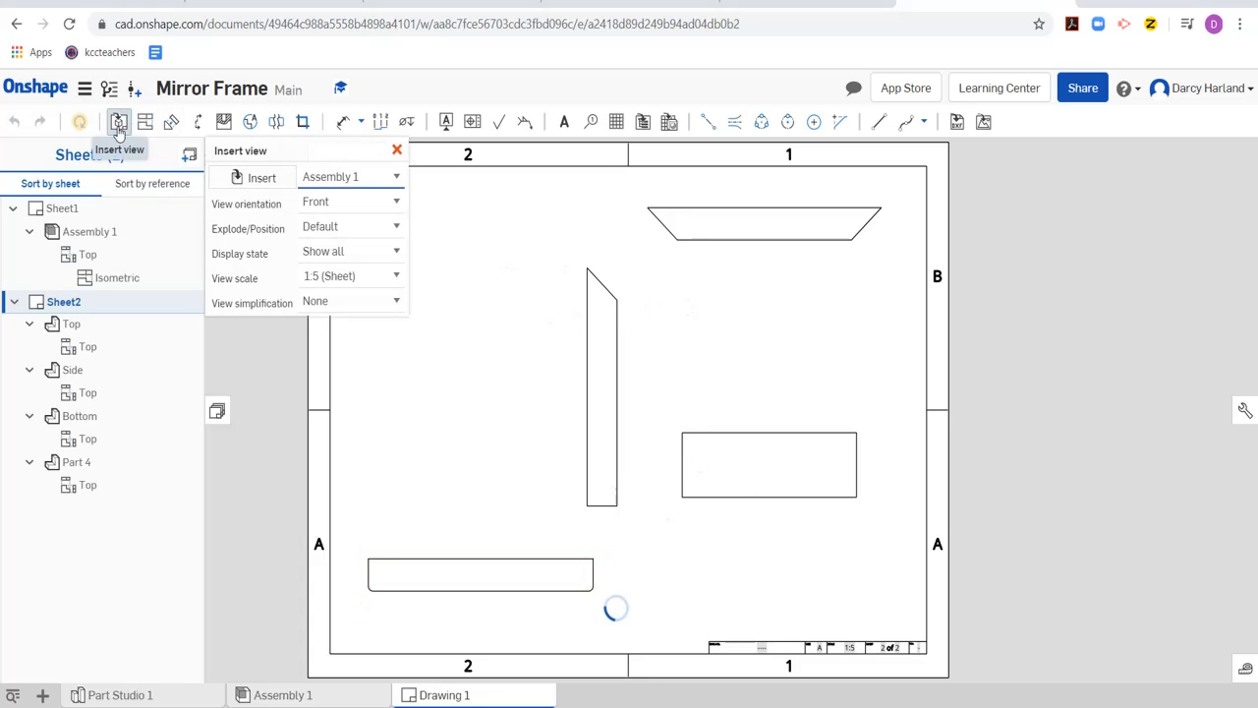
pyautogui.click(257, 178)
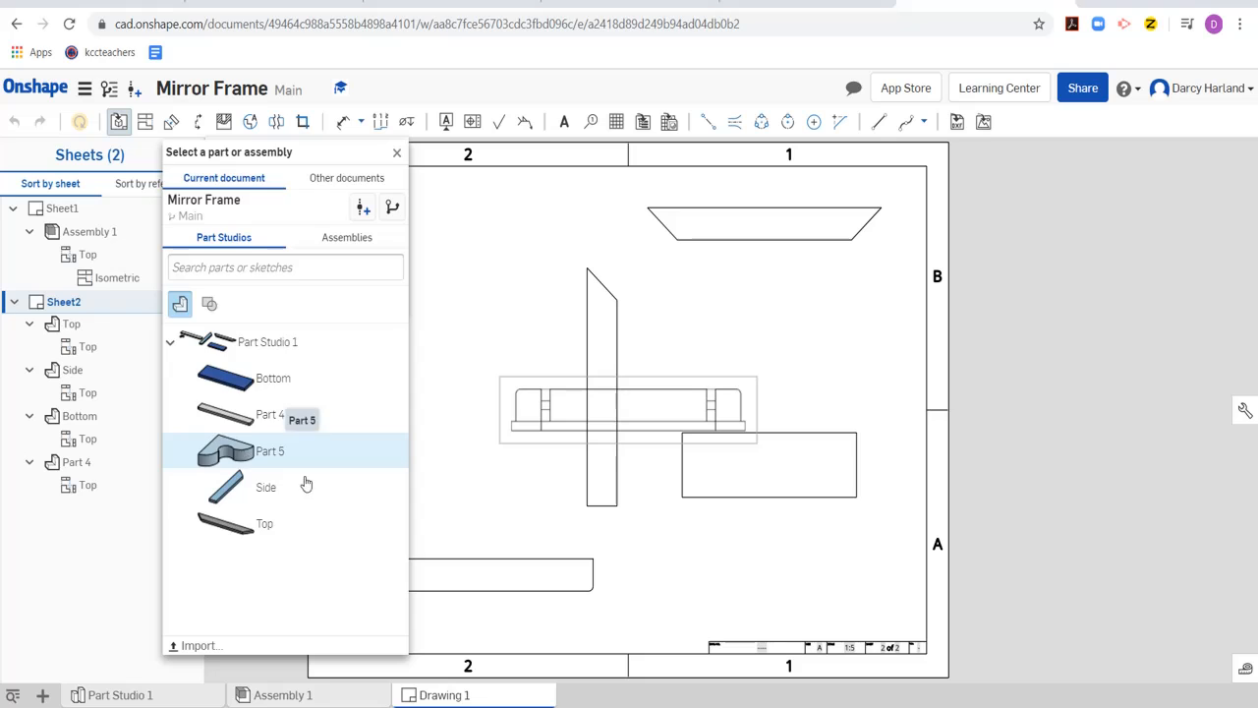
pyautogui.click(244, 457)
pyautogui.click(364, 202)
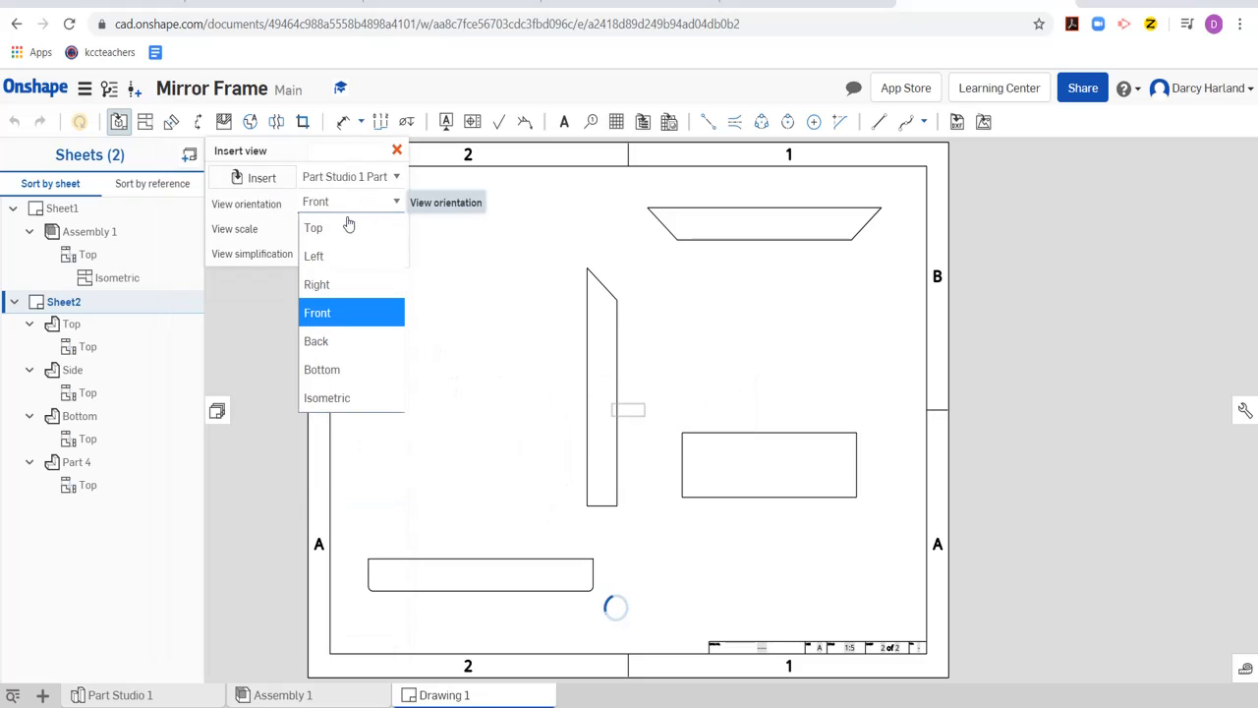
pyautogui.click(363, 226)
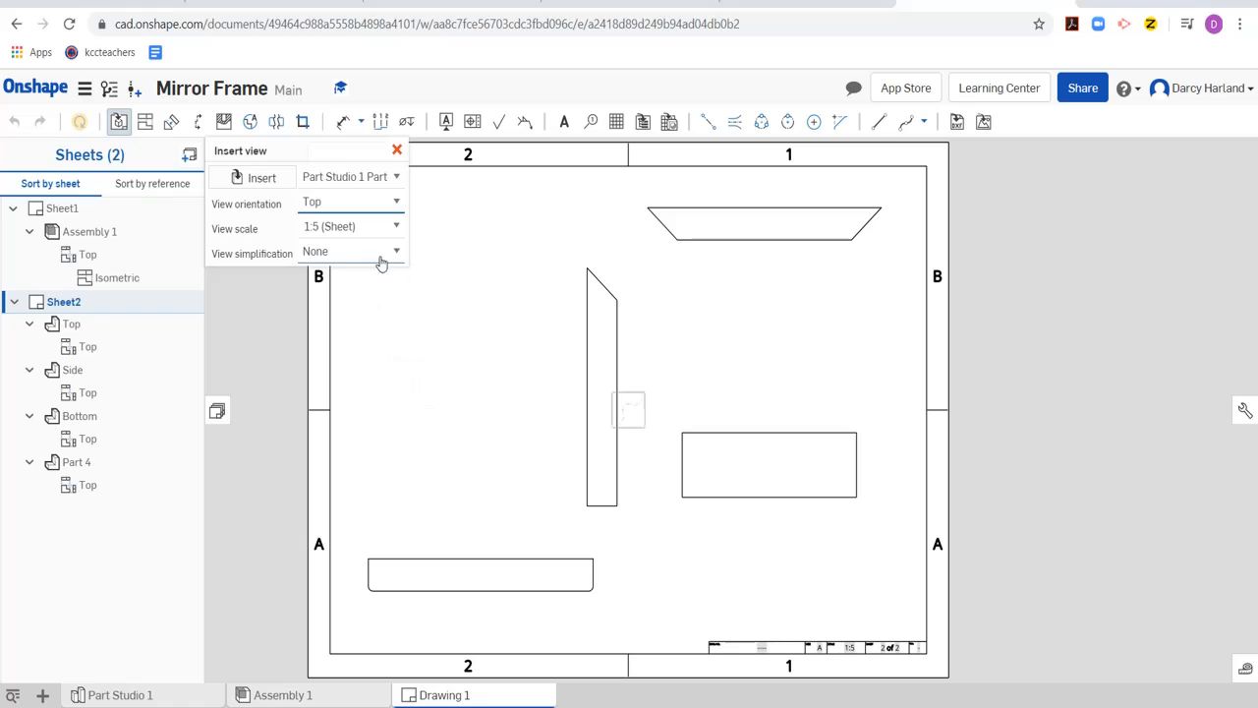
pyautogui.click(396, 227)
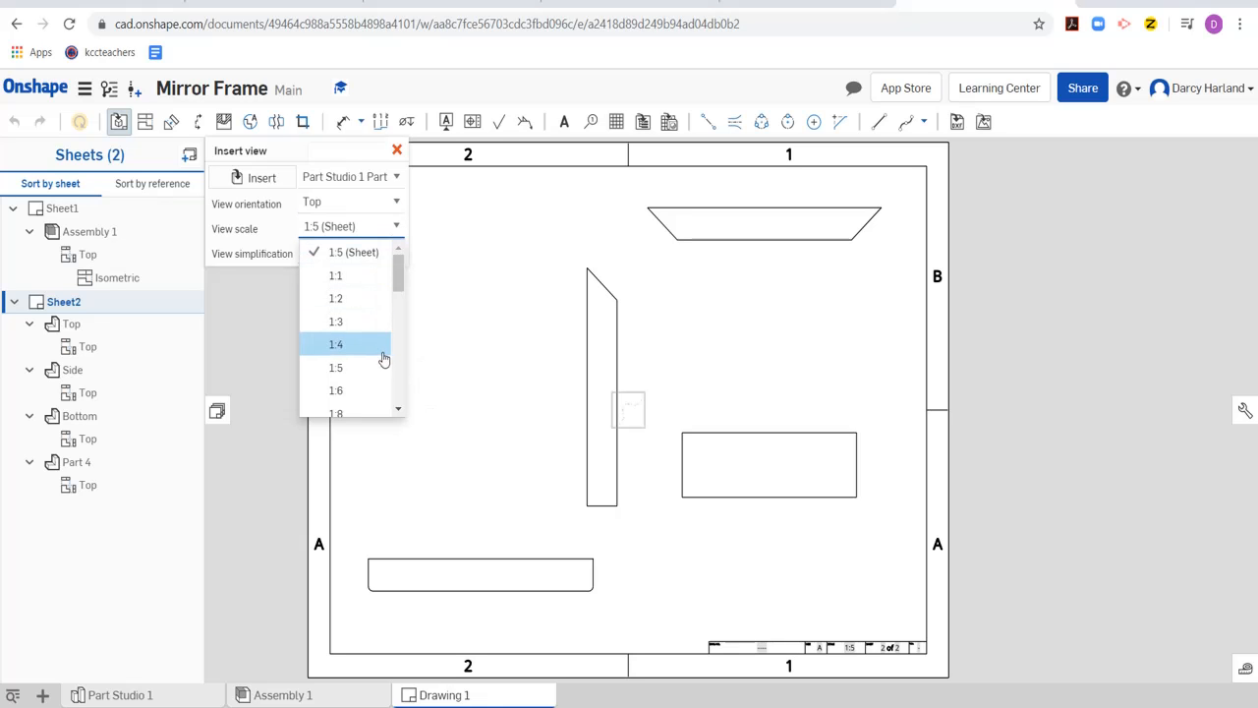
pyautogui.click(359, 322)
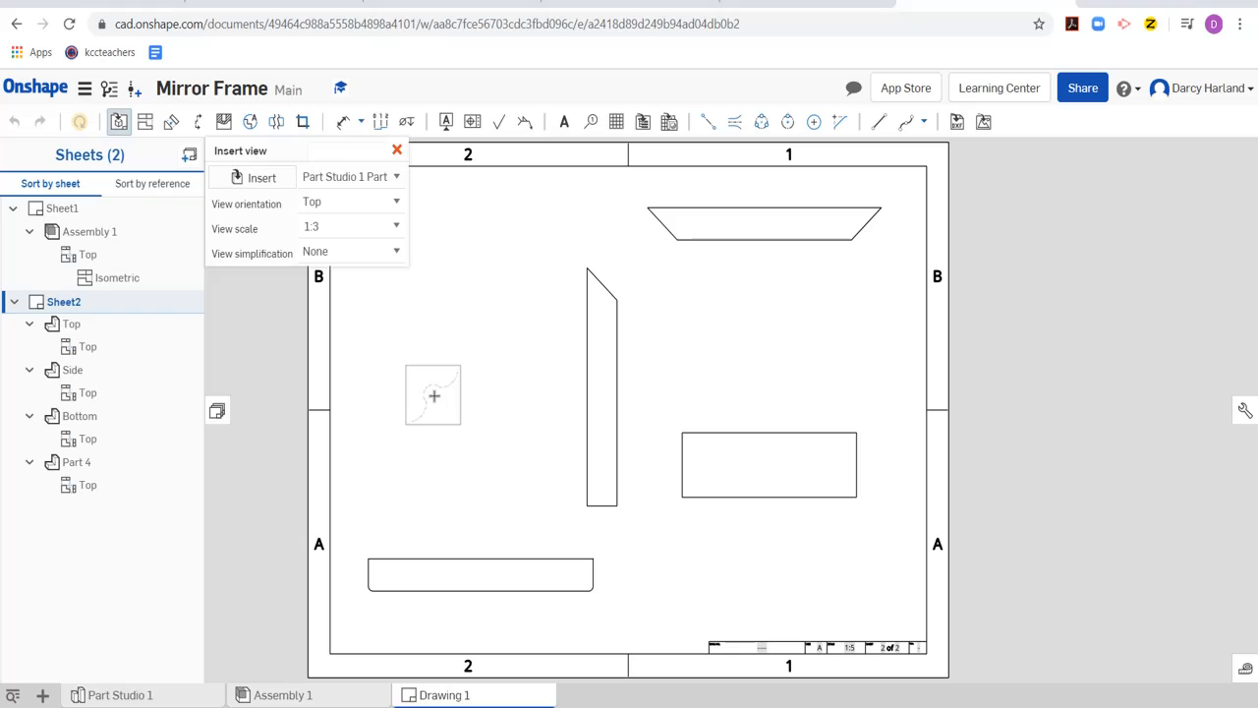
pyautogui.click(433, 395)
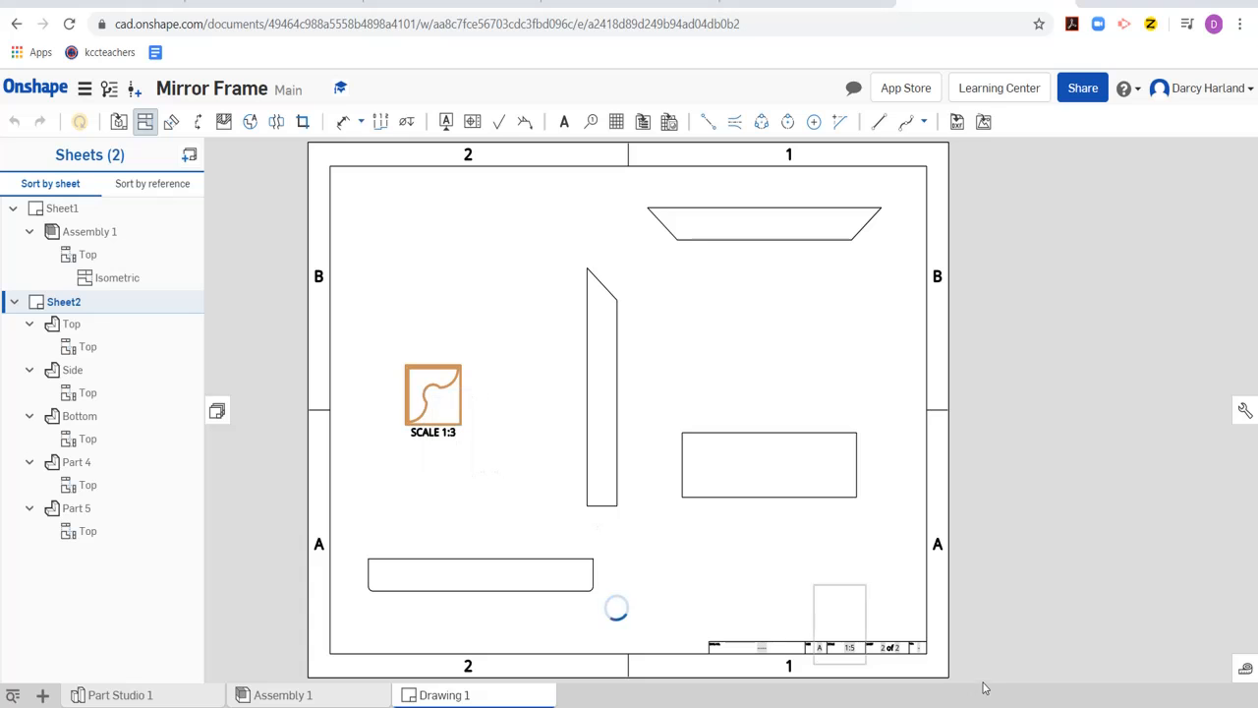
pyautogui.scroll(5, 851, 647)
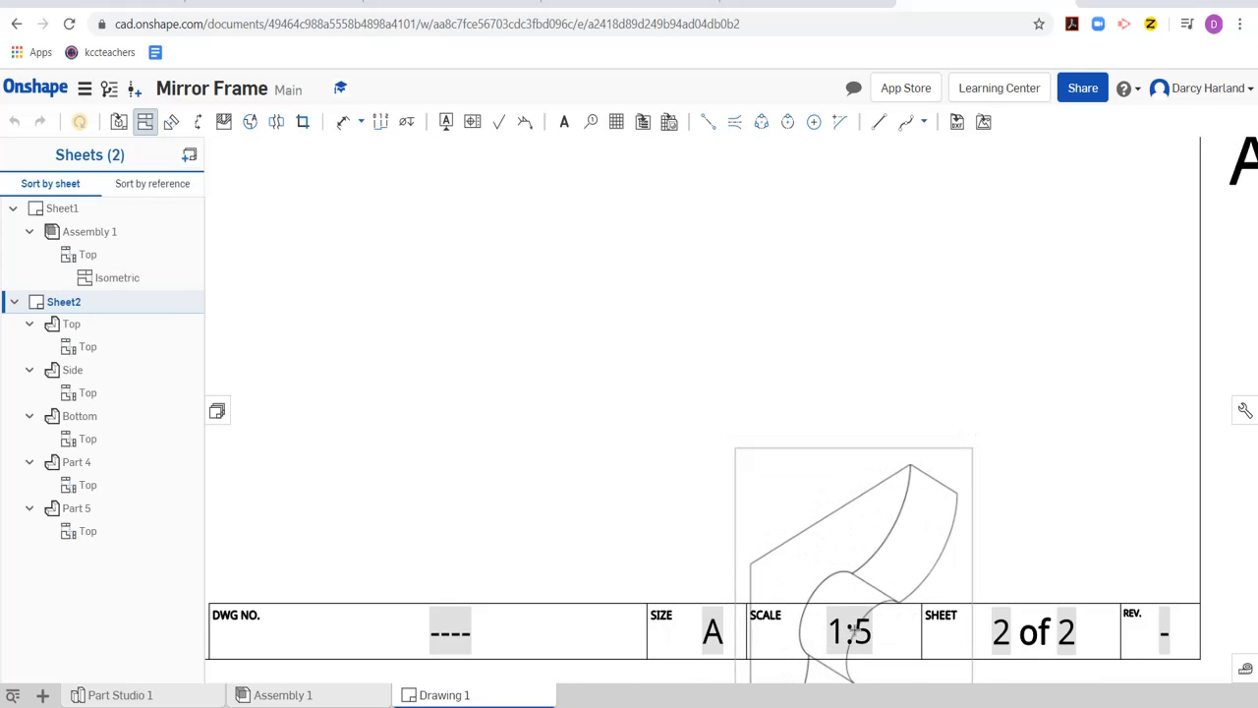
pyautogui.scroll(-6, 856, 628)
pyautogui.scroll(5, 377, 323)
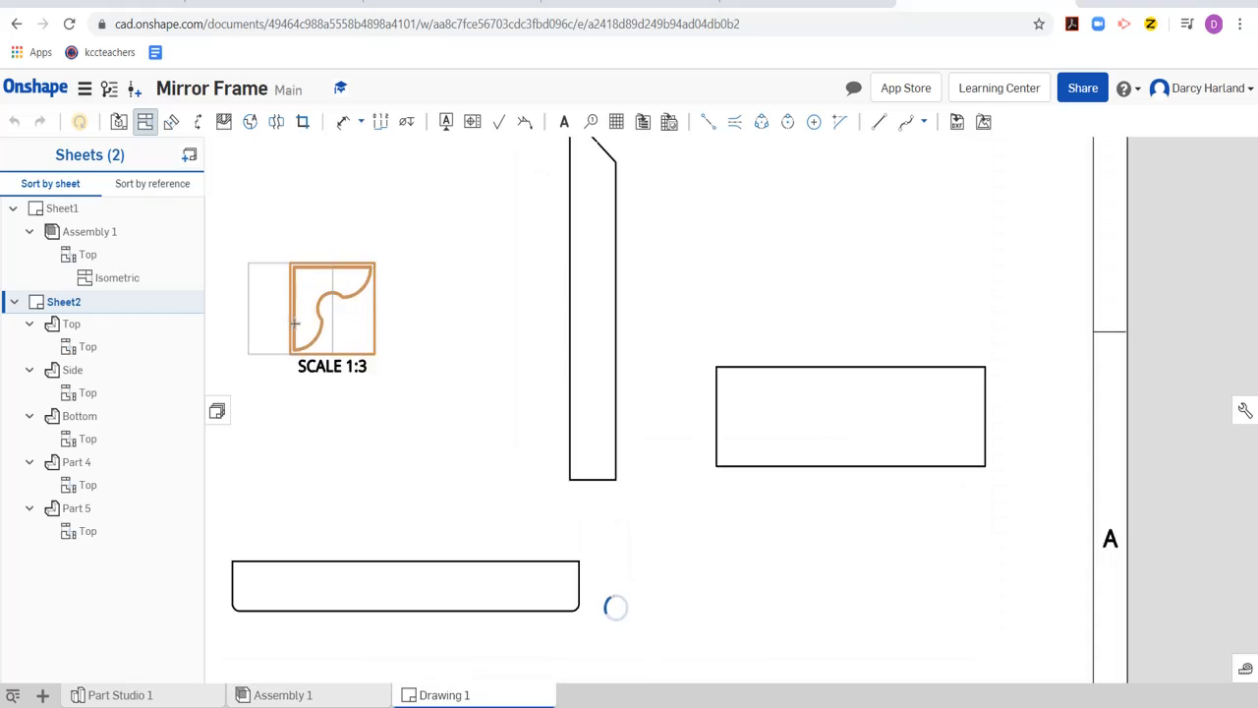
pyautogui.scroll(-6, 430, 429)
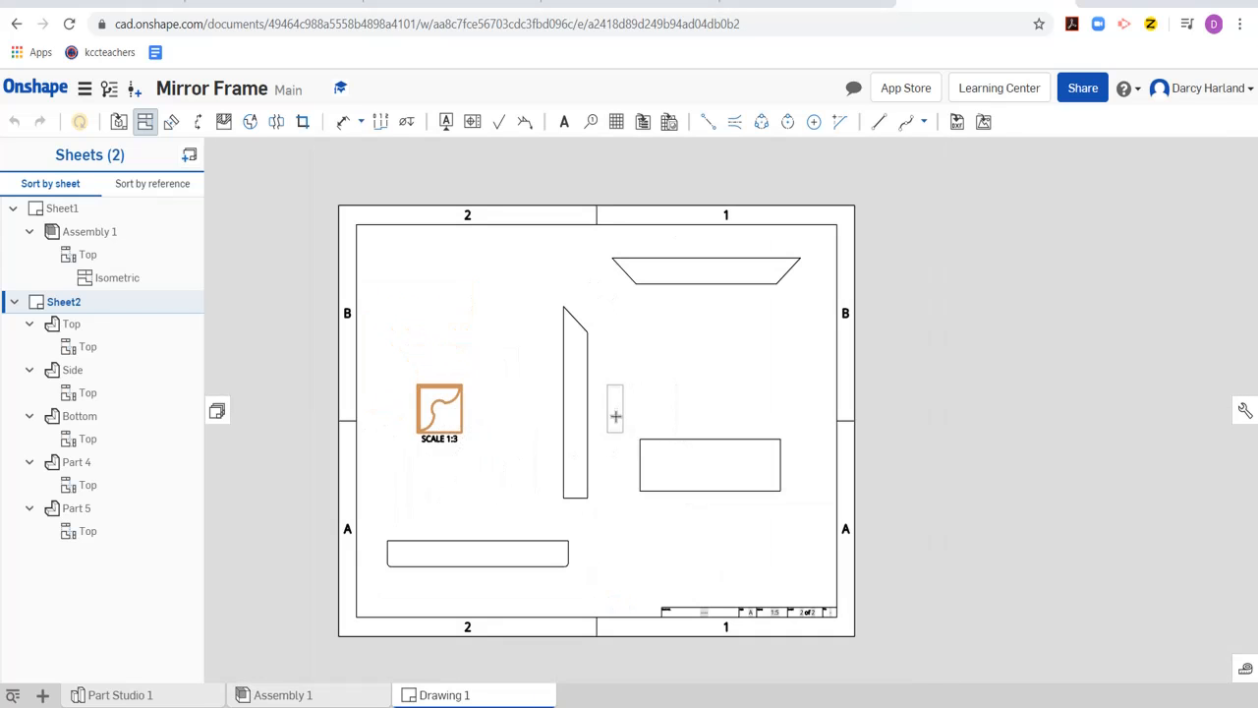
pyautogui.press('Escape')
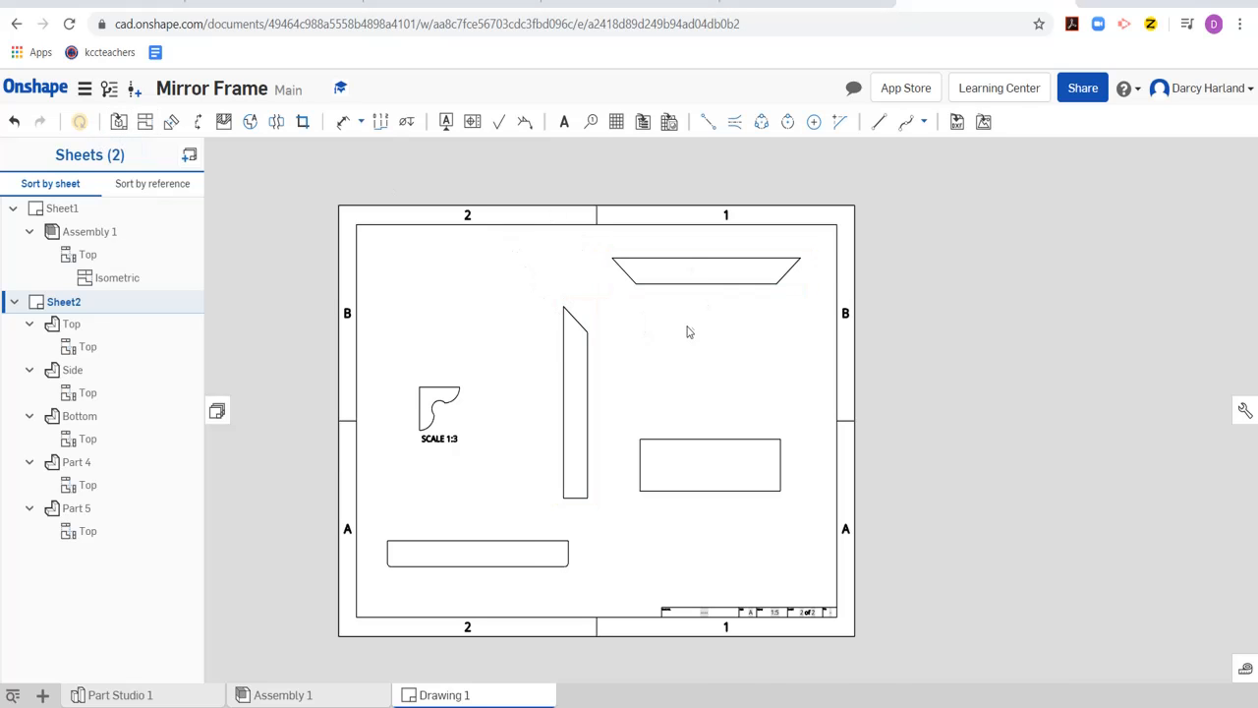
# Step: Reposition the part views for more spacing: Top lower, Side up and to the left, Bottom slightly down and to the left
pyautogui.scroll(1, 687, 333)
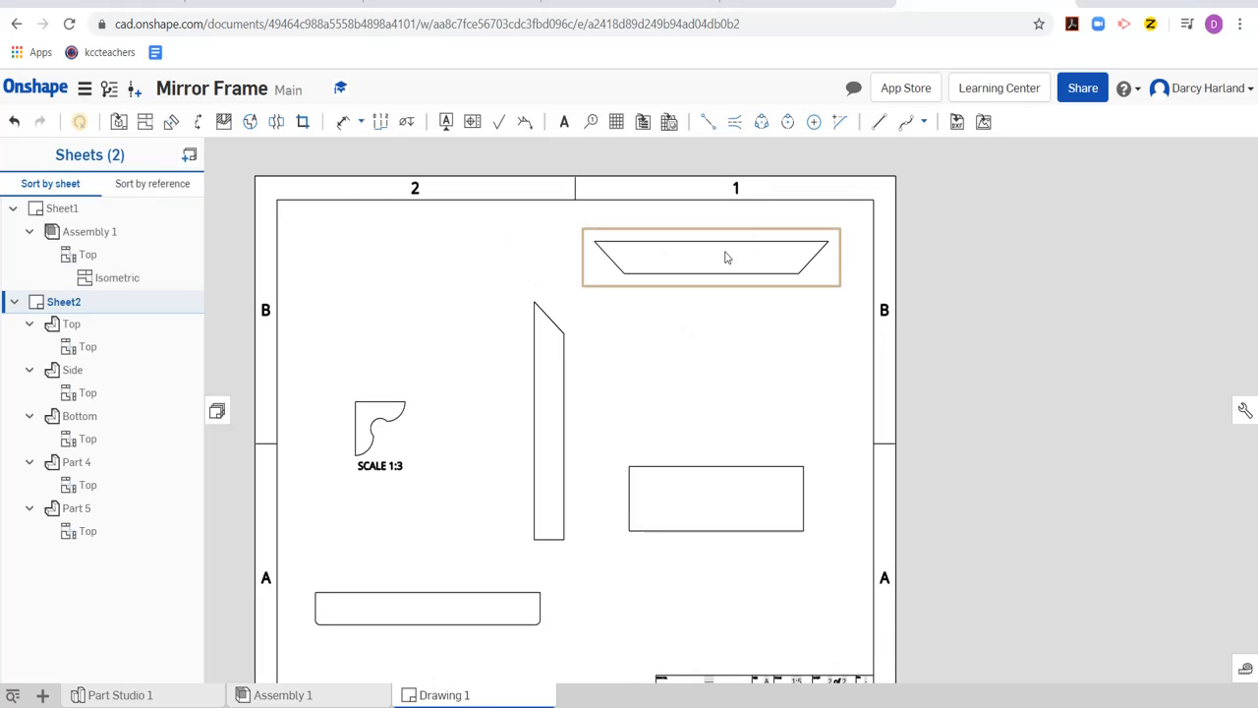
pyautogui.moveTo(724, 256); pyautogui.dragTo(724, 294)
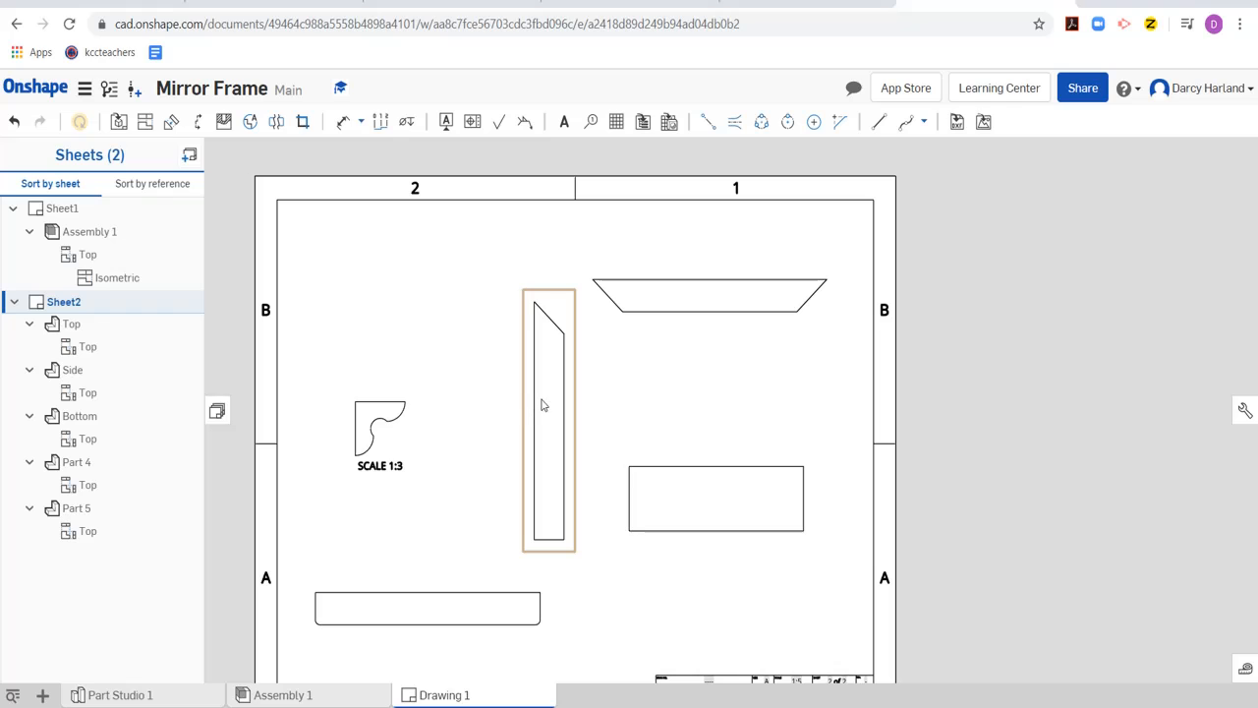
pyautogui.moveTo(541, 405); pyautogui.dragTo(499, 377)
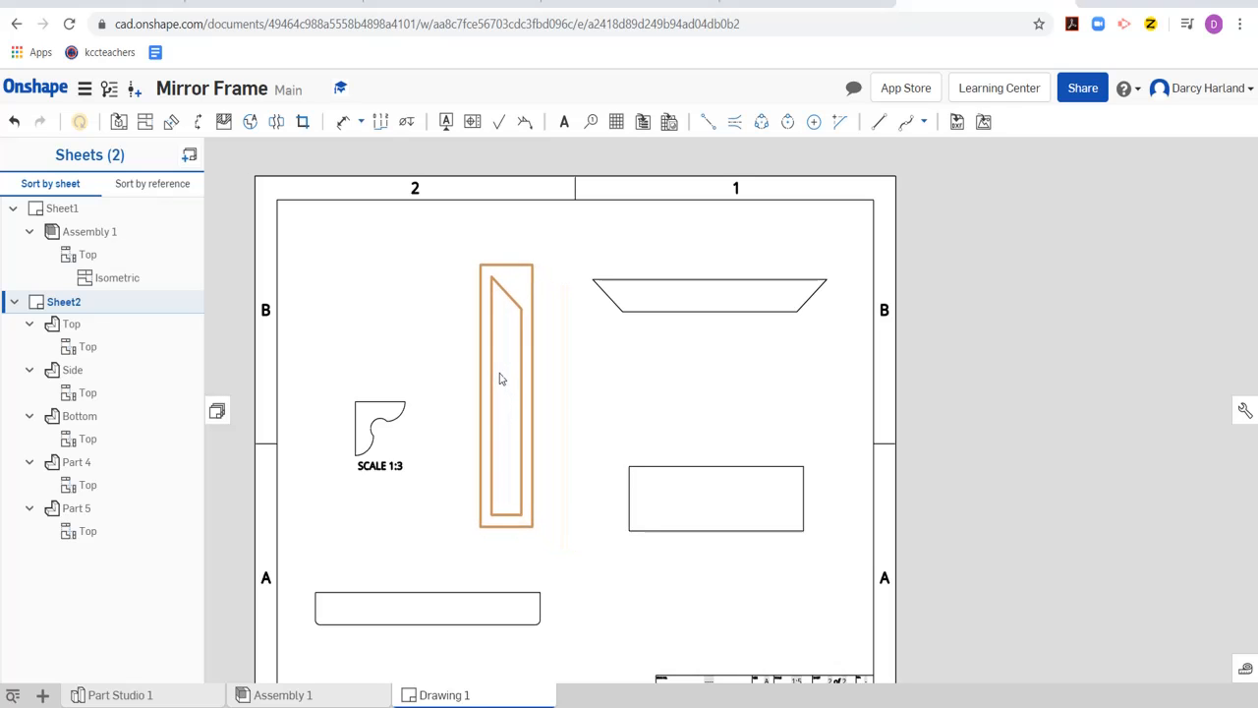
pyautogui.moveTo(739, 503); pyautogui.dragTo(728, 511)
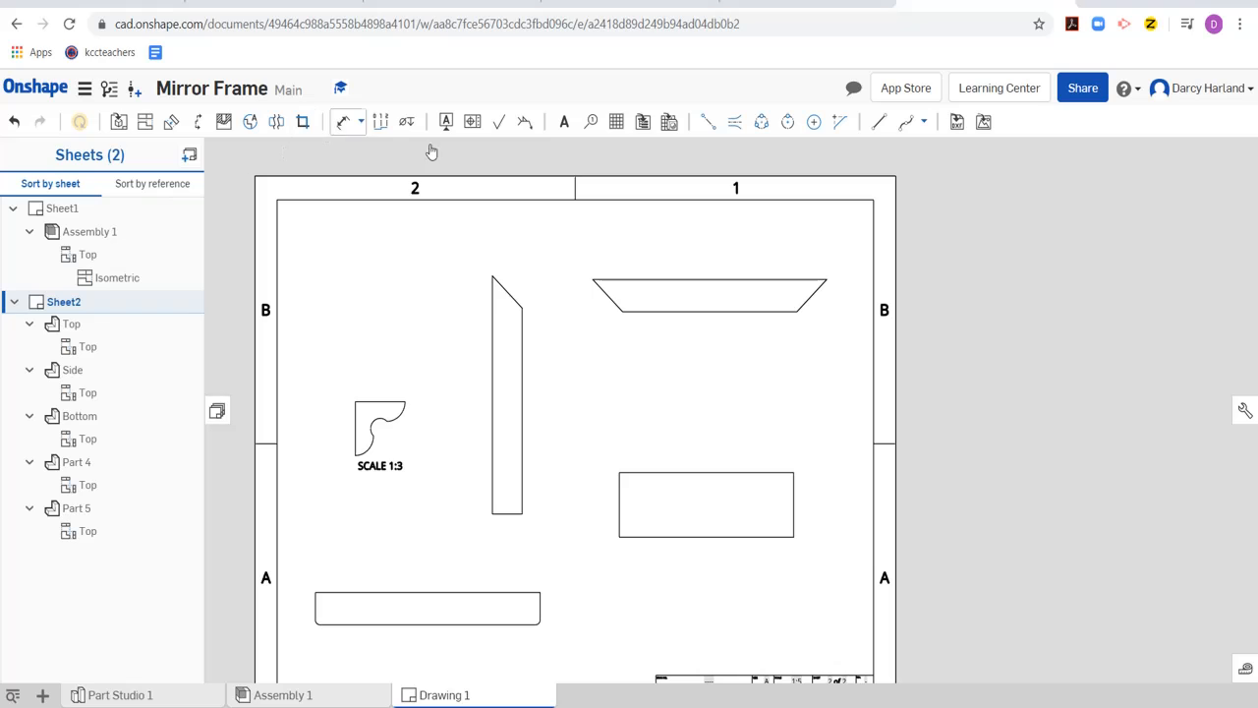
# Step: Label the views with notes: "Top" and "Bottom" above their parts, and "Side x2" to the right of the Side part
pyautogui.click(571, 132)
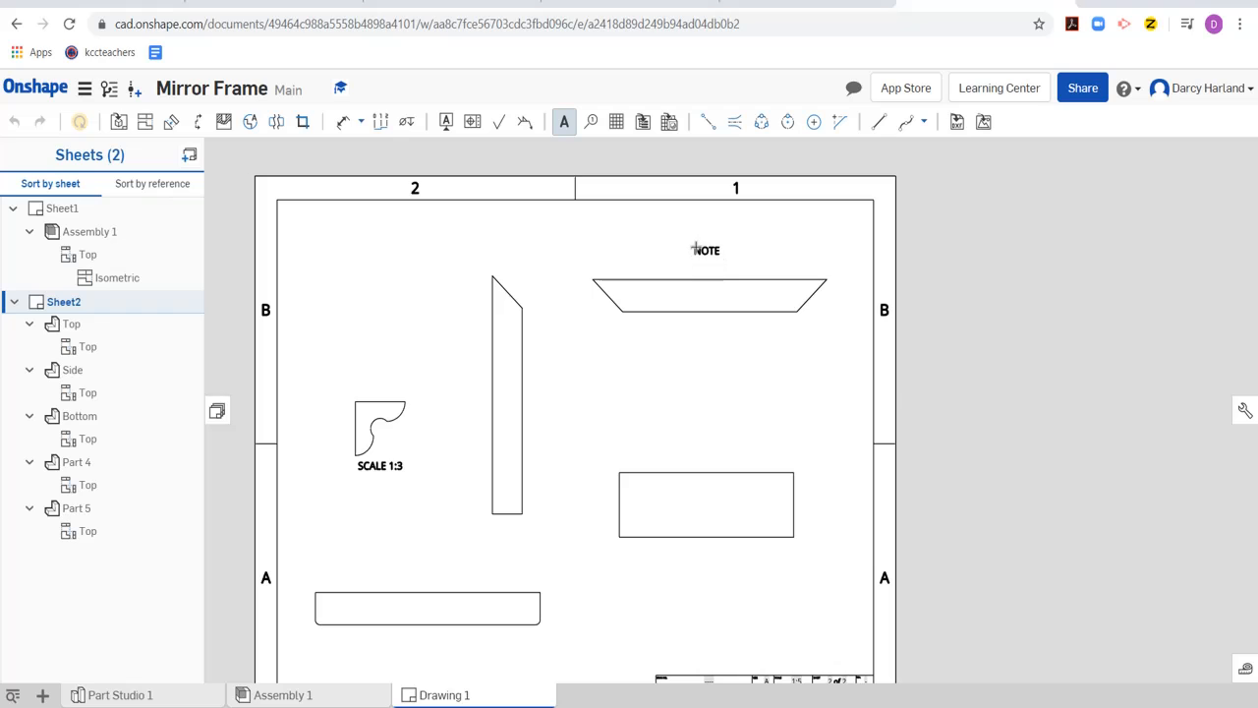
pyautogui.click(706, 253)
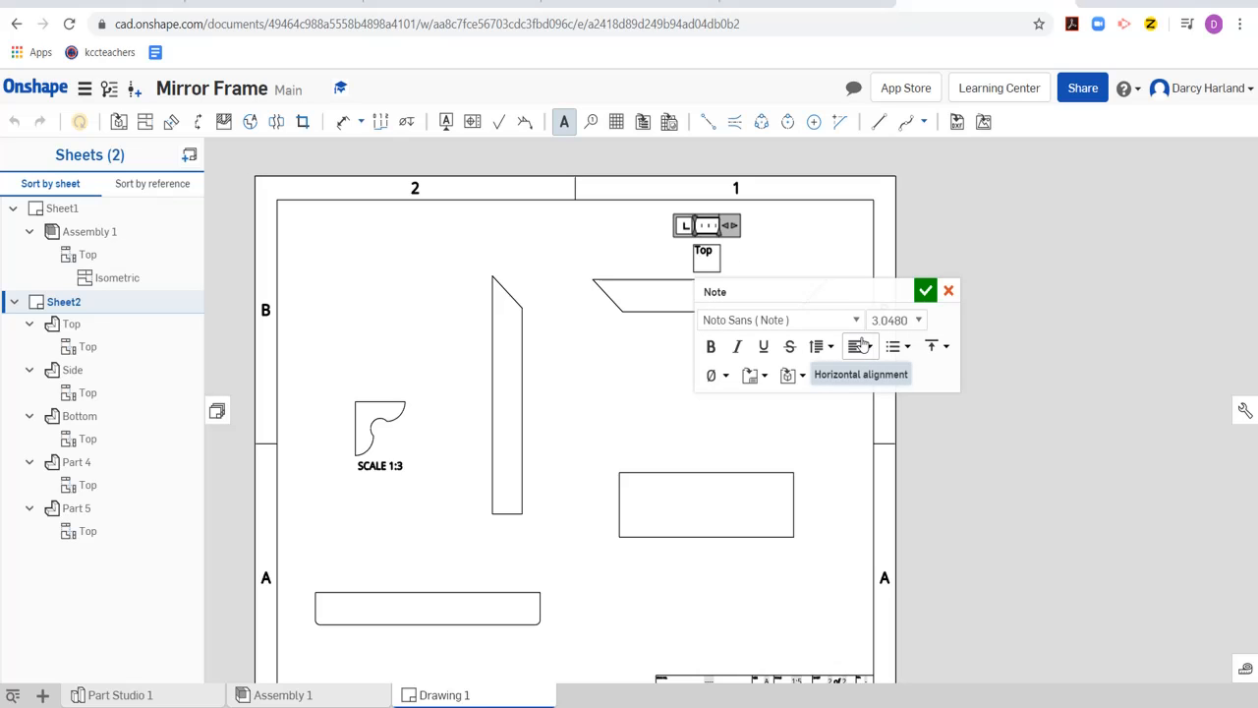
pyautogui.click(925, 291)
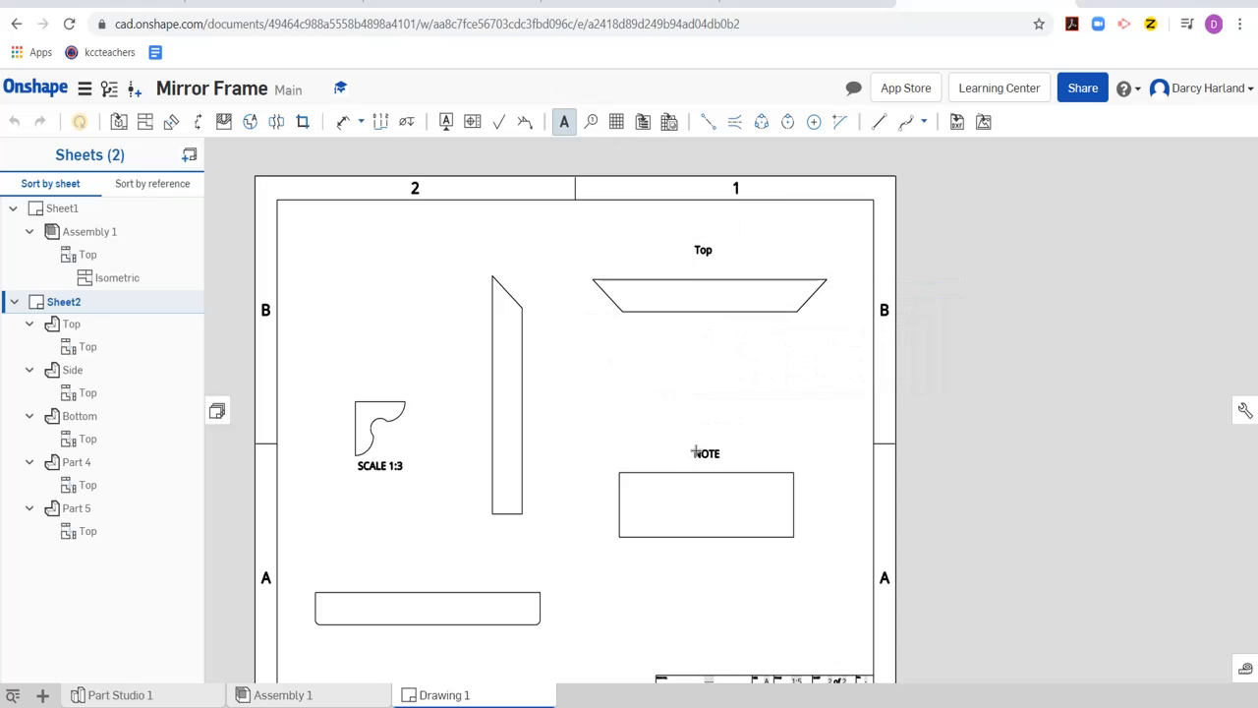
pyautogui.click(695, 452)
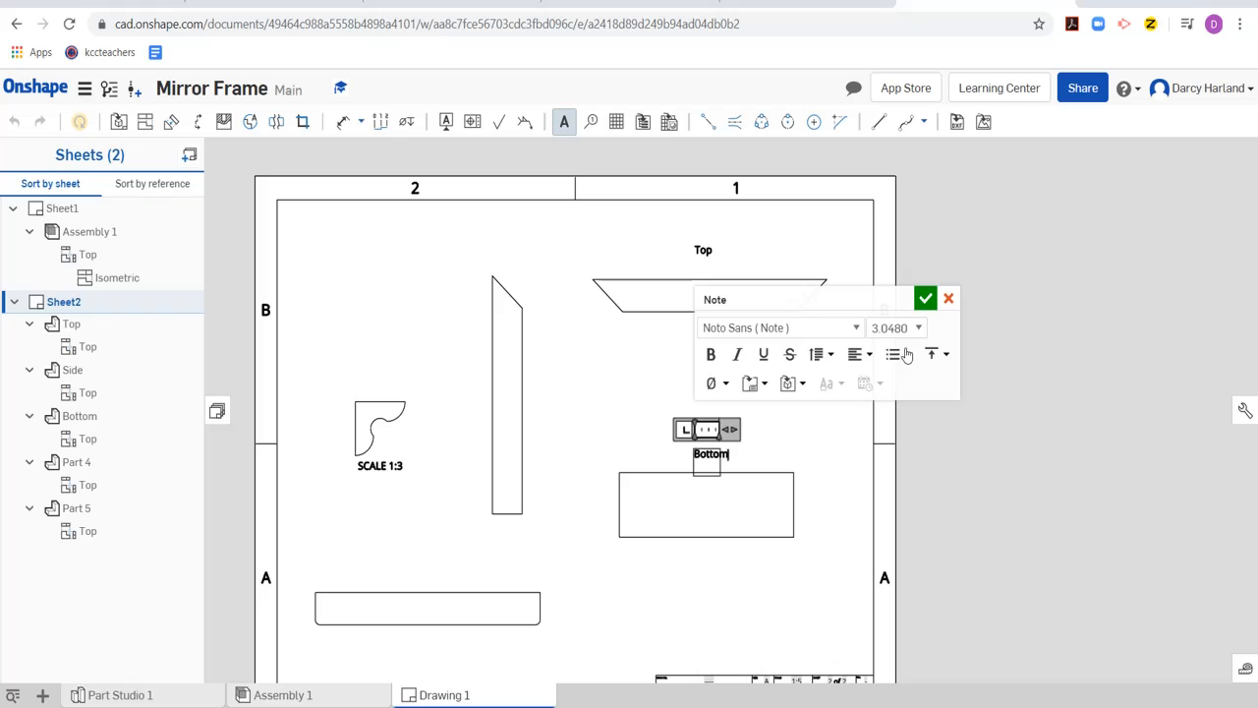
pyautogui.click(924, 296)
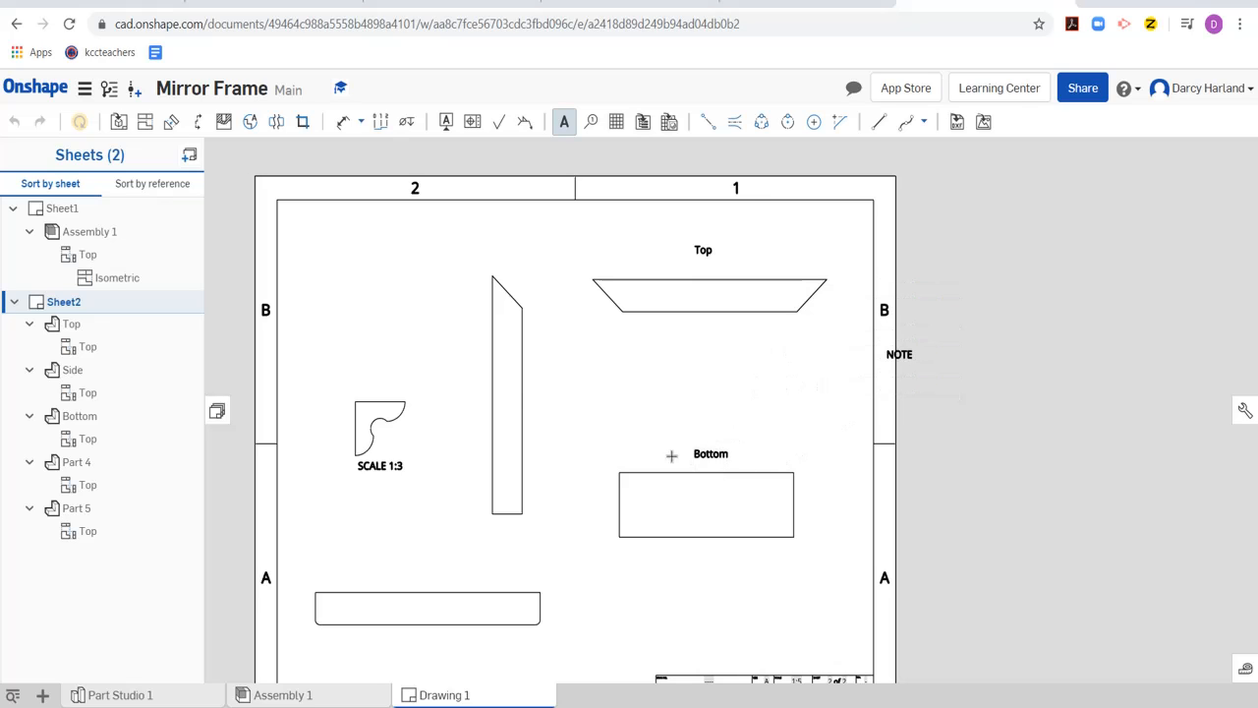
pyautogui.click(544, 393)
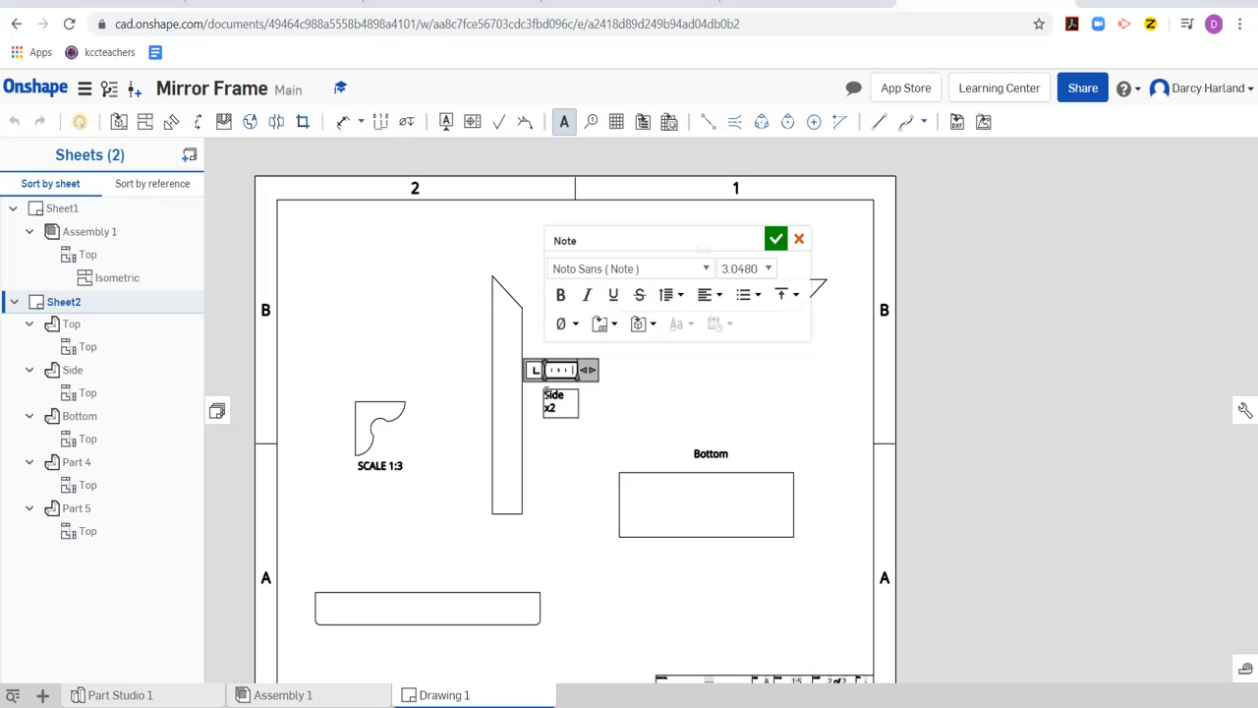
pyautogui.click(775, 238)
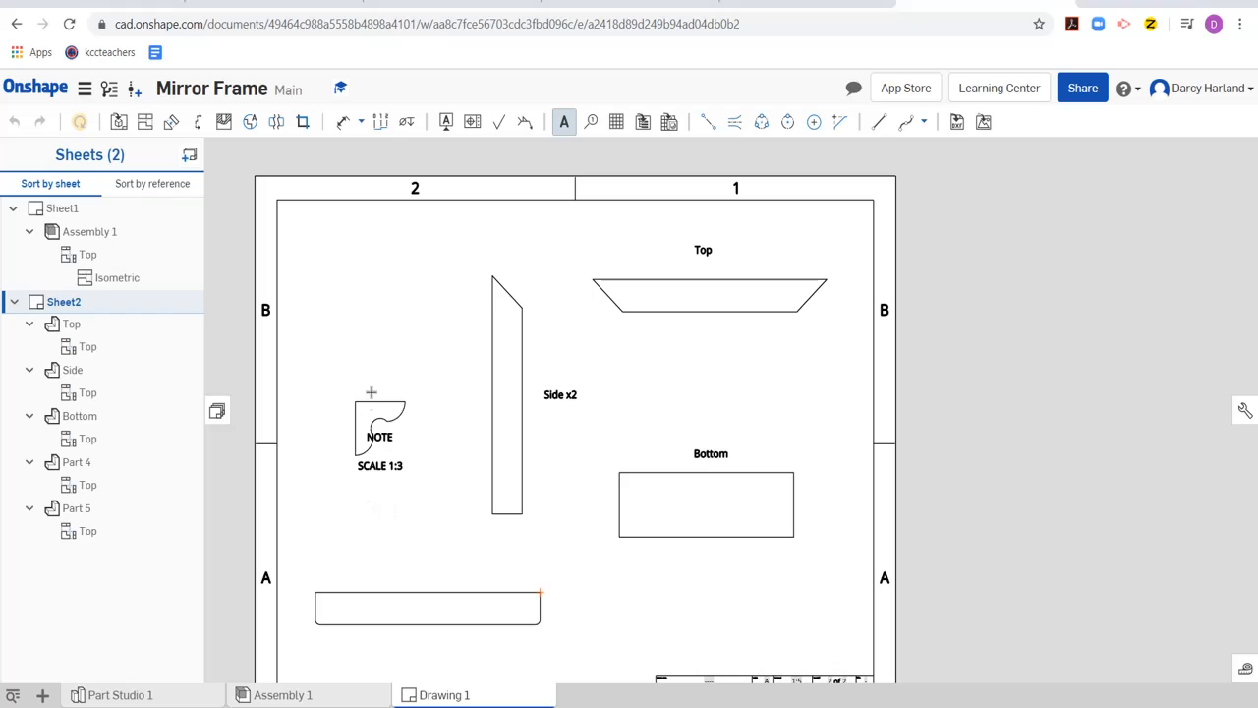
# Step: Add the note "Corner Brace" above the 1:3 Part 5 view and the note "Shelf" above the Part 4 view
pyautogui.click(370, 371)
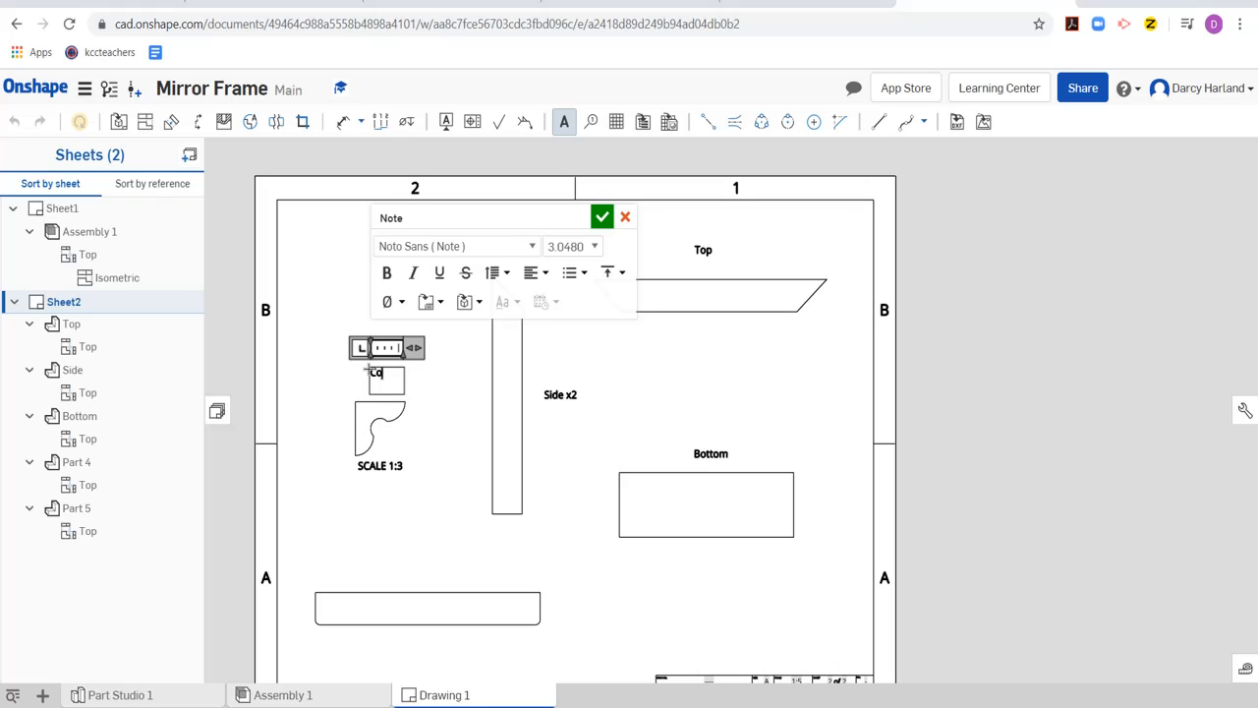
pyautogui.write('Corner br')
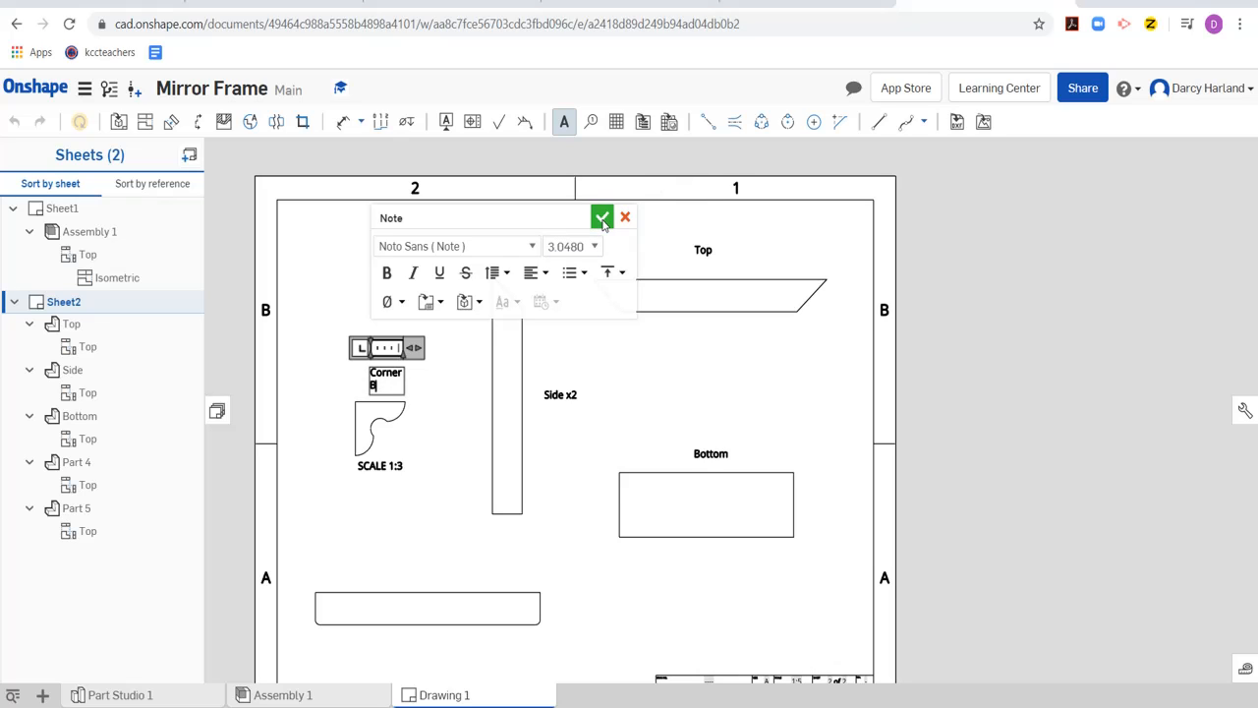
pyautogui.click(602, 221)
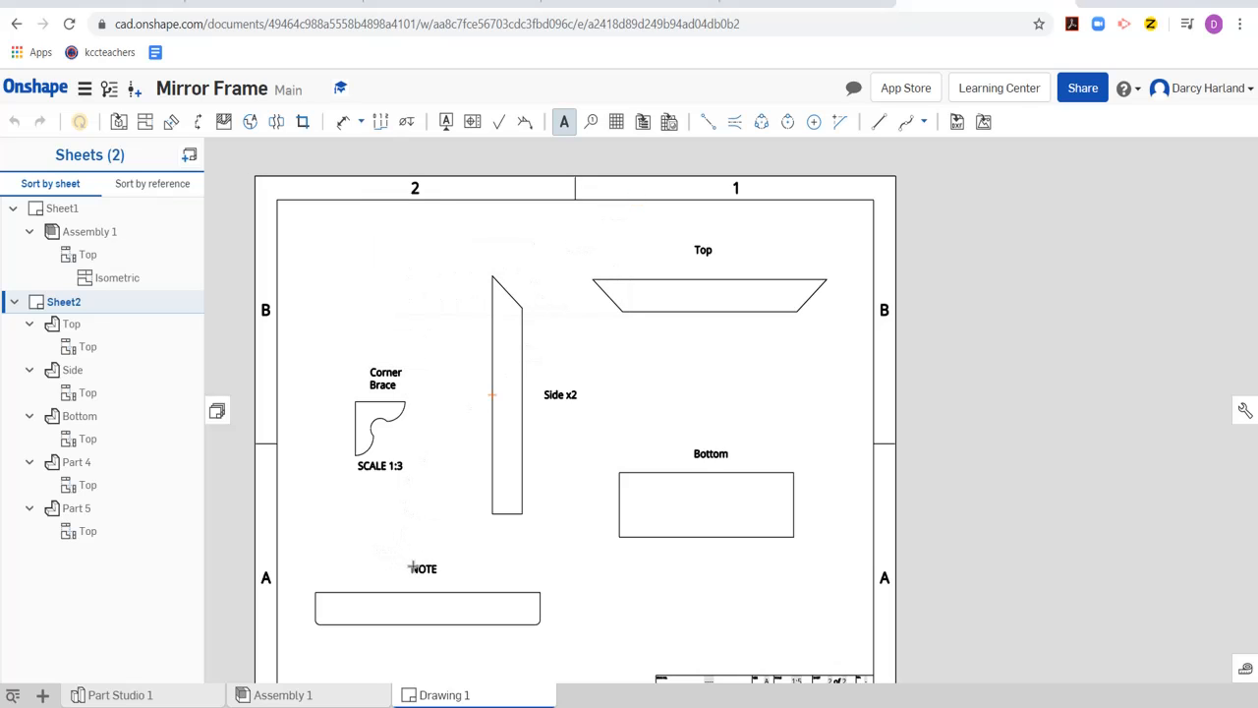
pyautogui.click(413, 567)
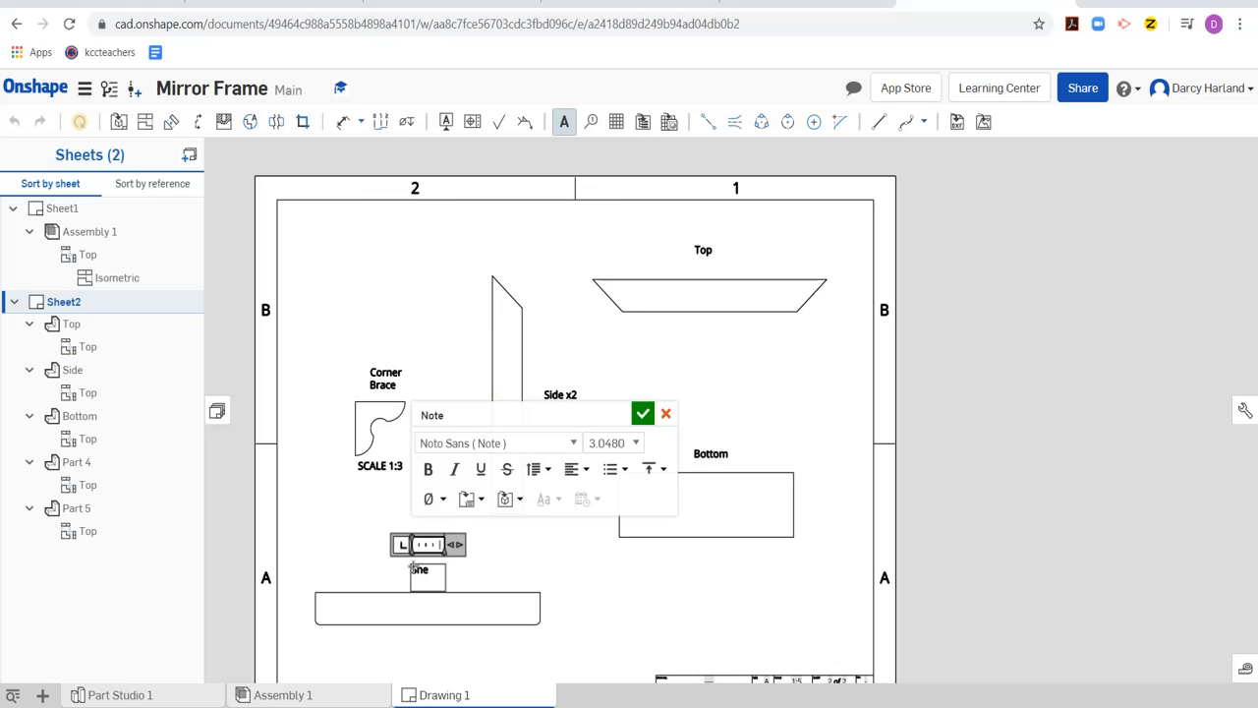
pyautogui.click(642, 413)
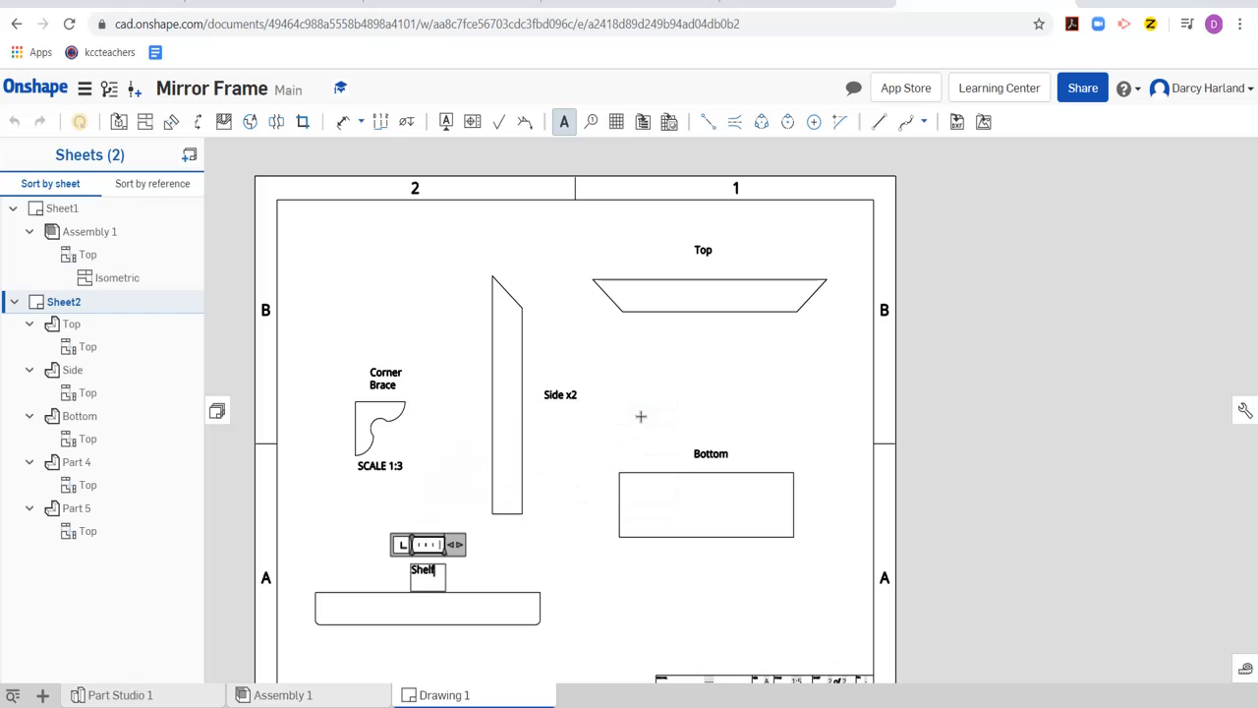
# Step: Dimension the Side part's width below its view and its full length along the left edge
pyautogui.click(345, 121)
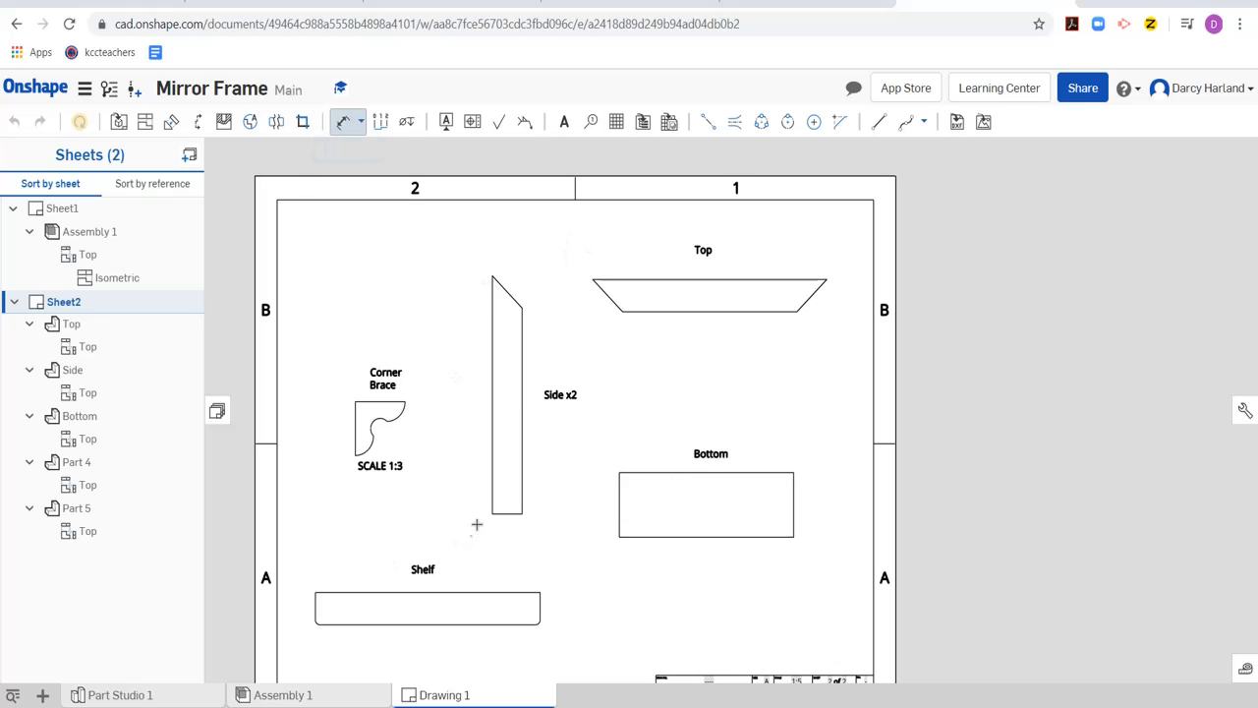
pyautogui.click(524, 513)
pyautogui.click(516, 536)
pyautogui.click(492, 276)
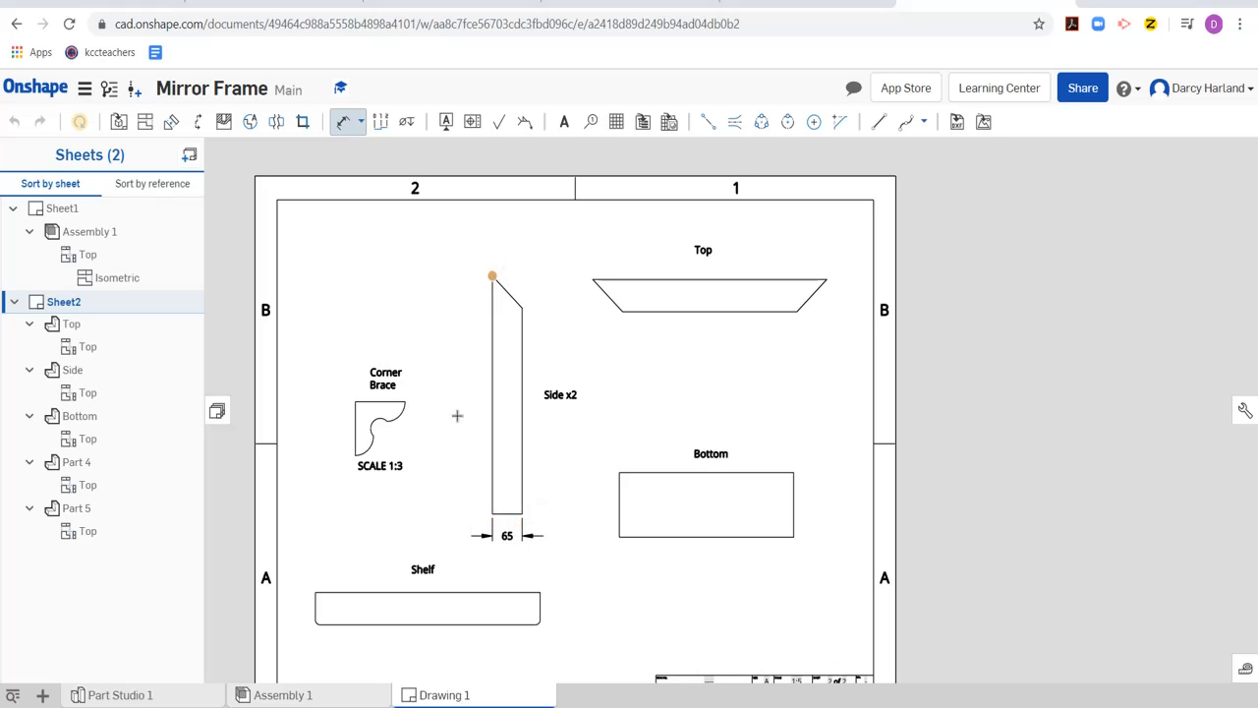
pyautogui.click(491, 513)
pyautogui.click(474, 409)
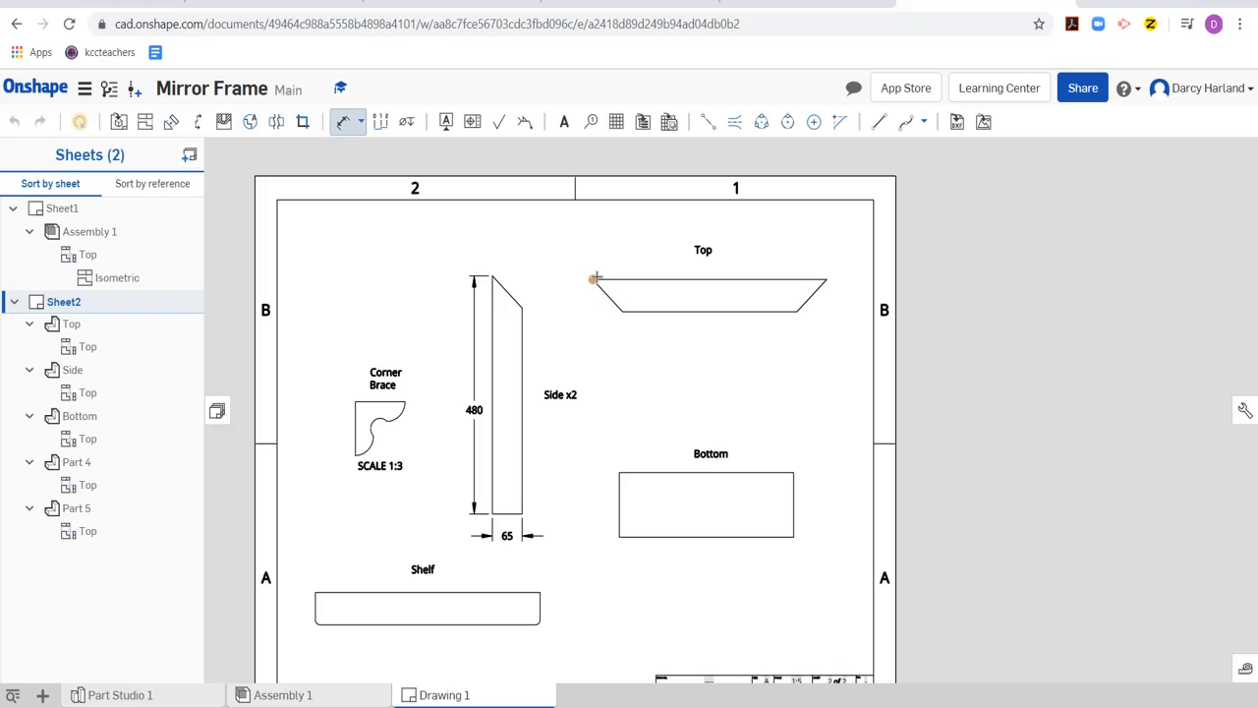
# Step: Dimension the Top part's long edge above its view and its width on the left side
pyautogui.click(826, 280)
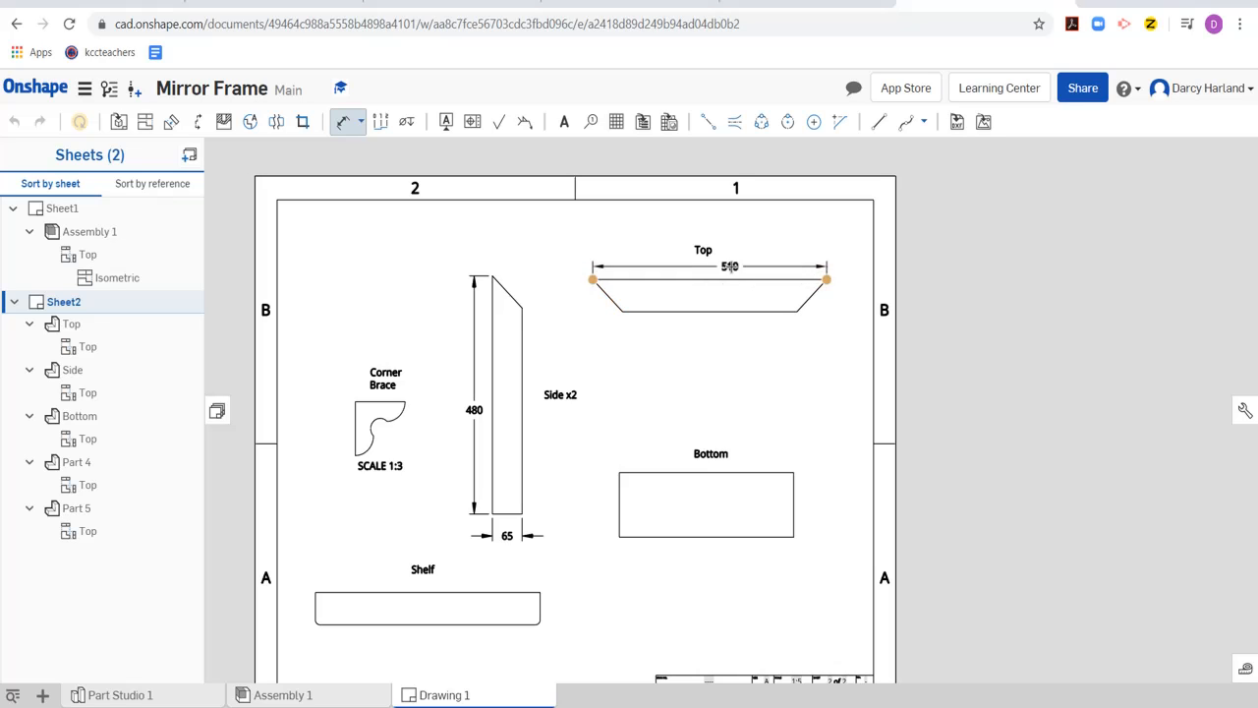
pyautogui.click(710, 271)
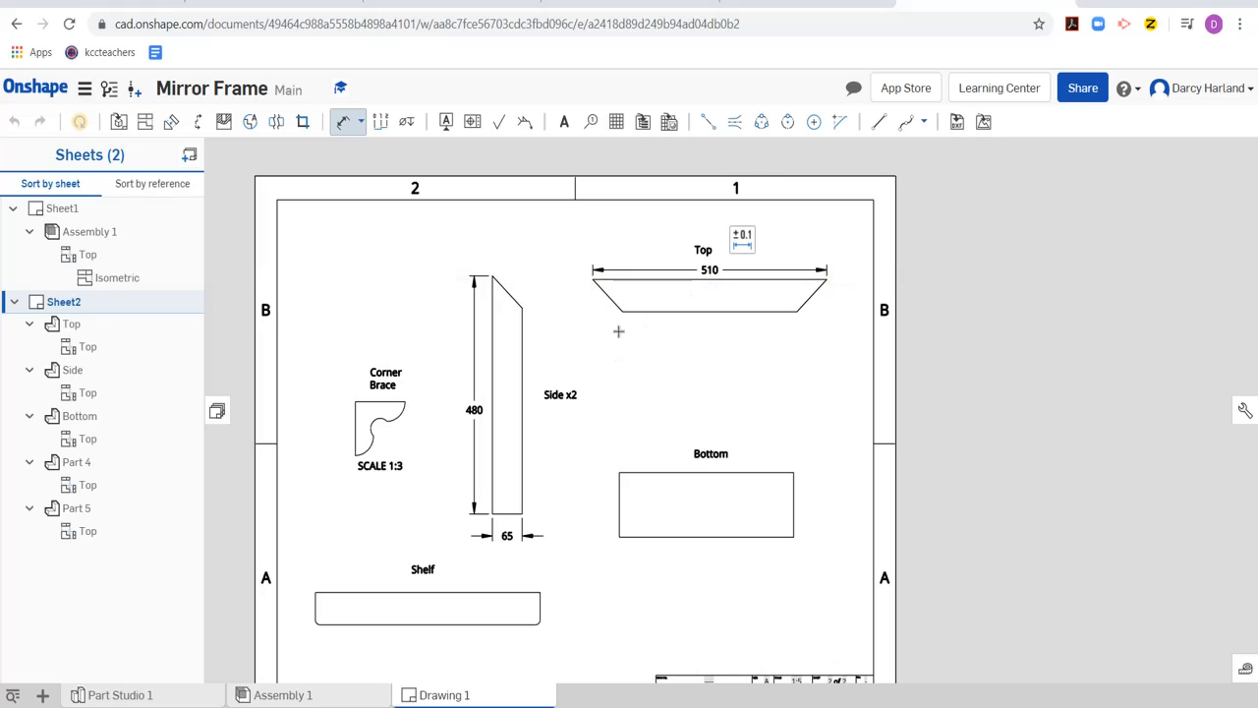
pyautogui.click(675, 281)
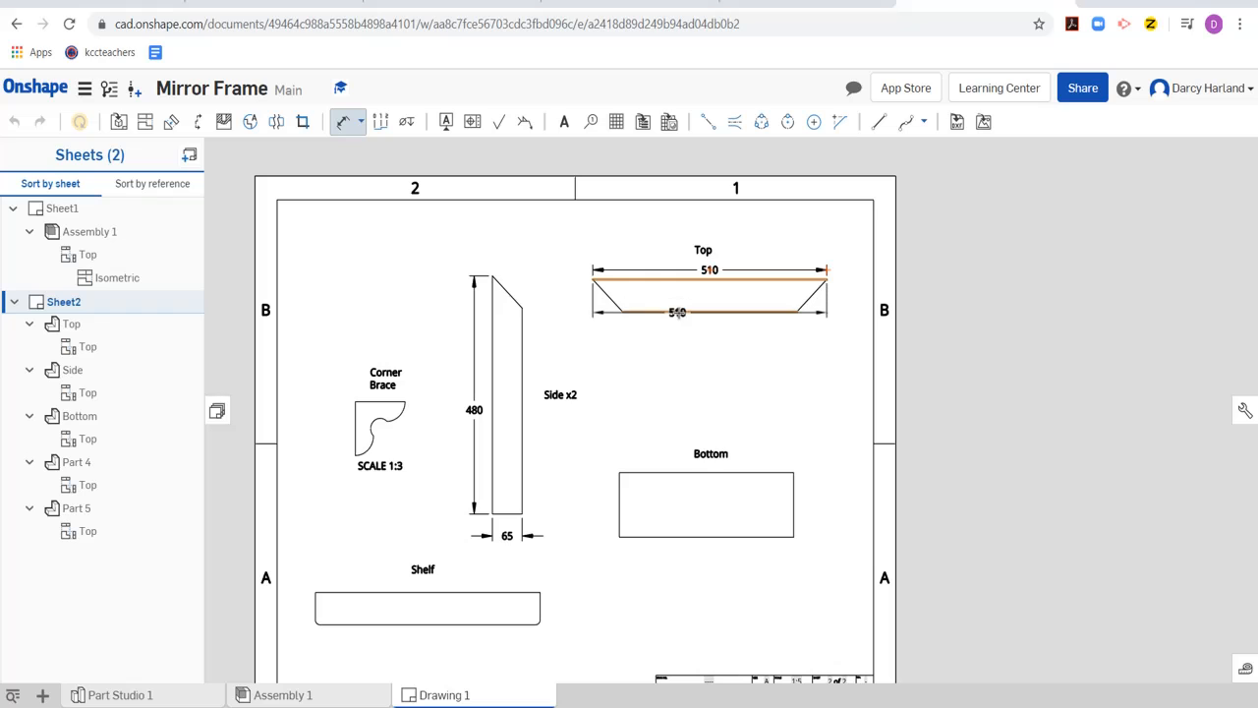
pyautogui.click(694, 311)
pyautogui.click(567, 299)
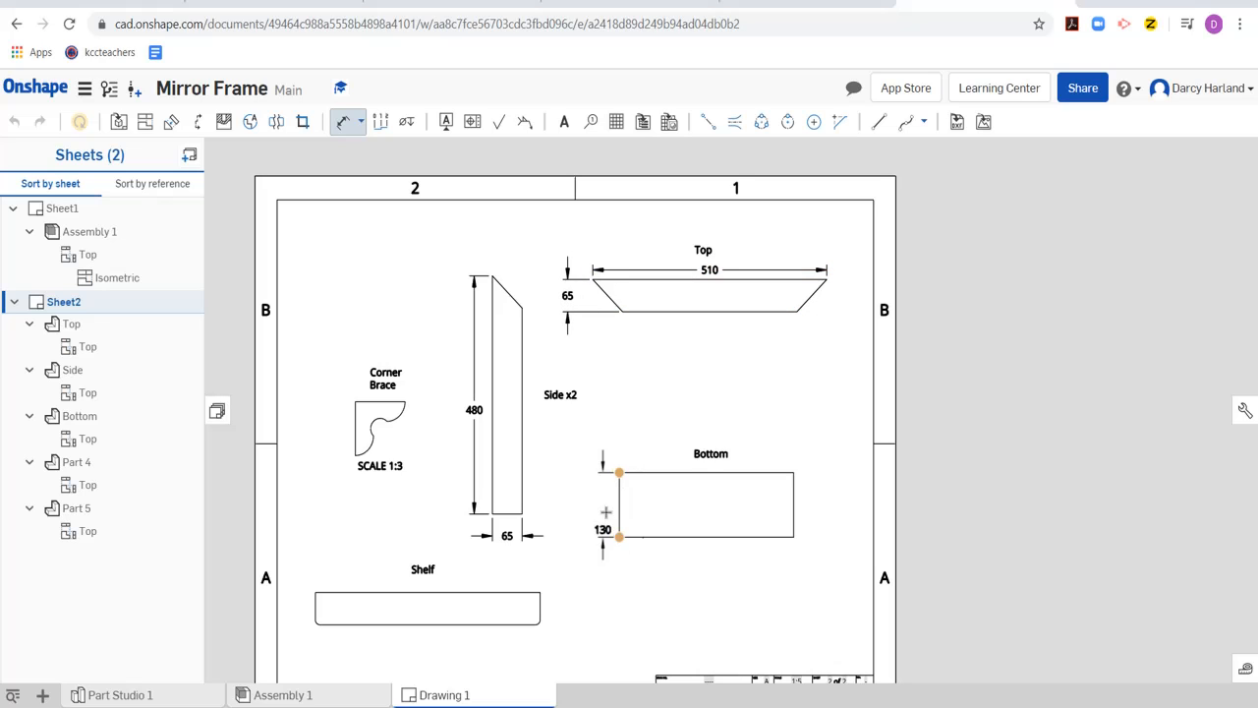
# Step: Dimension the Bottom part's height to the left of its view and its length below the view
pyautogui.click(600, 504)
pyautogui.click(618, 537)
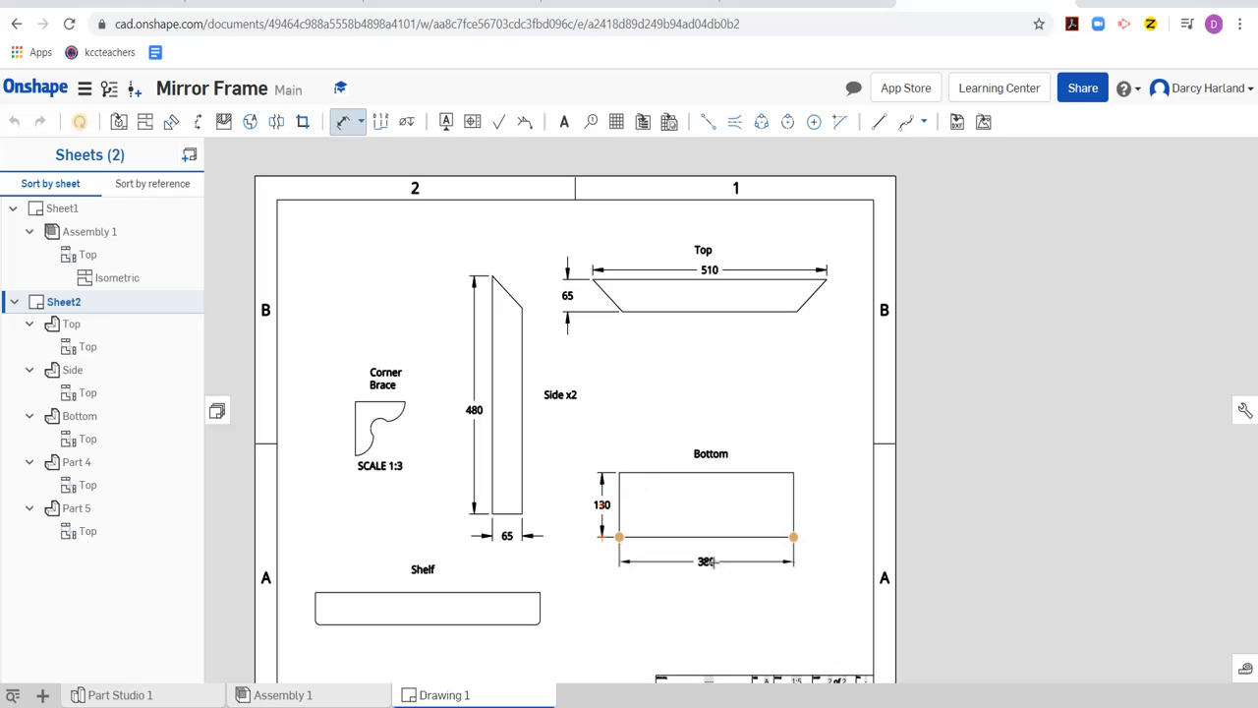
pyautogui.click(712, 561)
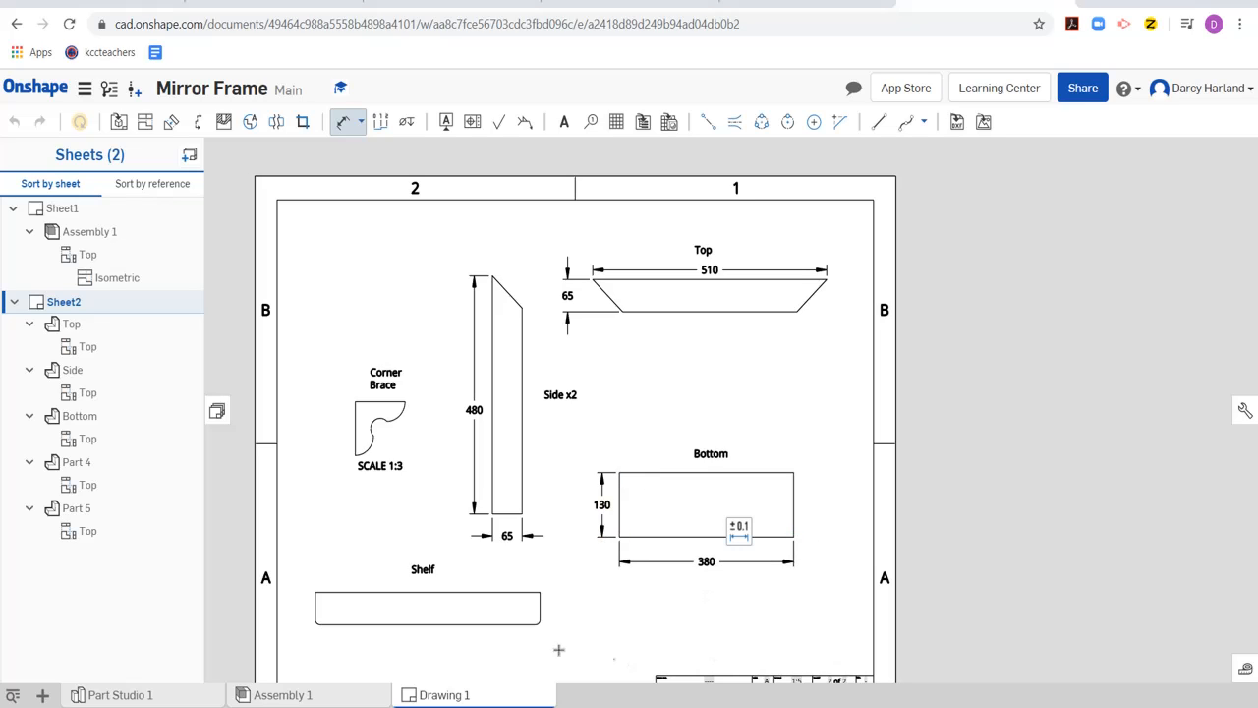
# Step: Dimension the Shelf's full length below its view and its width on the right side
pyautogui.click(315, 608)
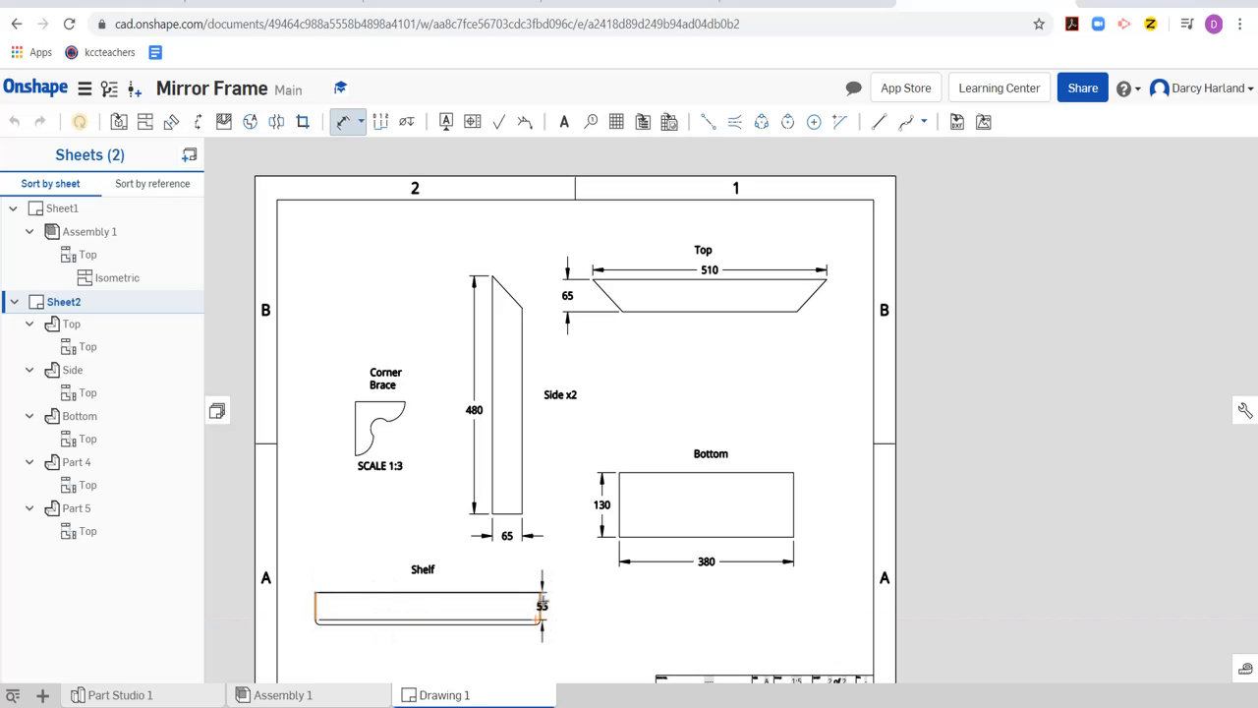
pyautogui.click(539, 605)
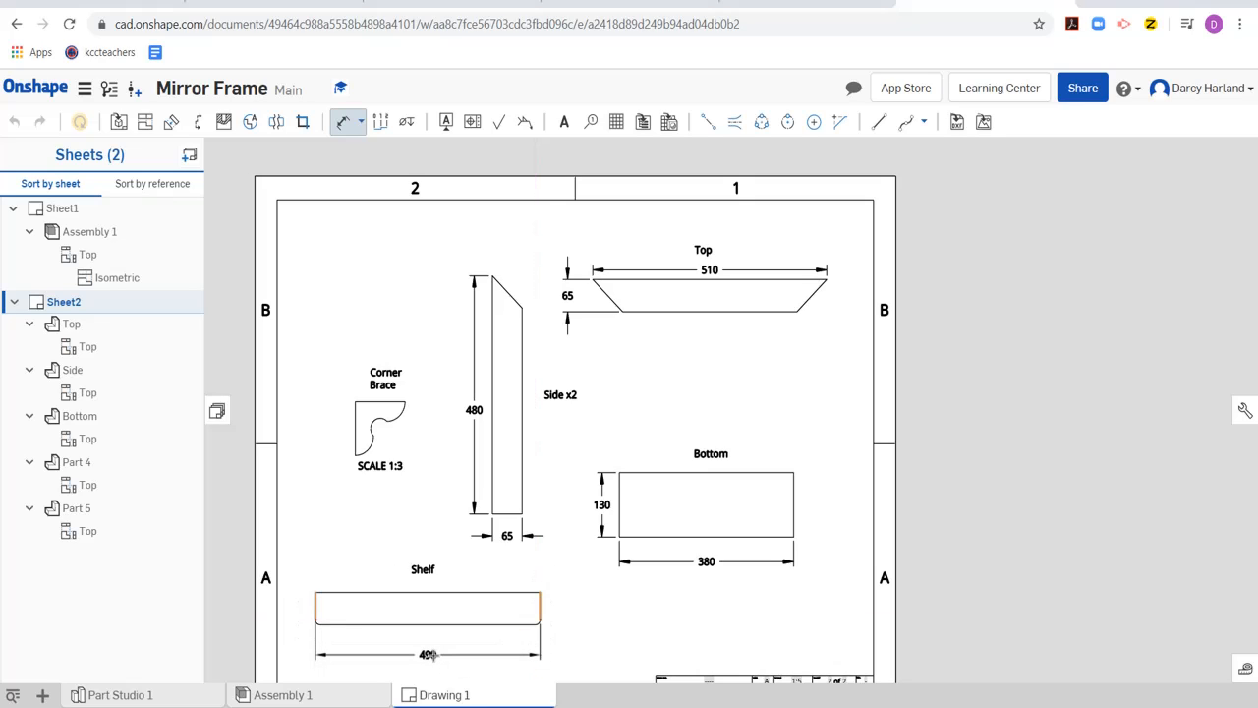
pyautogui.click(428, 654)
pyautogui.click(531, 592)
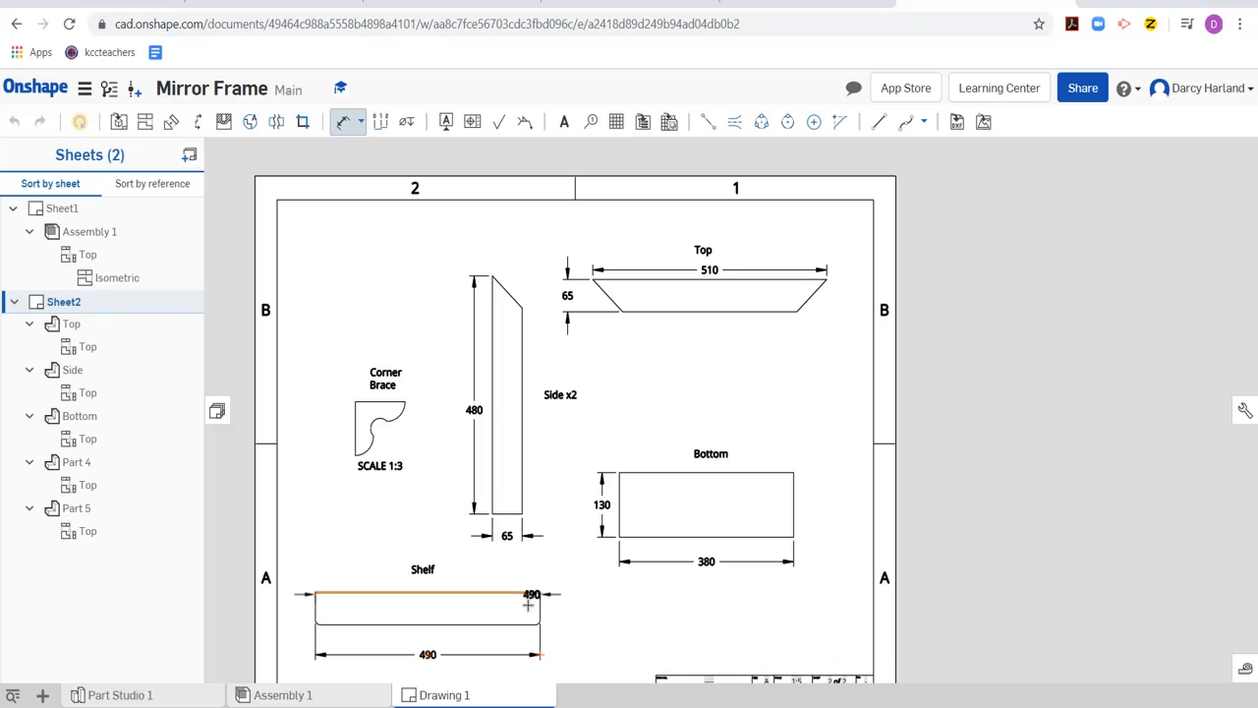
pyautogui.click(524, 623)
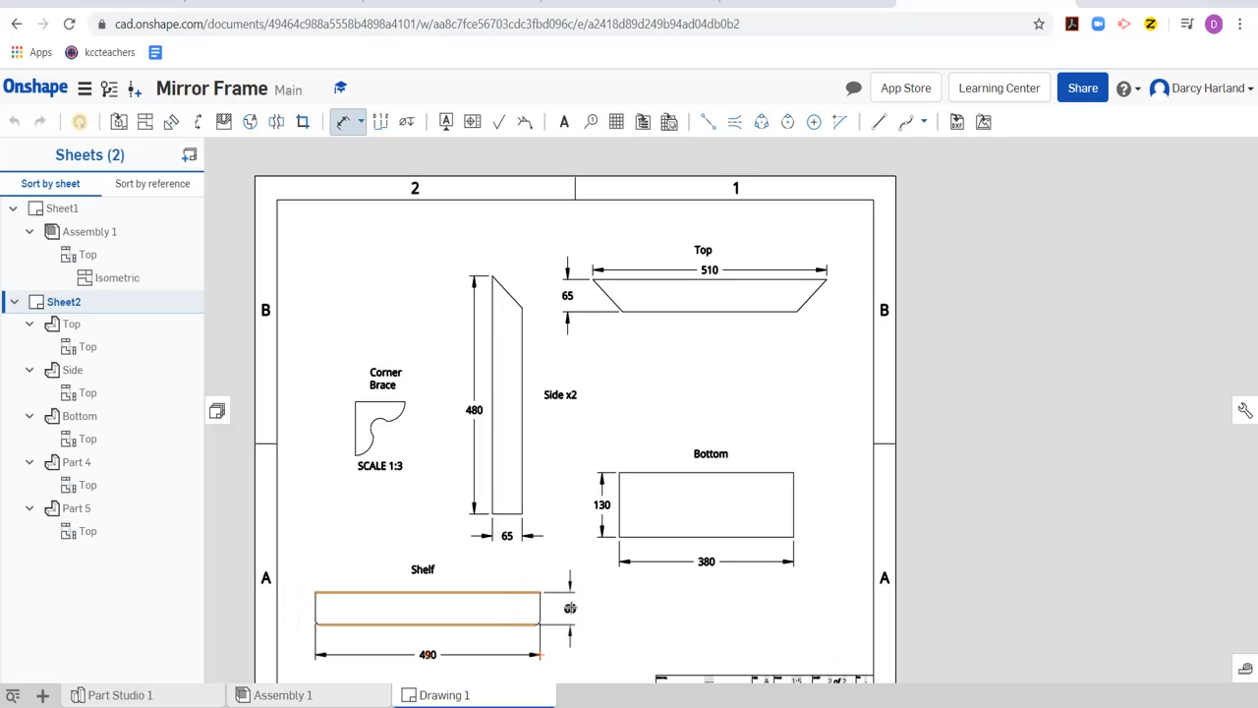
pyautogui.click(570, 607)
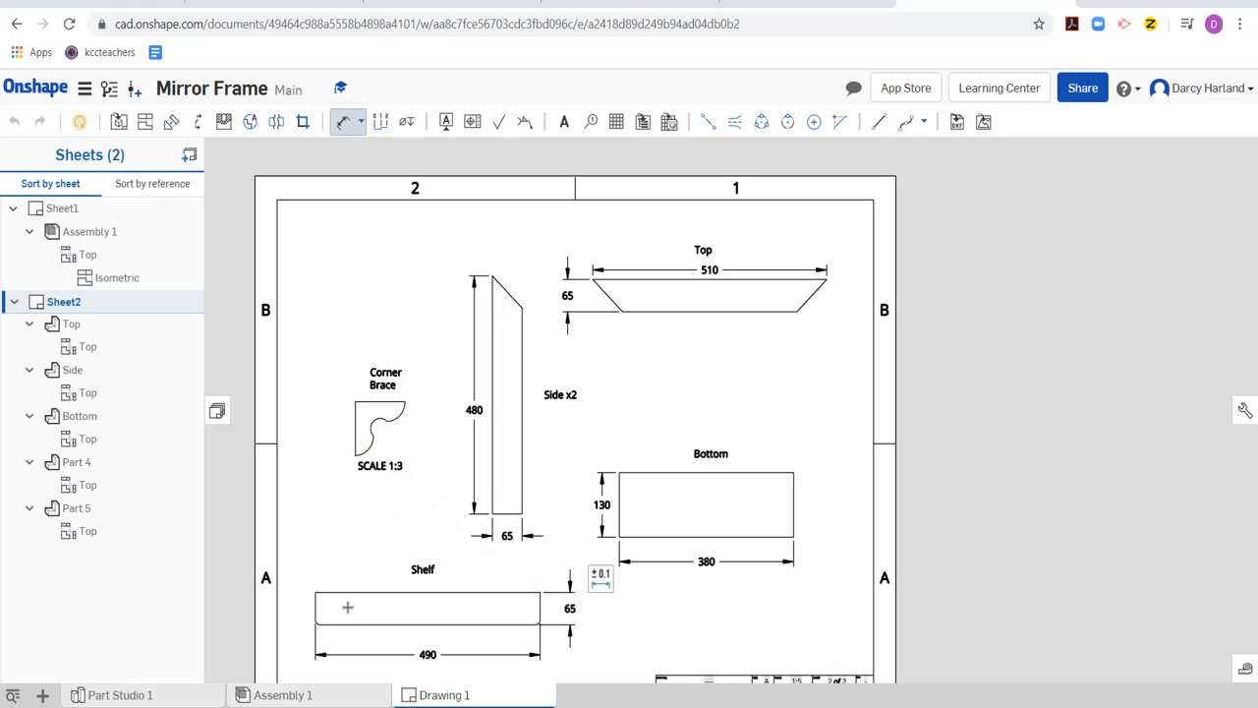
# Step: Add a radius dimension to the Shelf's lower-left rounded corner, placing its text above the part
pyautogui.scroll(3, 334, 636)
pyautogui.scroll(4, 332, 635)
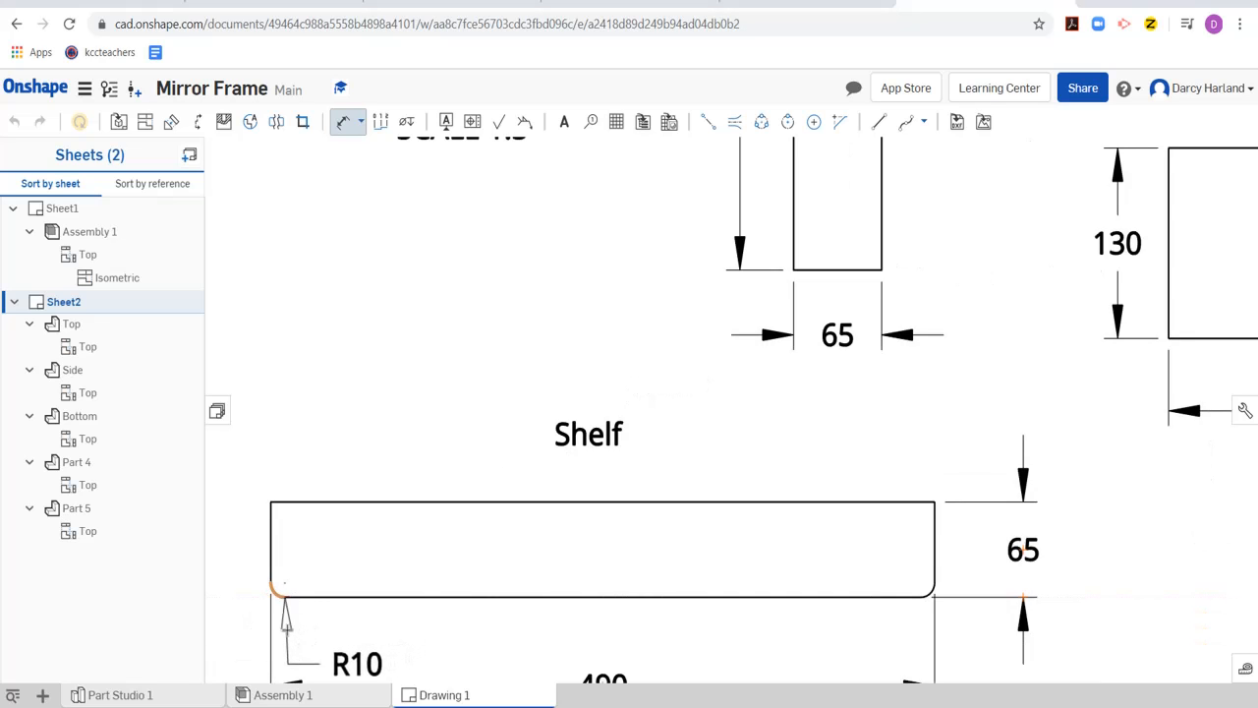
pyautogui.scroll(-4, 286, 629)
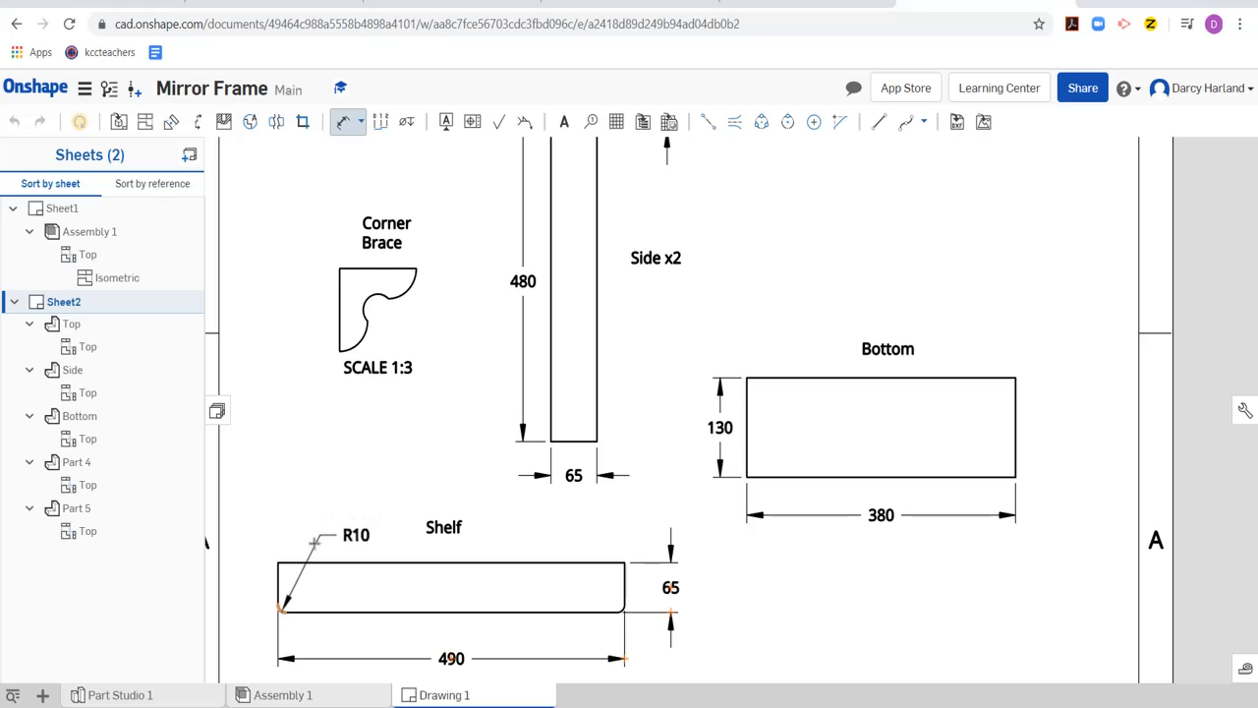
pyautogui.click(316, 539)
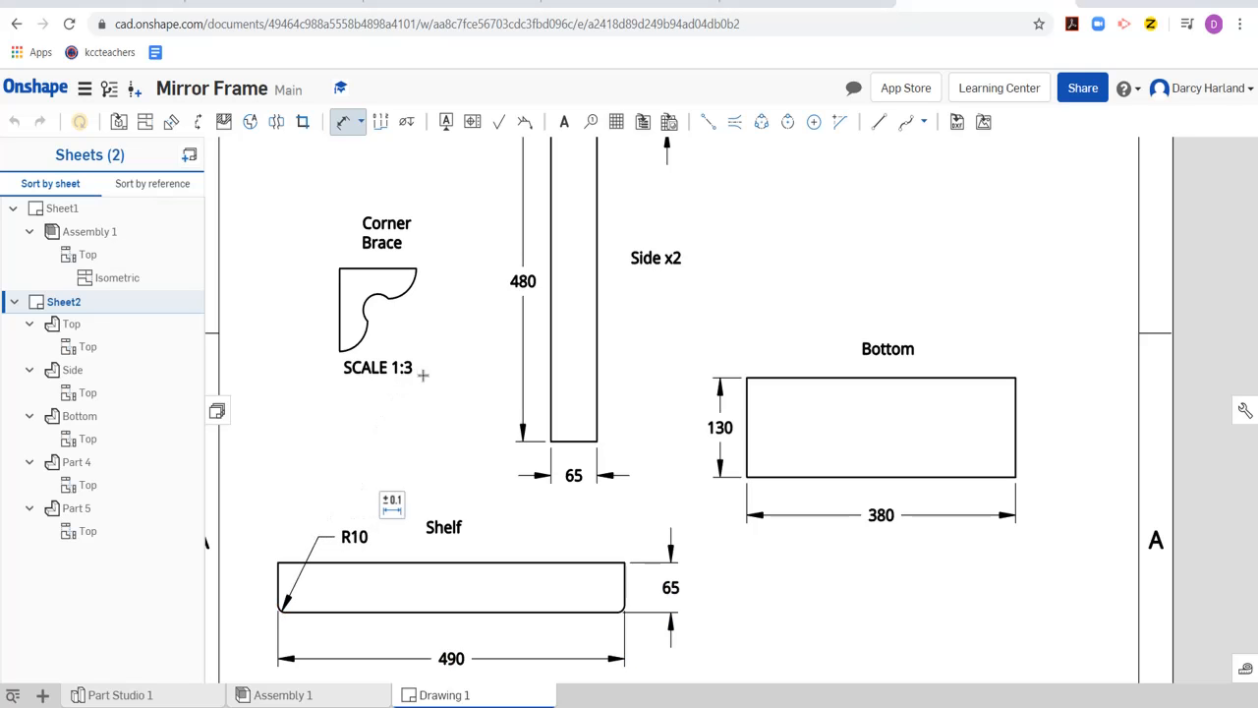
pyautogui.scroll(-3, 897, 324)
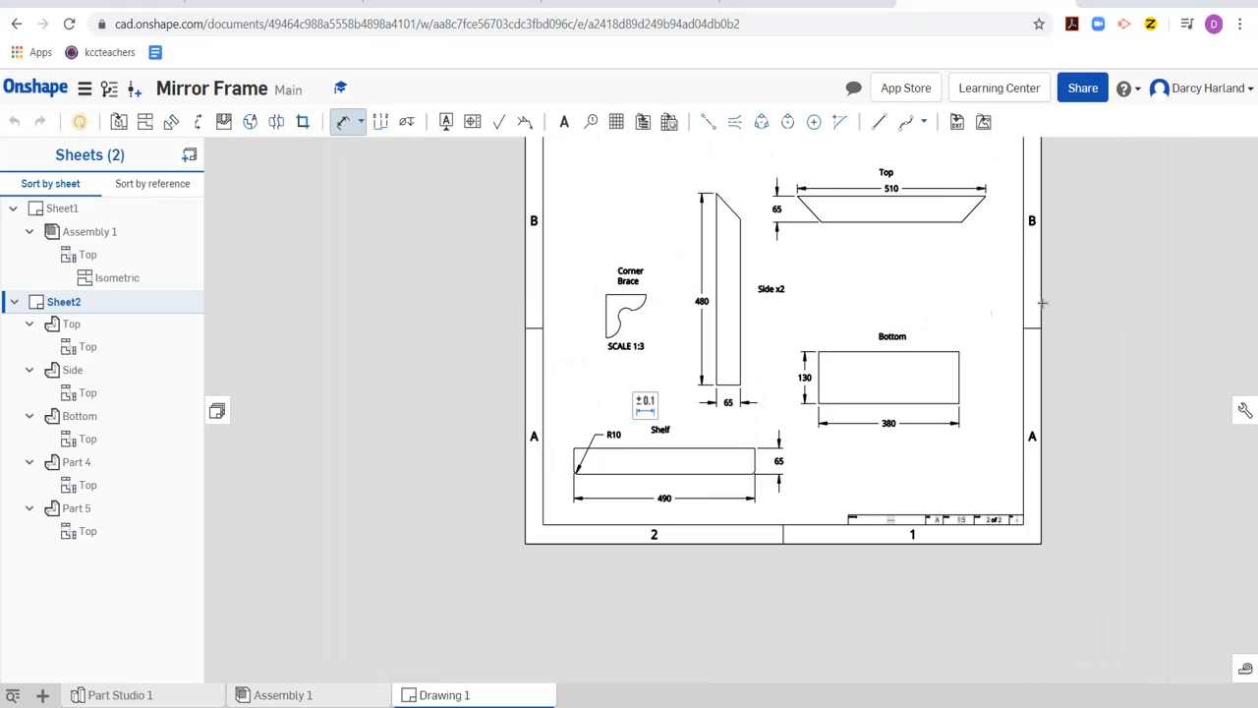
pyautogui.scroll(3, 753, 255)
pyautogui.scroll(-2, 752, 256)
pyautogui.scroll(-2, 685, 174)
pyautogui.scroll(5, 590, 172)
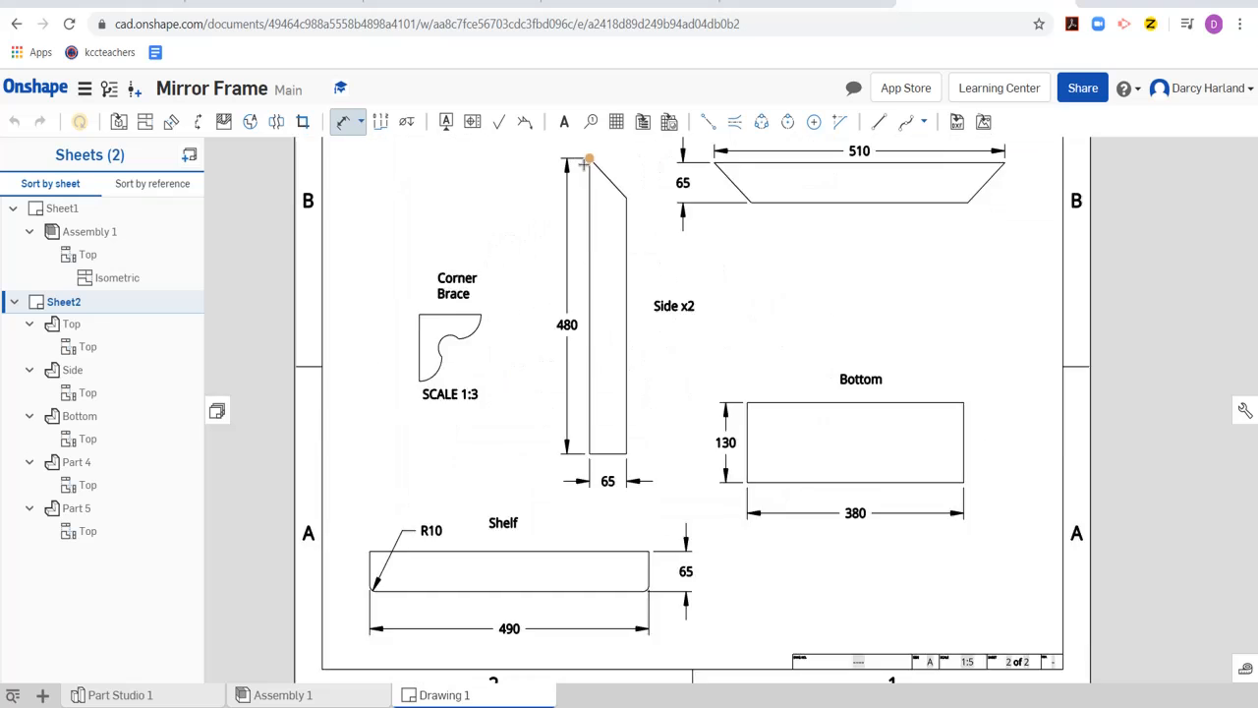
pyautogui.click(542, 217)
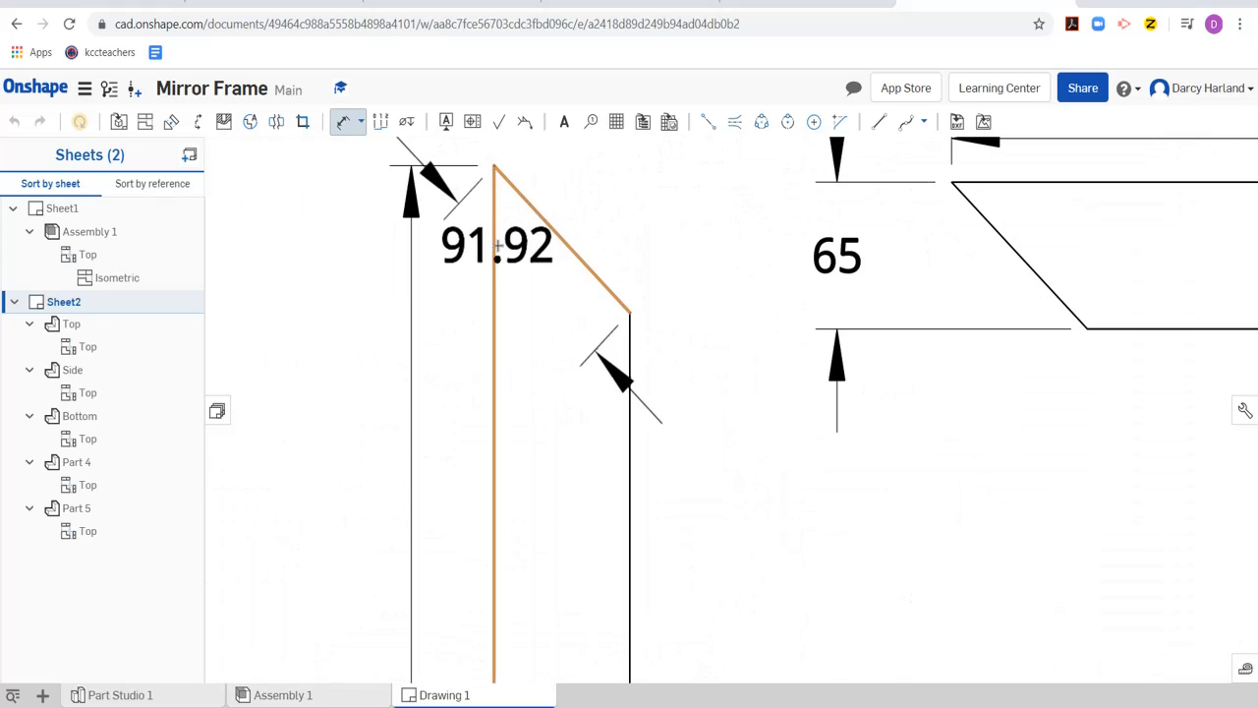
pyautogui.click(494, 246)
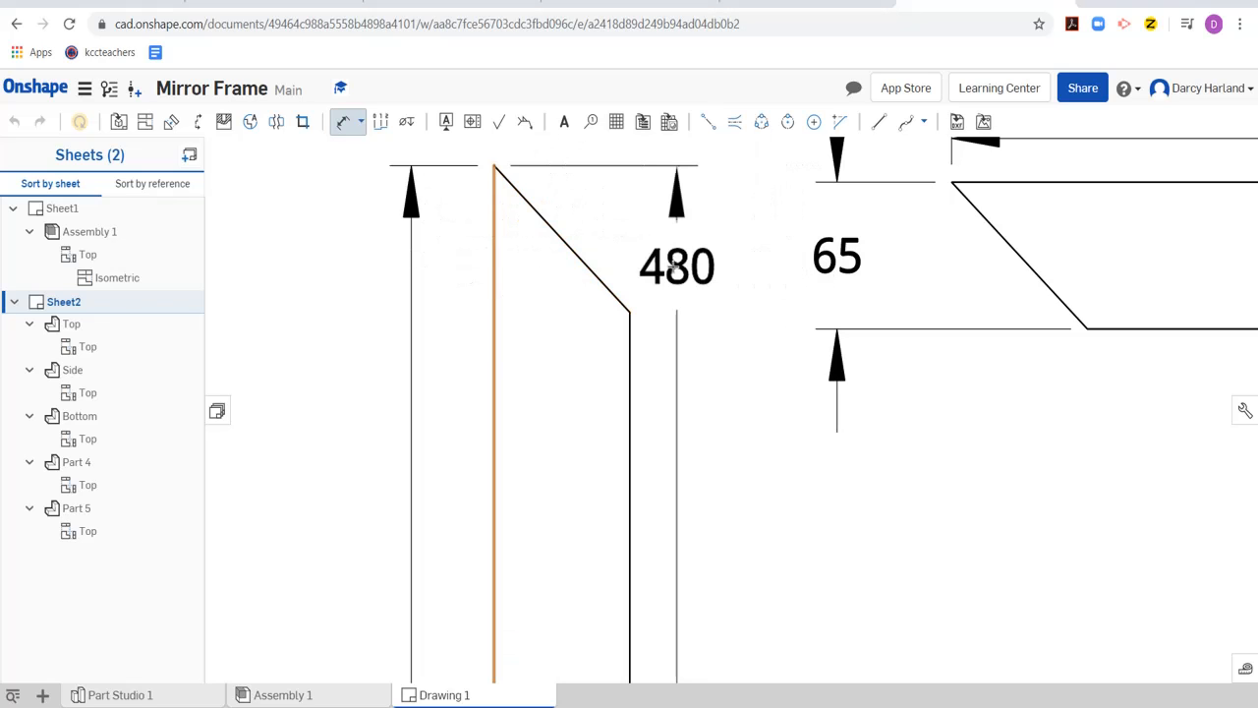
pyautogui.press('Escape')
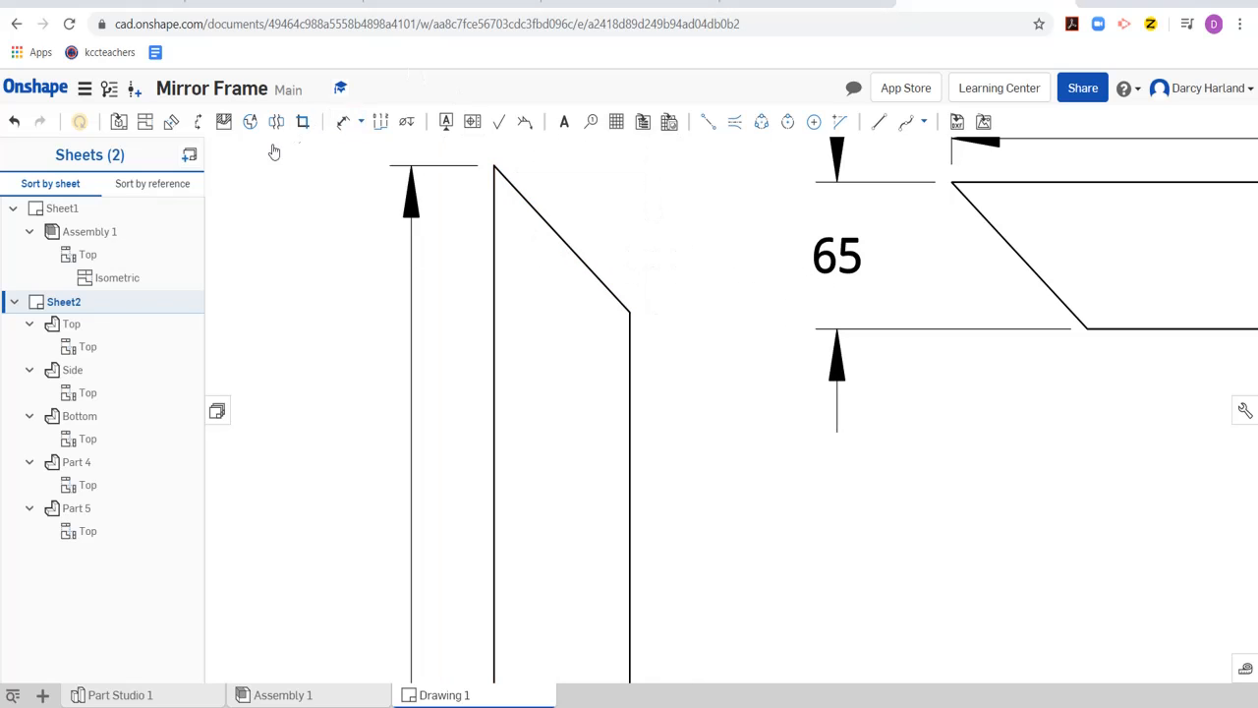
# Step: Add an angle dimension between the Side part's slanted end and its long left edge
pyautogui.click(341, 124)
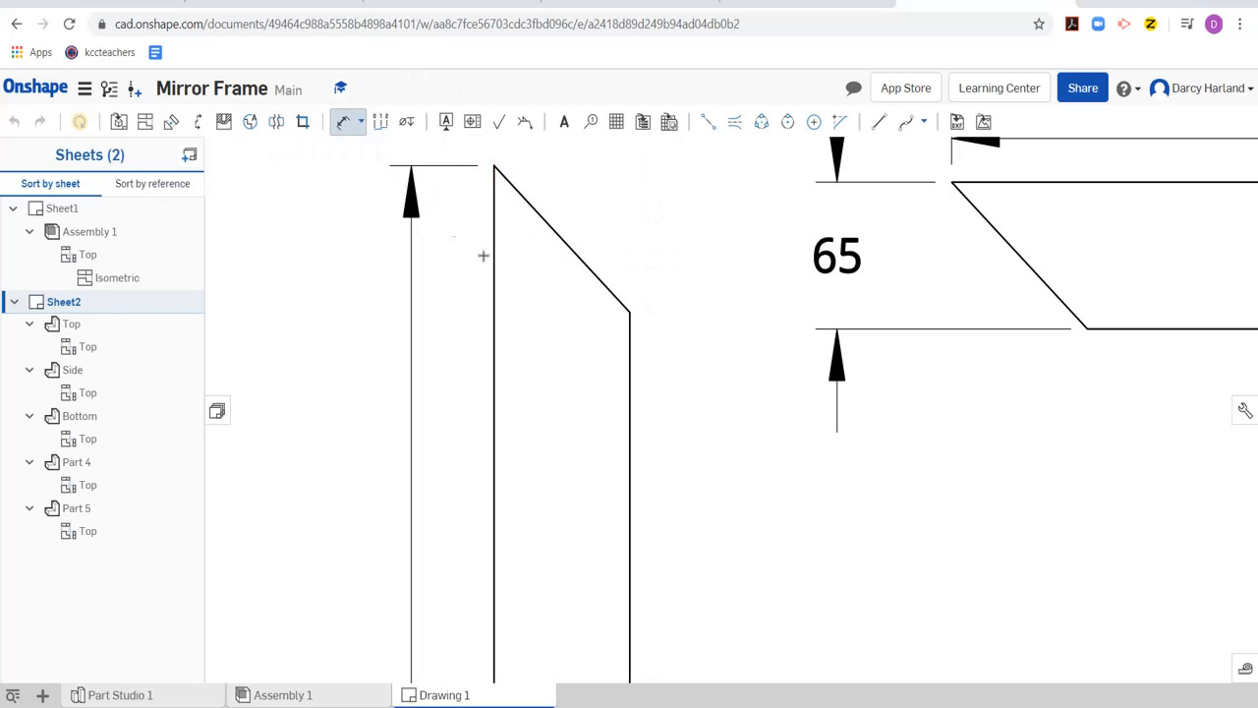
pyautogui.click(555, 231)
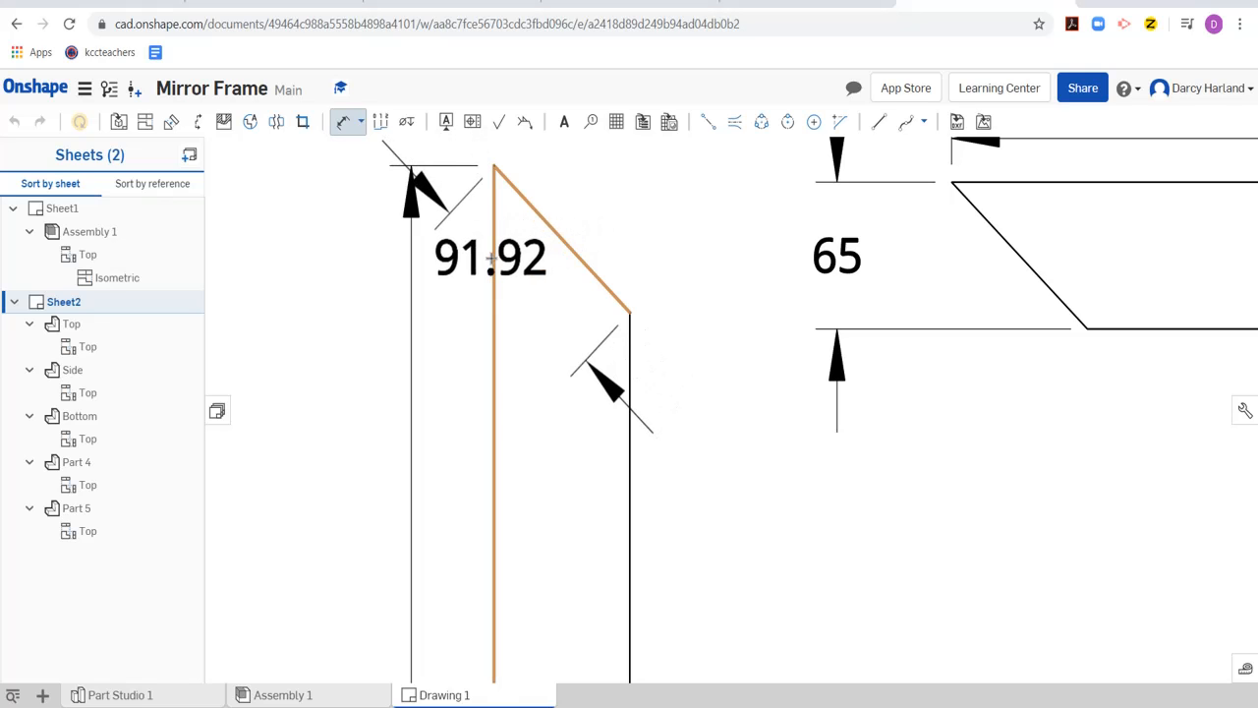
pyautogui.click(493, 258)
pyautogui.click(529, 273)
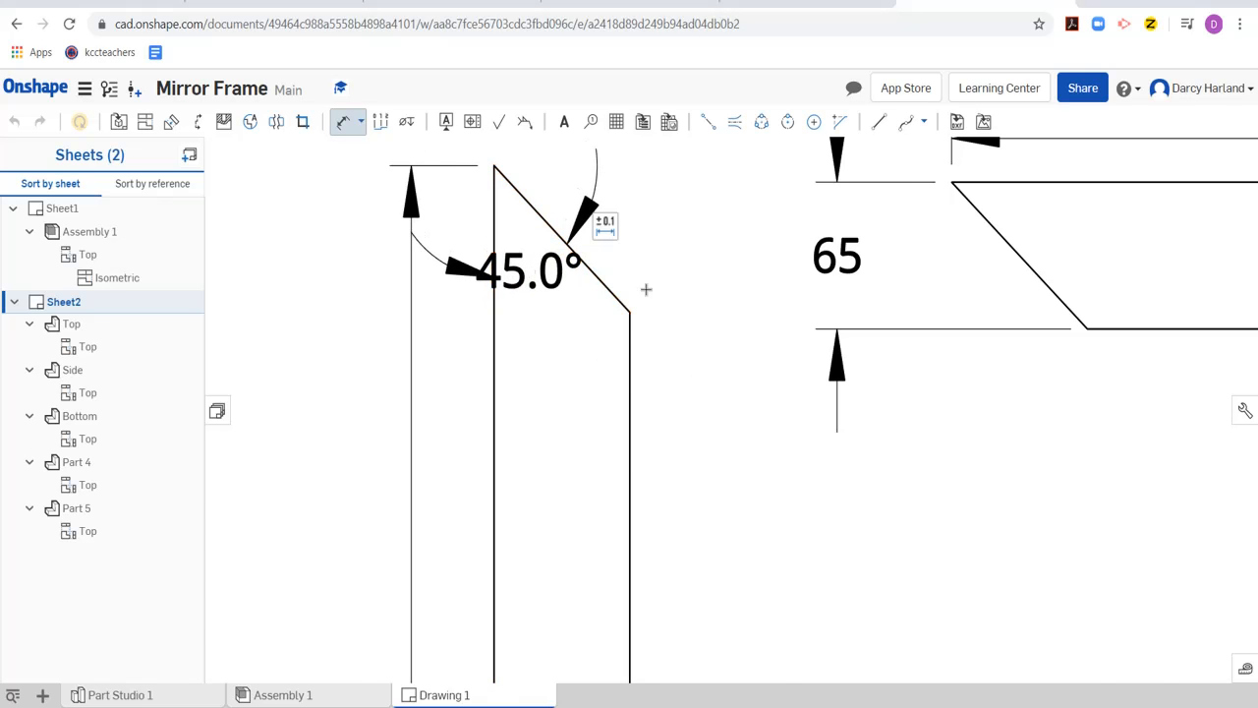
# Step: Add an angle dimension between the Top part's long upper edge and its slanted left end, inside the outline
pyautogui.scroll(-5, 646, 289)
pyautogui.scroll(5, 853, 255)
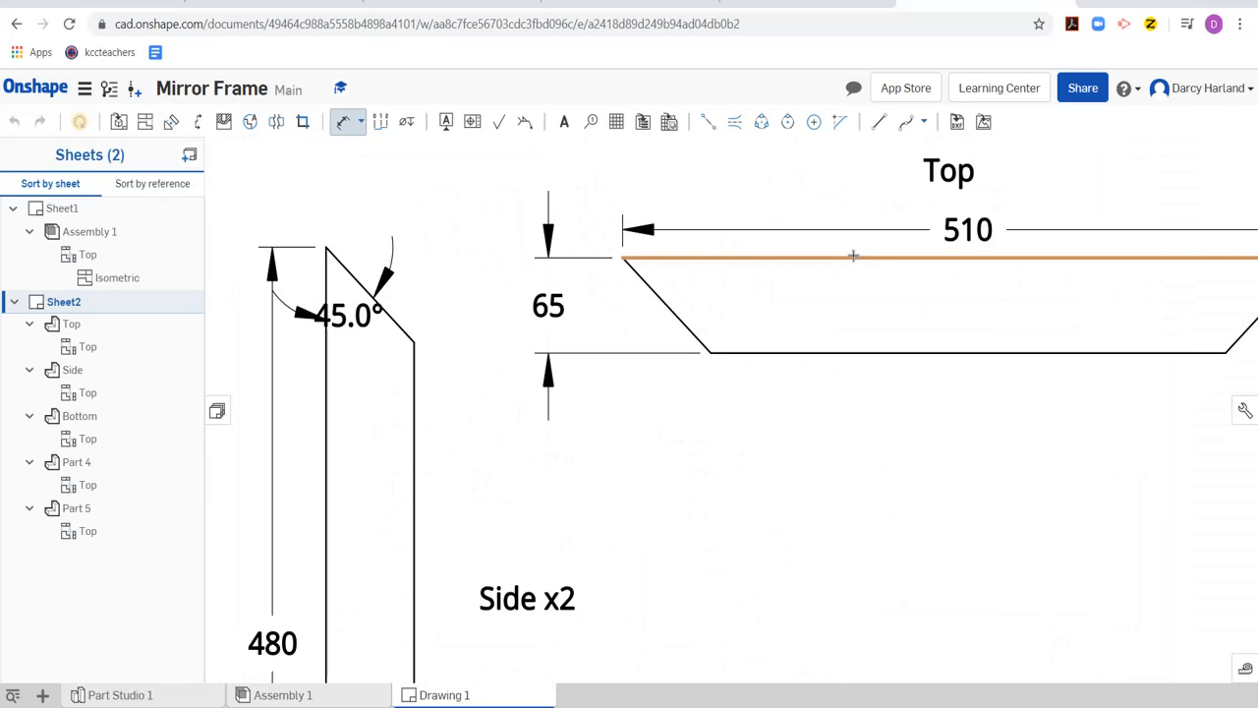
pyautogui.click(702, 259)
pyautogui.click(669, 307)
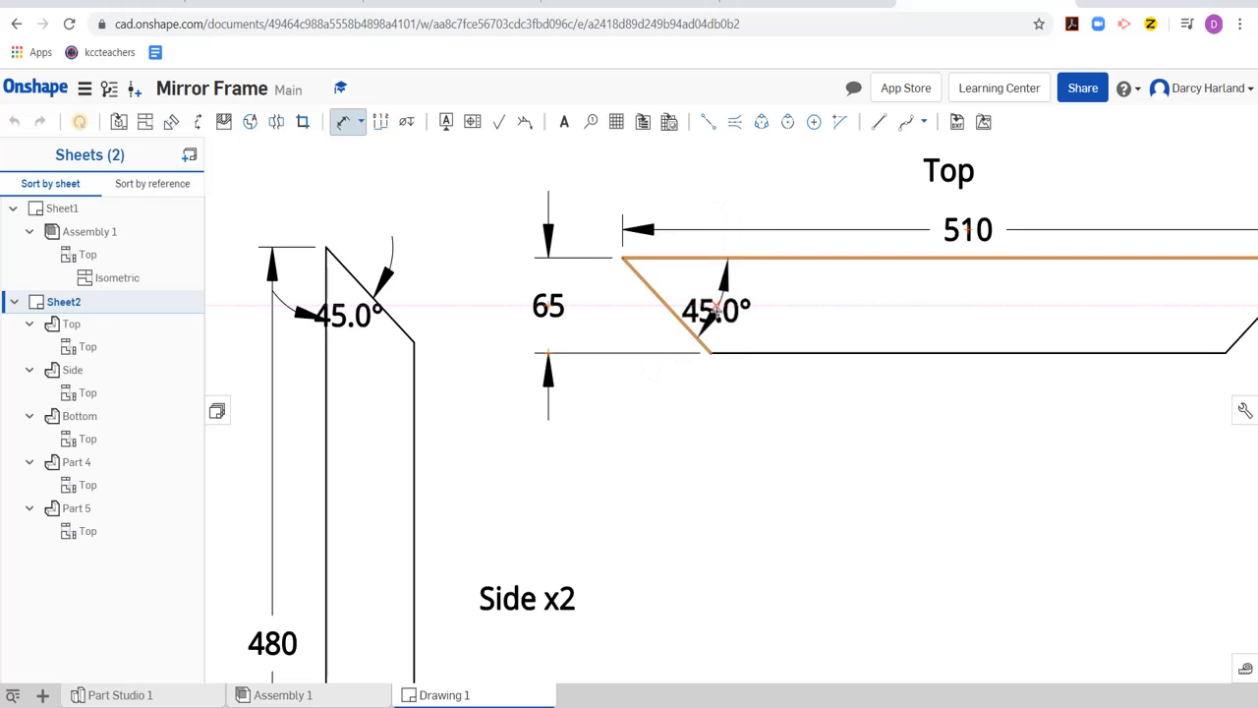
pyautogui.click(718, 309)
pyautogui.scroll(-5, 938, 441)
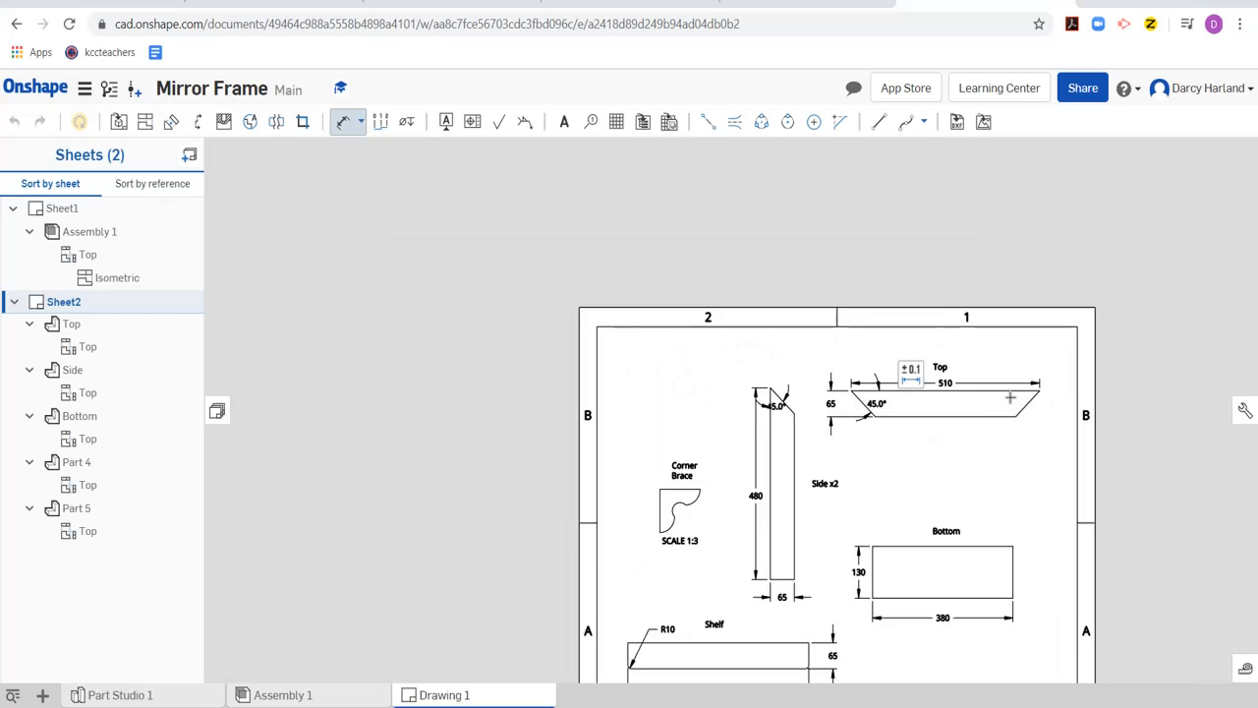
pyautogui.scroll(3, 1014, 397)
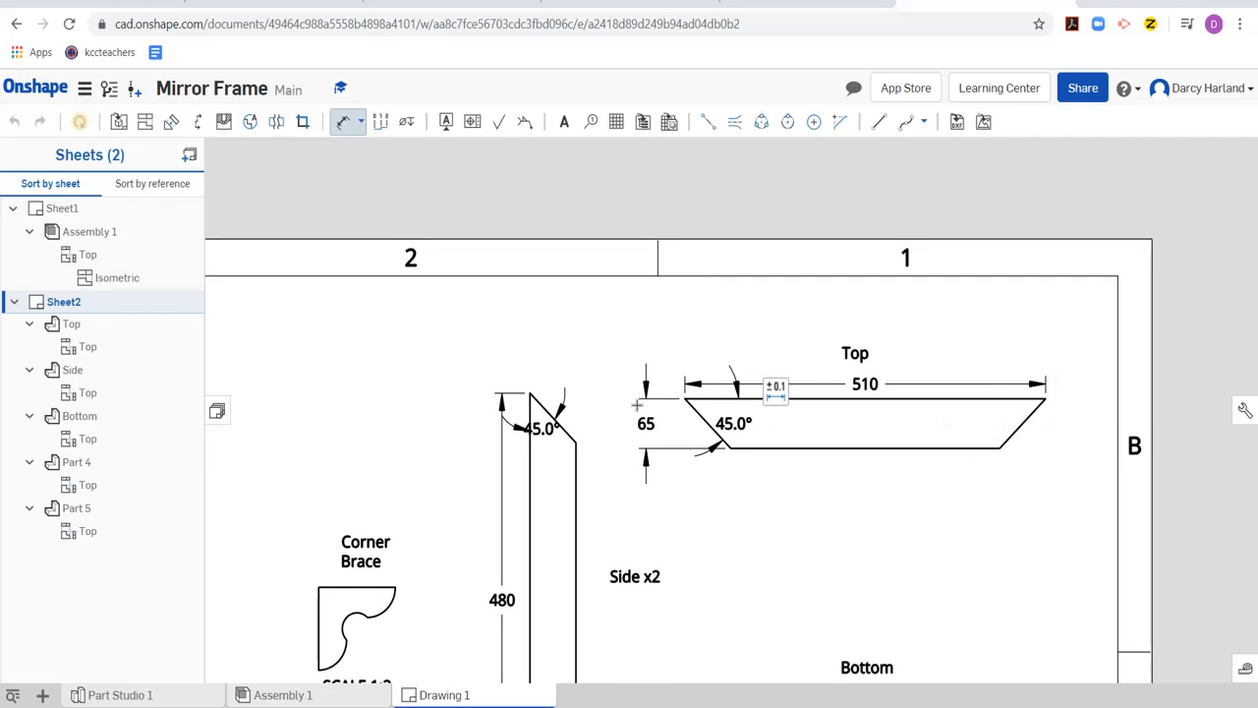
pyautogui.press('Escape')
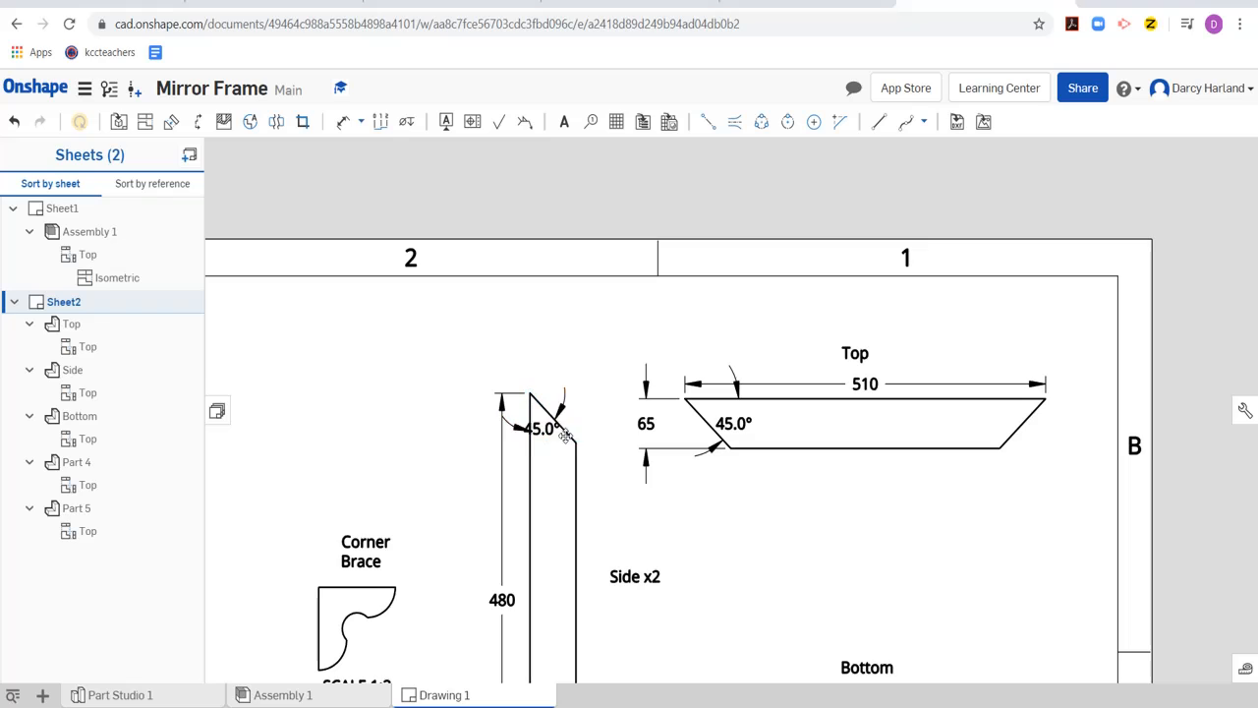
# Step: Reposition the Side part's angle dimension lower, with its text below the slanted cut
pyautogui.moveTo(565, 436)
pyautogui.mouseDown()
pyautogui.moveTo(561, 483)
pyautogui.moveTo(551, 451)
pyautogui.mouseUp()
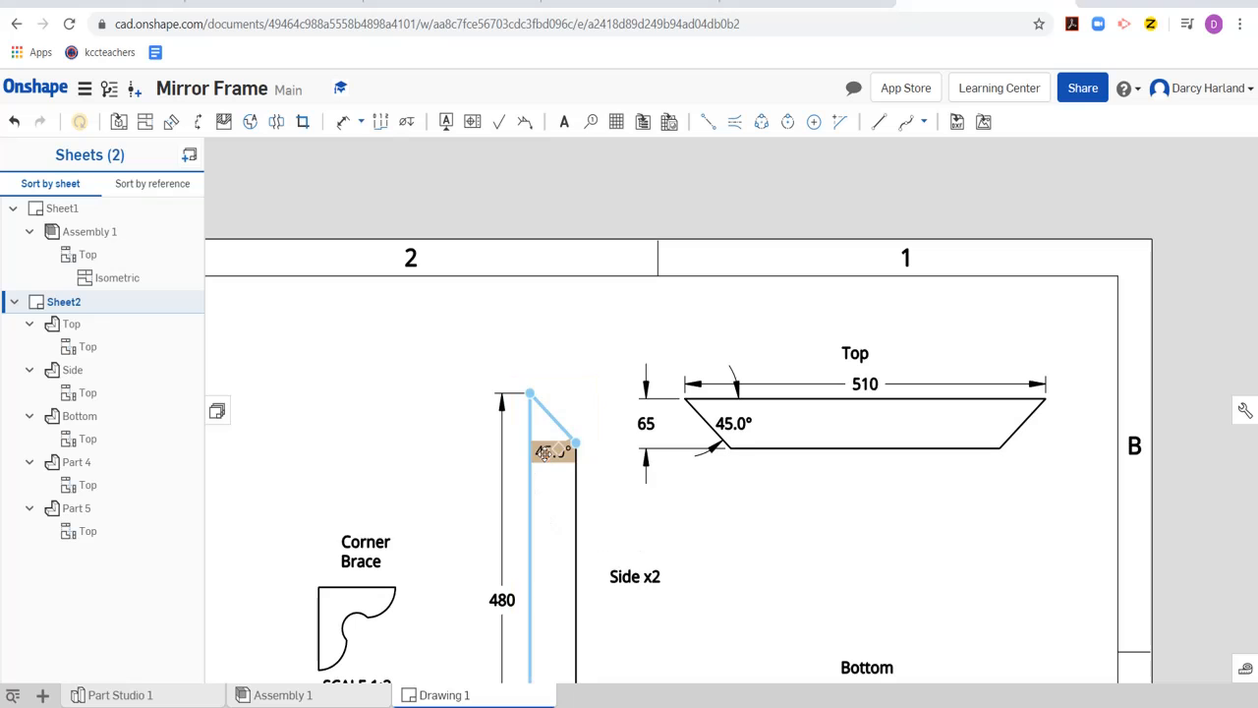
pyautogui.scroll(-3, 399, 536)
pyautogui.scroll(5, 397, 539)
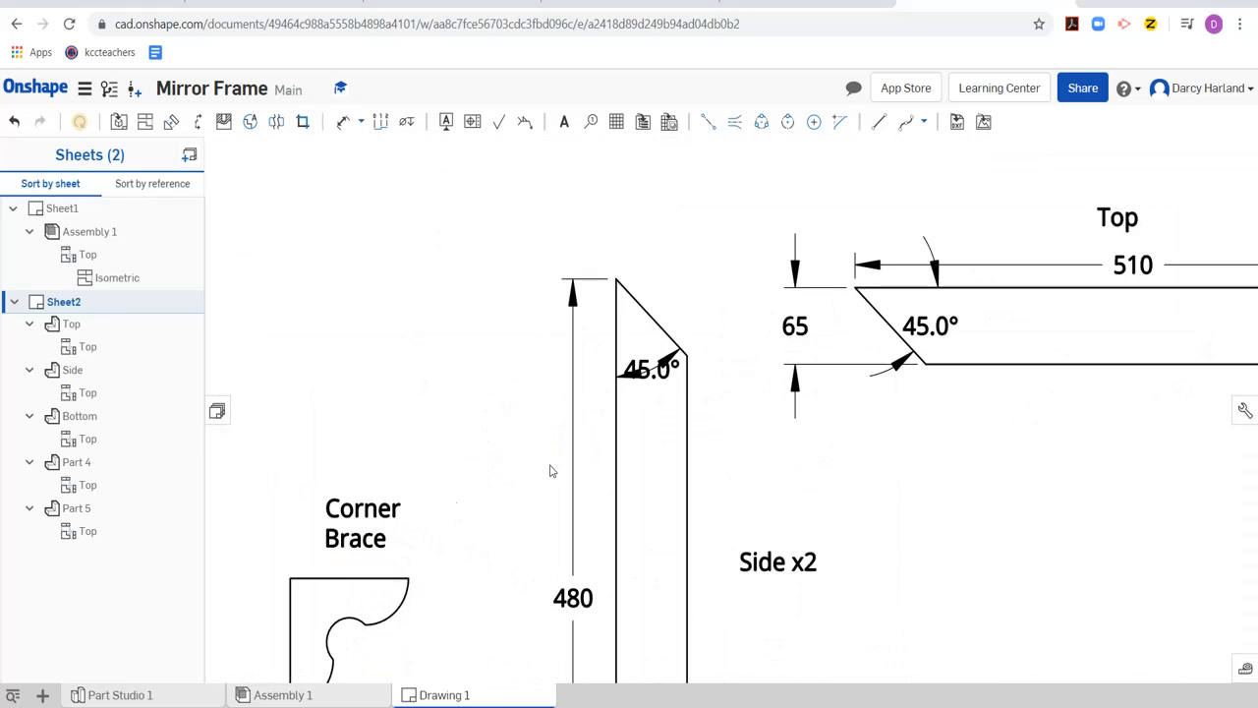
pyautogui.moveTo(662, 390); pyautogui.dragTo(665, 403)
pyautogui.scroll(-2, 453, 505)
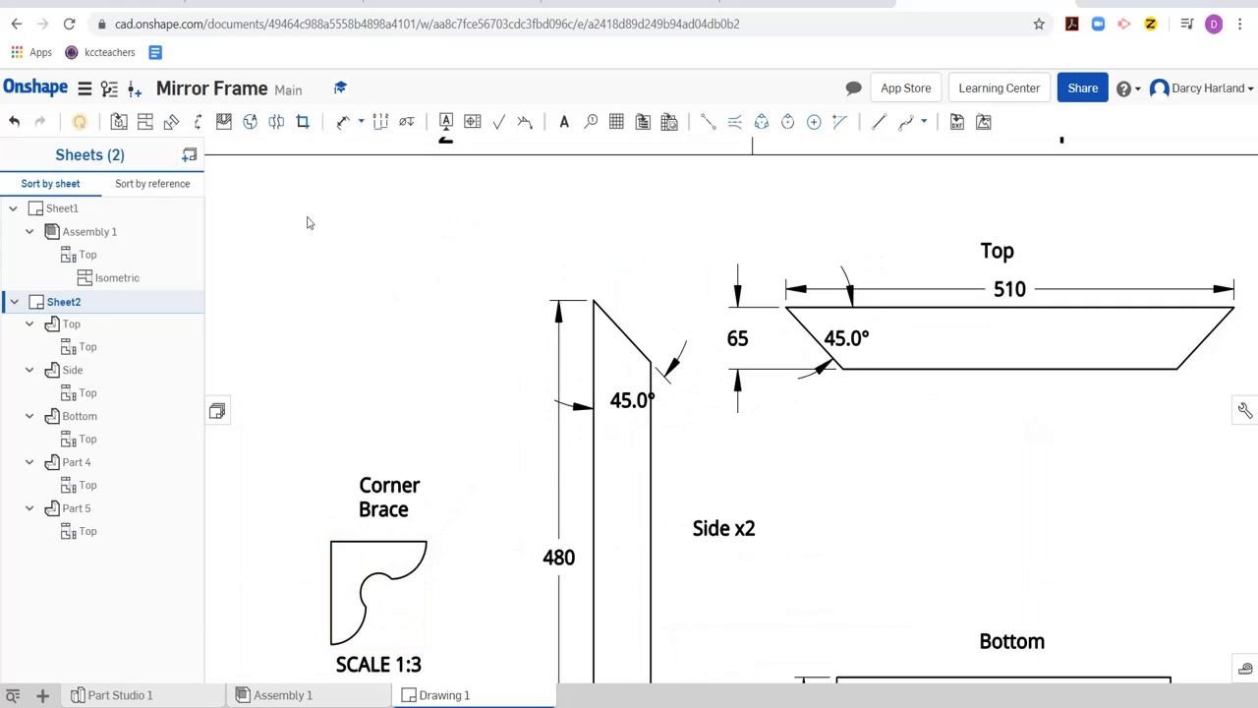
# Step: Dimension the Corner Brace's overall width above its view and its overall height on the left side
pyautogui.scroll(-3, 315, 295)
pyautogui.scroll(4, 285, 498)
pyautogui.click(343, 121)
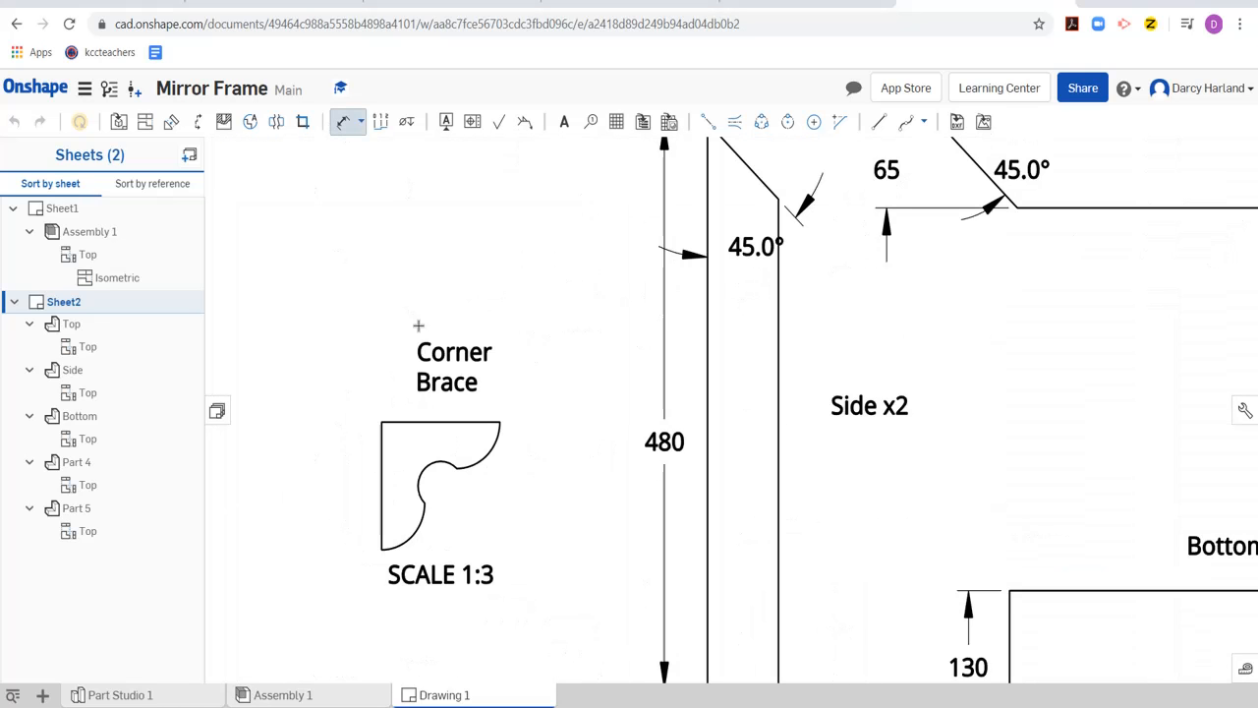
pyautogui.click(500, 421)
pyautogui.click(447, 274)
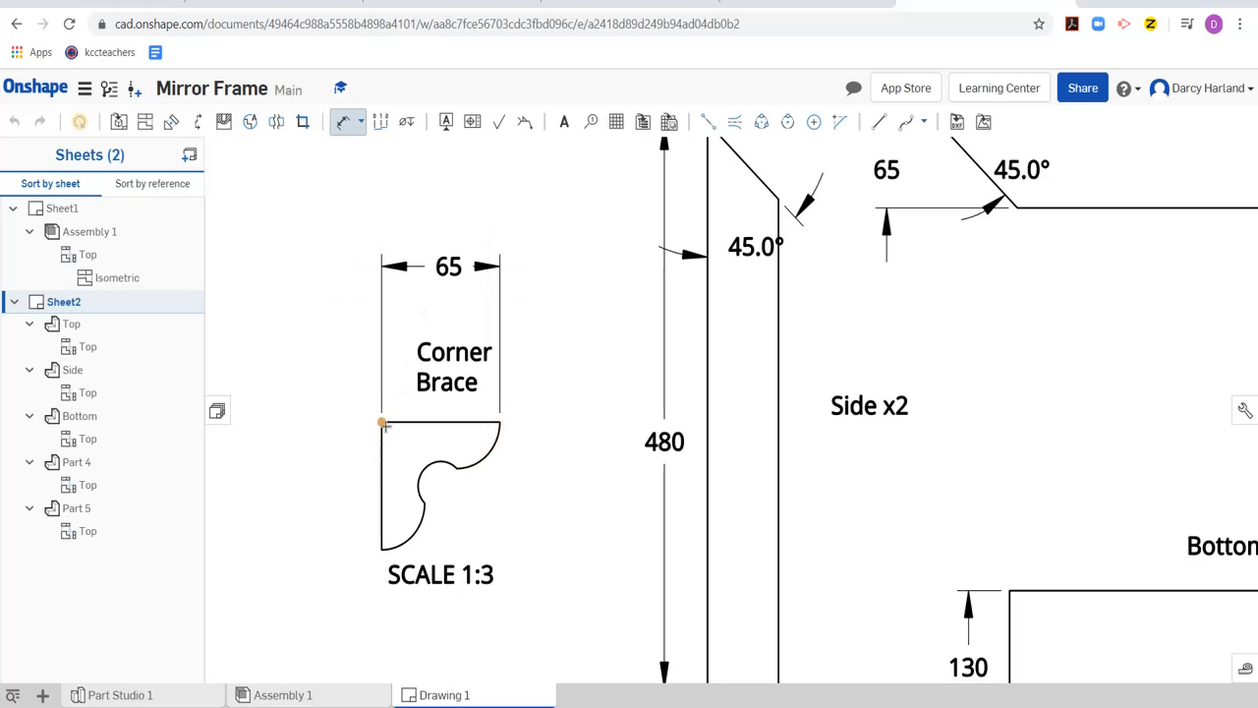
pyautogui.click(378, 546)
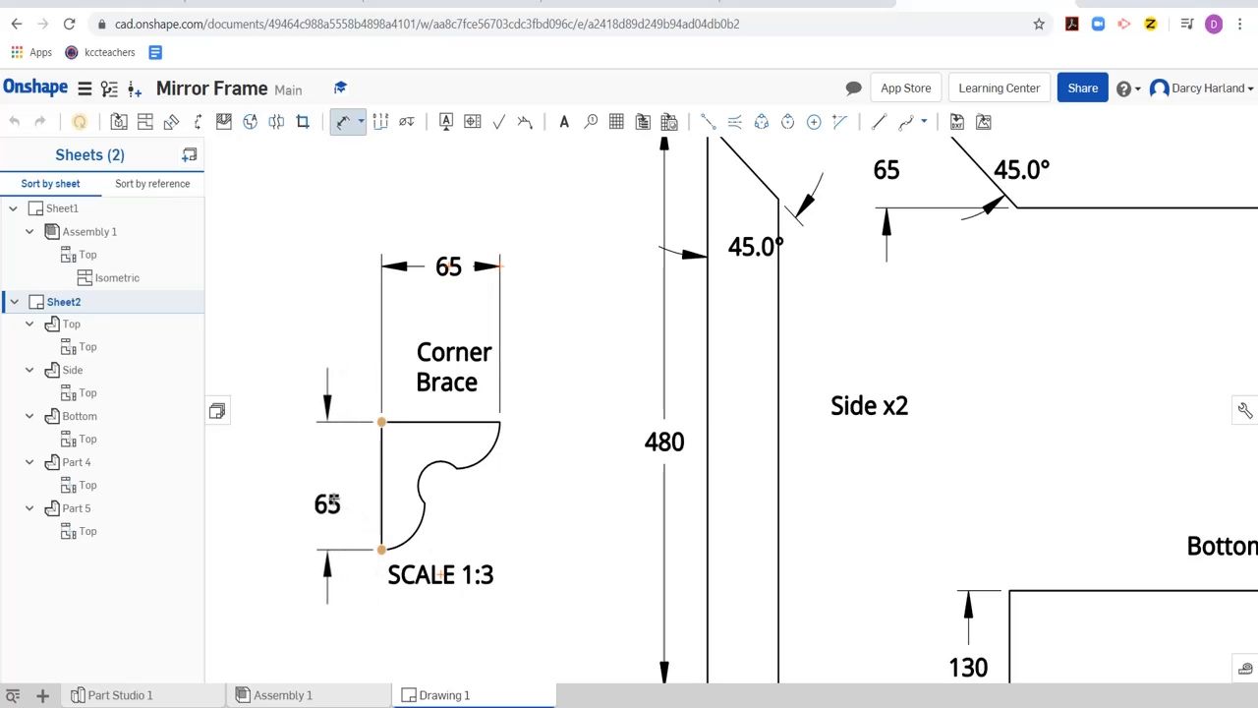
pyautogui.click(342, 486)
# Step: Move the Corner Brace view up and to the left, and place its name note to the right of the part
pyautogui.moveTo(459, 353); pyautogui.dragTo(409, 301)
pyautogui.moveTo(563, 336); pyautogui.dragTo(552, 388)
# Step: Add radius dimensions to the Corner Brace's upper-right arc and its middle arc, placing them at the lower right and upper left
pyautogui.click(344, 121)
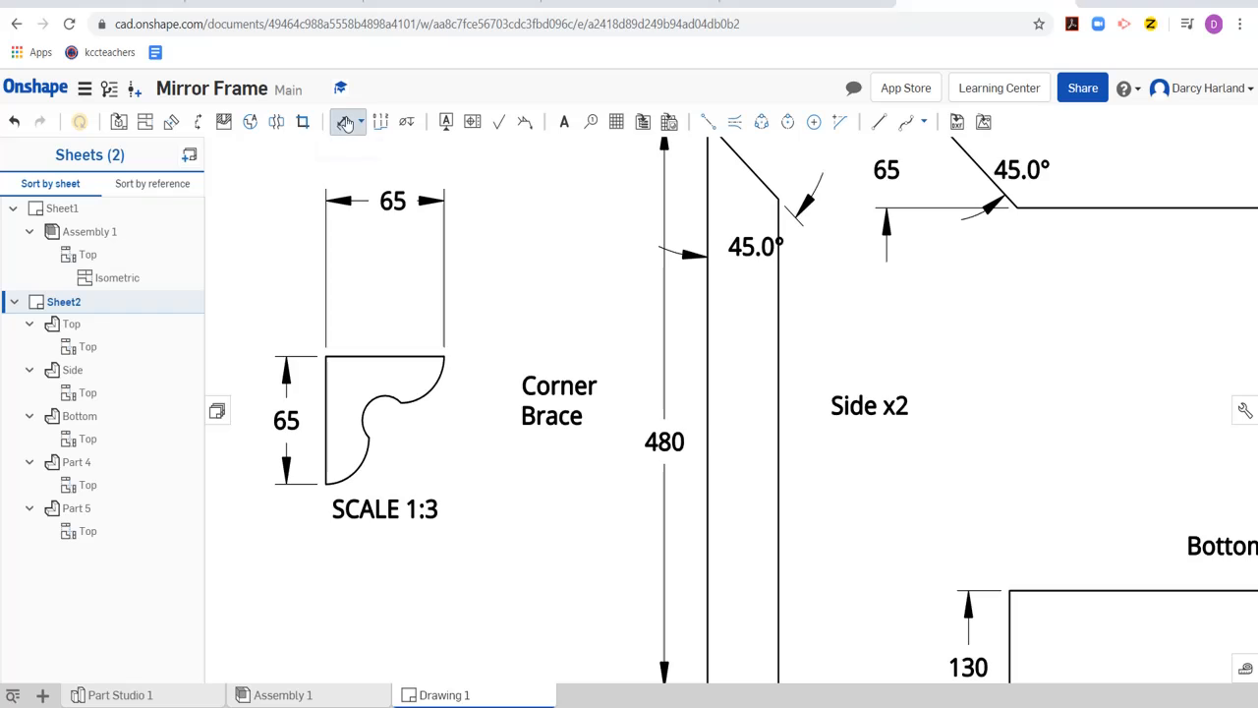
pyautogui.click(434, 386)
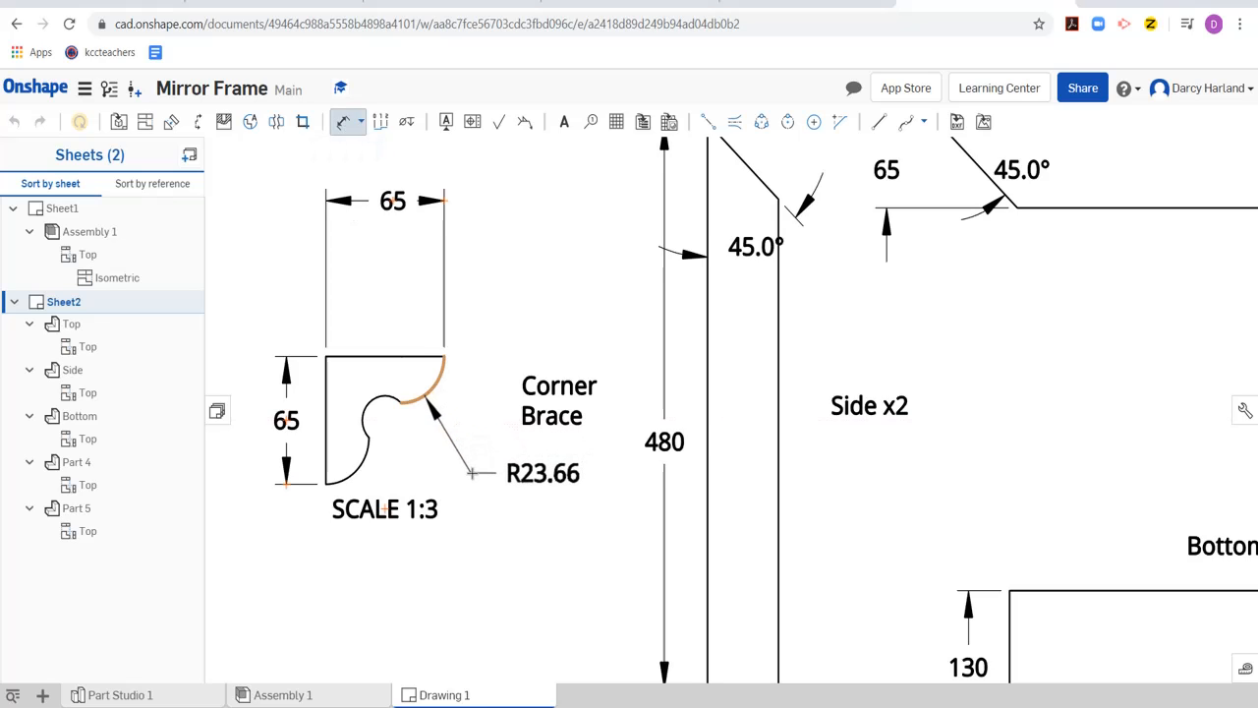
pyautogui.click(588, 475)
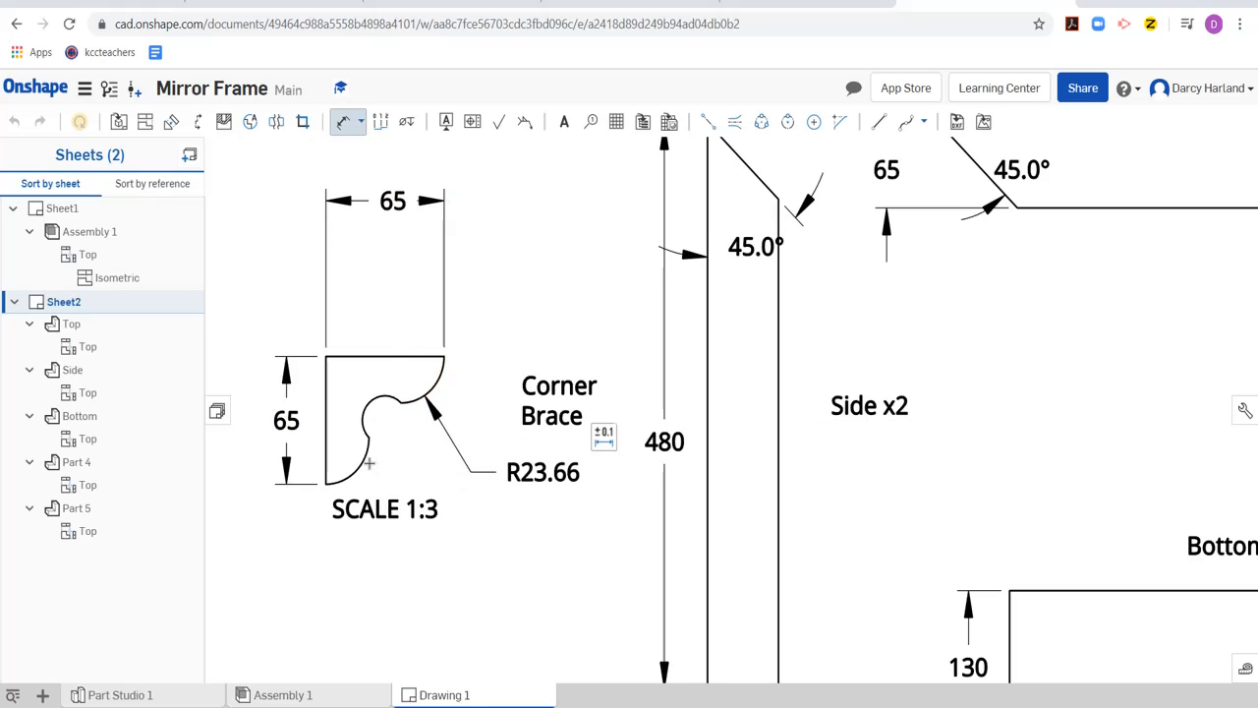
pyautogui.click(375, 408)
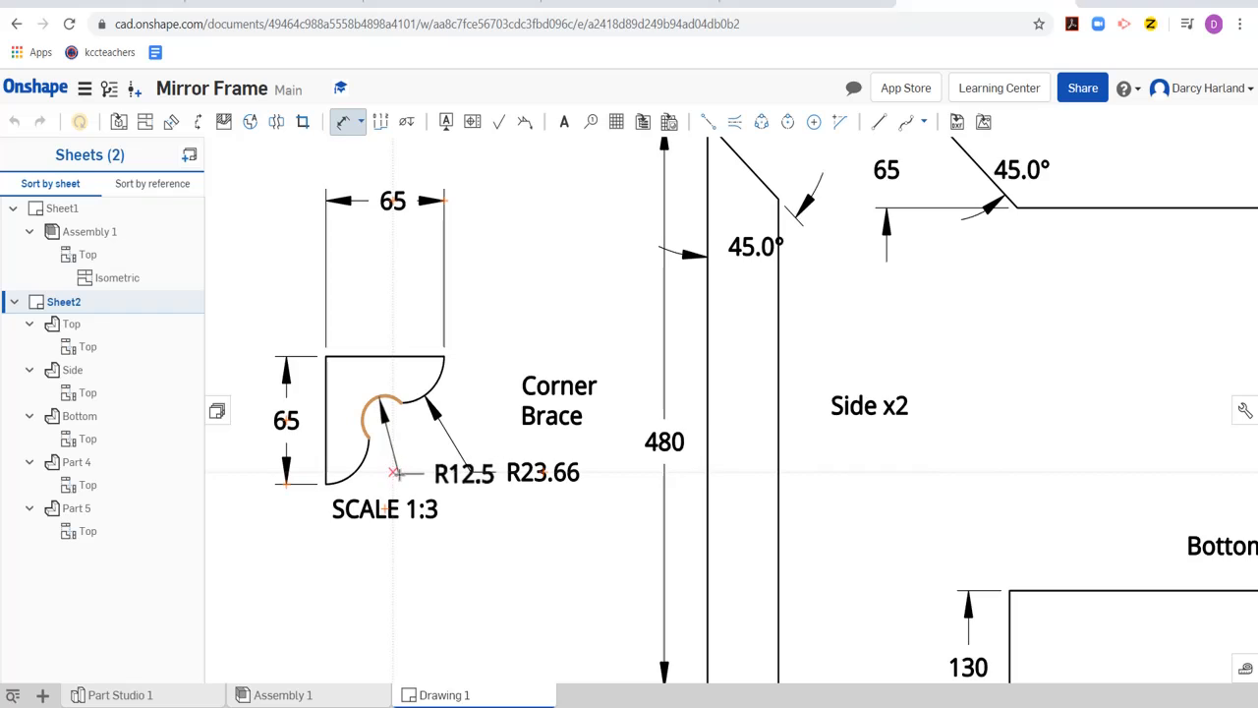
pyautogui.click(315, 312)
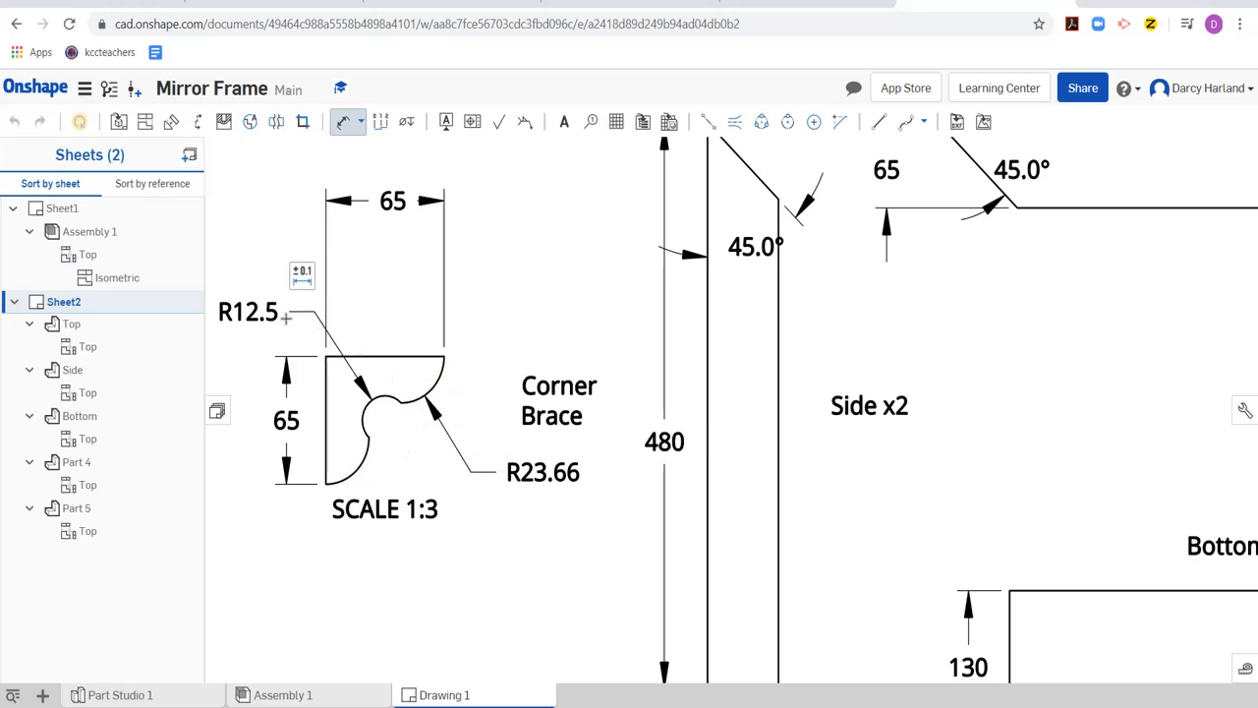
pyautogui.scroll(-6, 641, 371)
pyautogui.scroll(3, 812, 389)
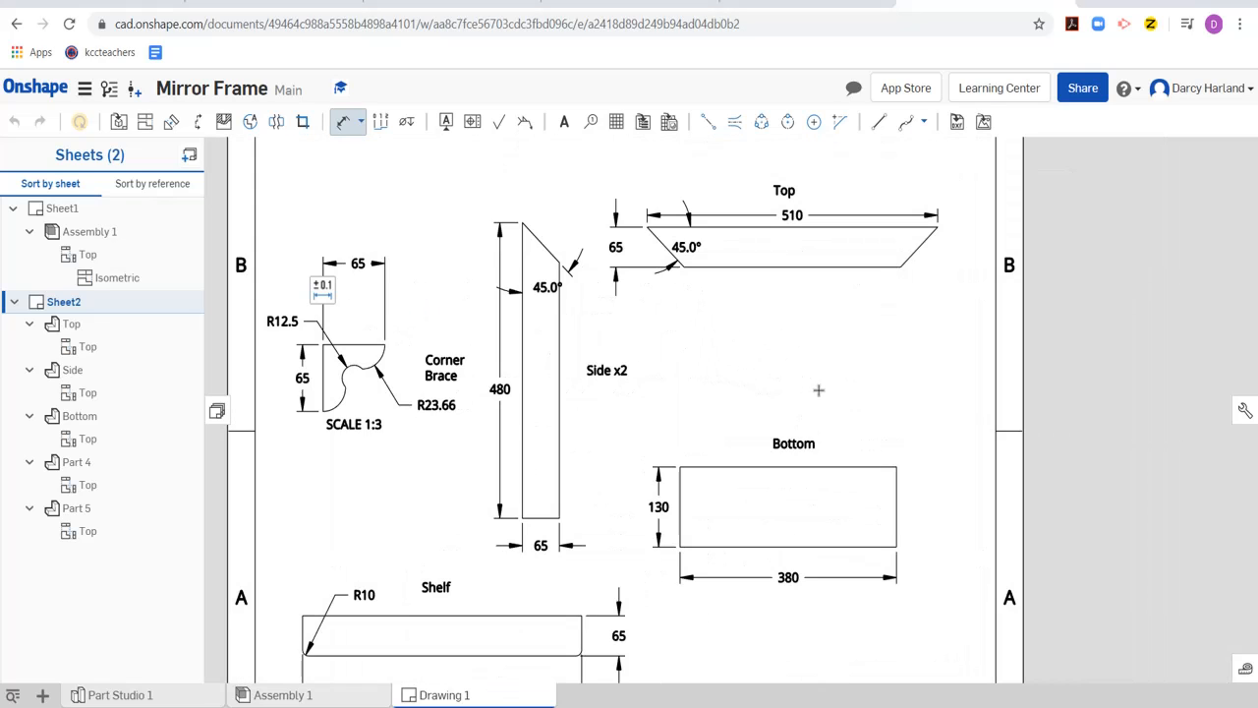
# Step: Move the Side x2 note closer to the Side part's right edge and the Corner Brace note closer to its part
pyautogui.scroll(-1, 837, 393)
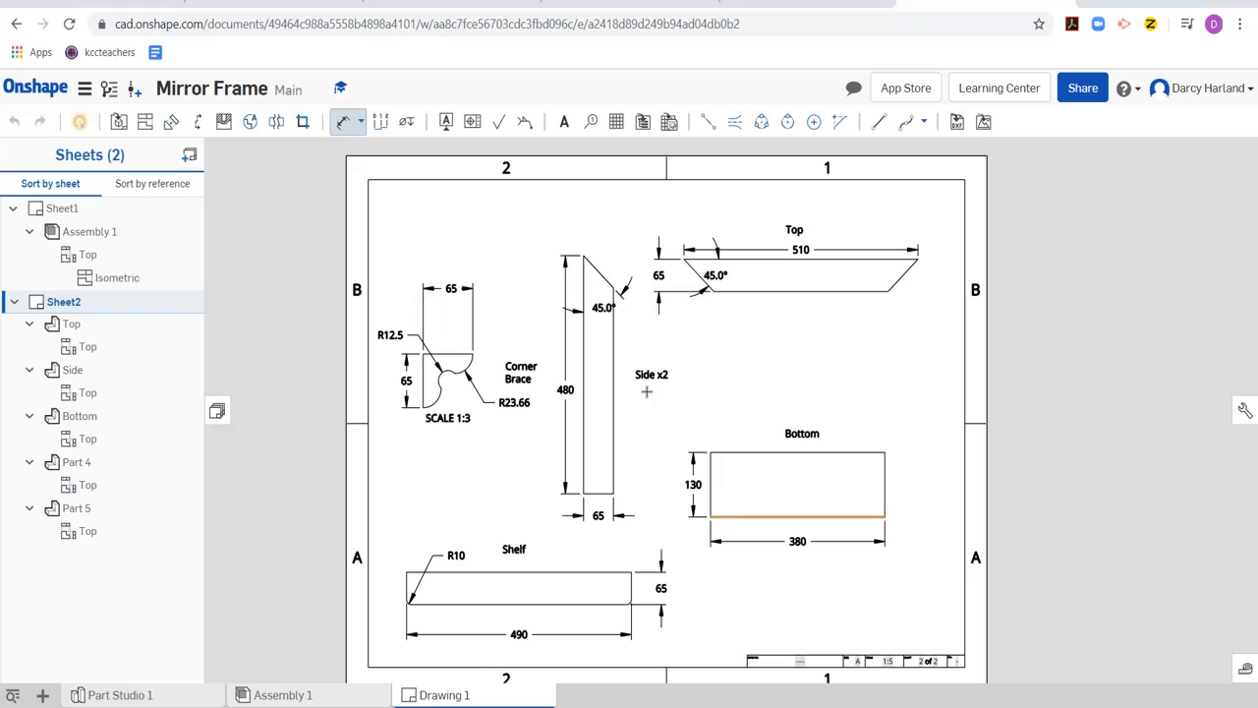
pyautogui.press('Escape')
pyautogui.click(648, 374)
pyautogui.moveTo(647, 378); pyautogui.dragTo(634, 391)
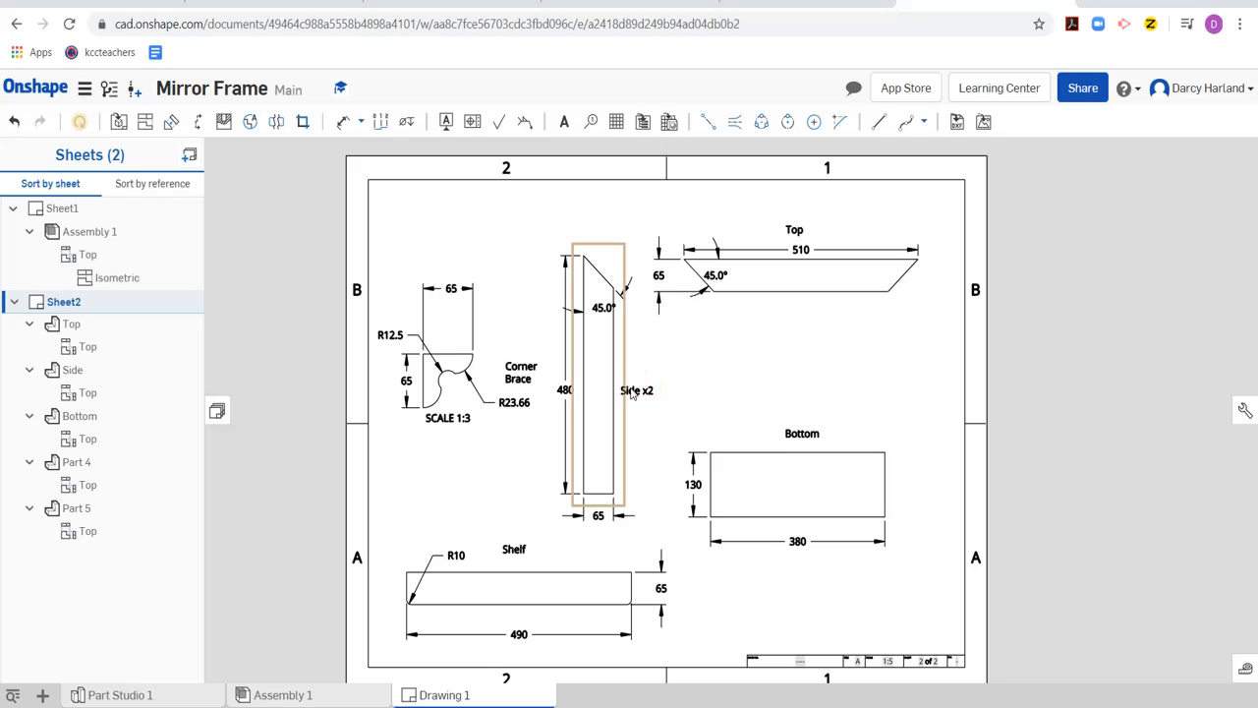
pyautogui.moveTo(519, 372); pyautogui.dragTo(494, 368)
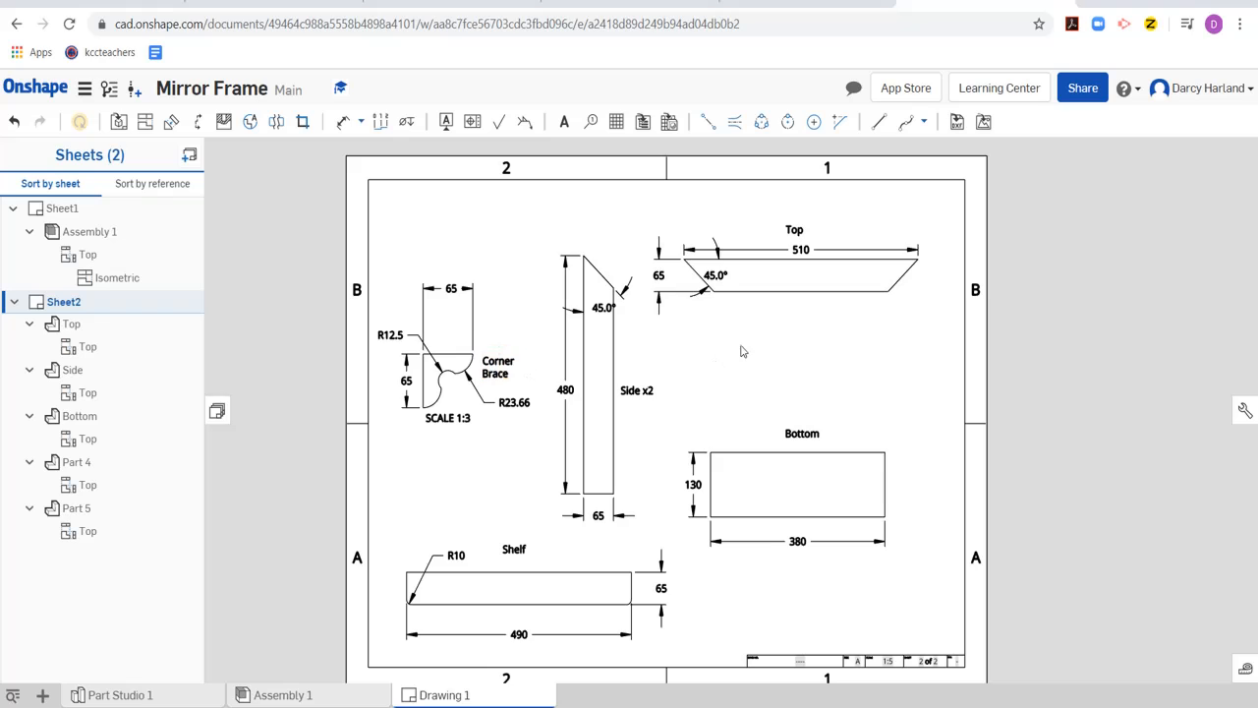
# Step: Shift the Top view and its name note up and to the right, and move the Bottom view to the right
pyautogui.moveTo(815, 277); pyautogui.dragTo(832, 272)
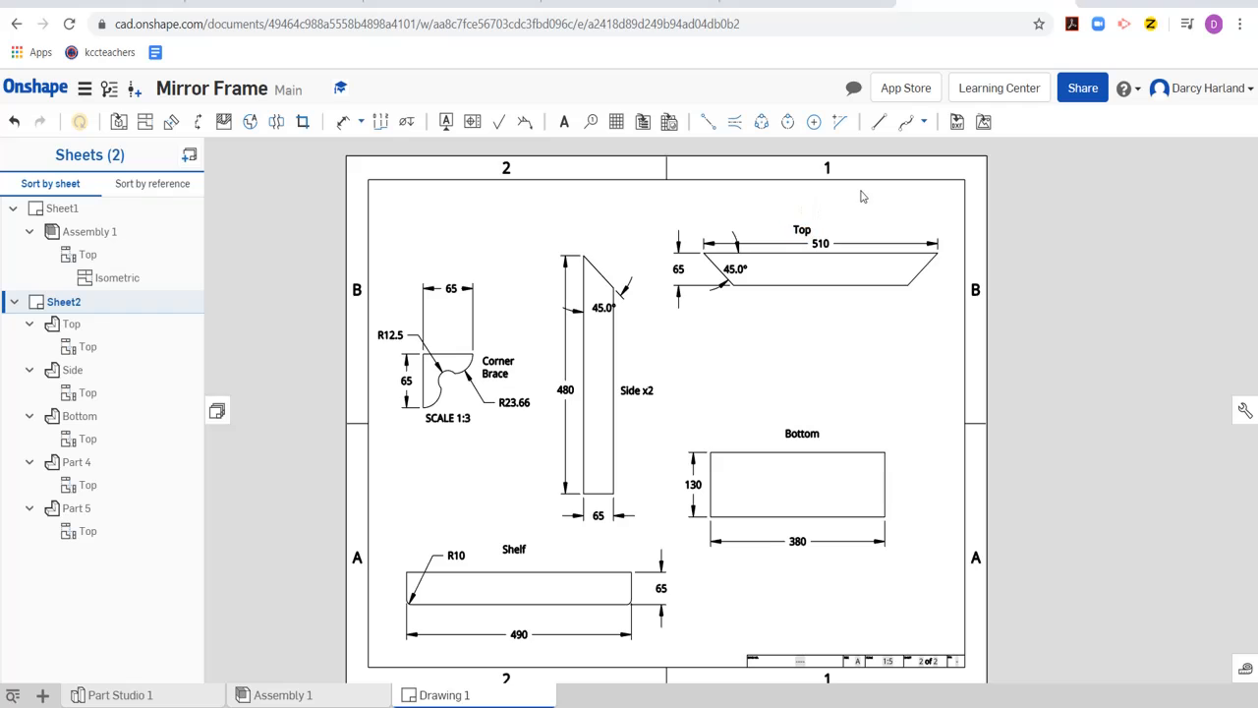
pyautogui.moveTo(811, 232); pyautogui.dragTo(846, 220)
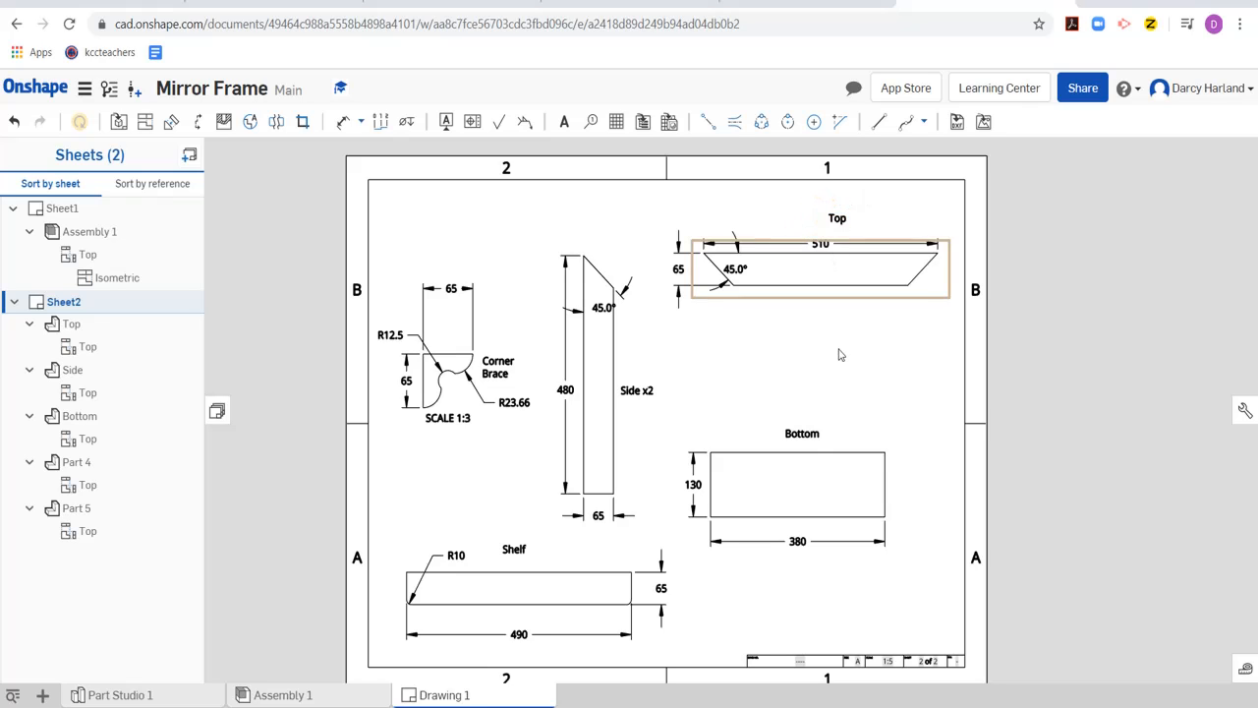
pyautogui.moveTo(843, 456); pyautogui.dragTo(851, 464)
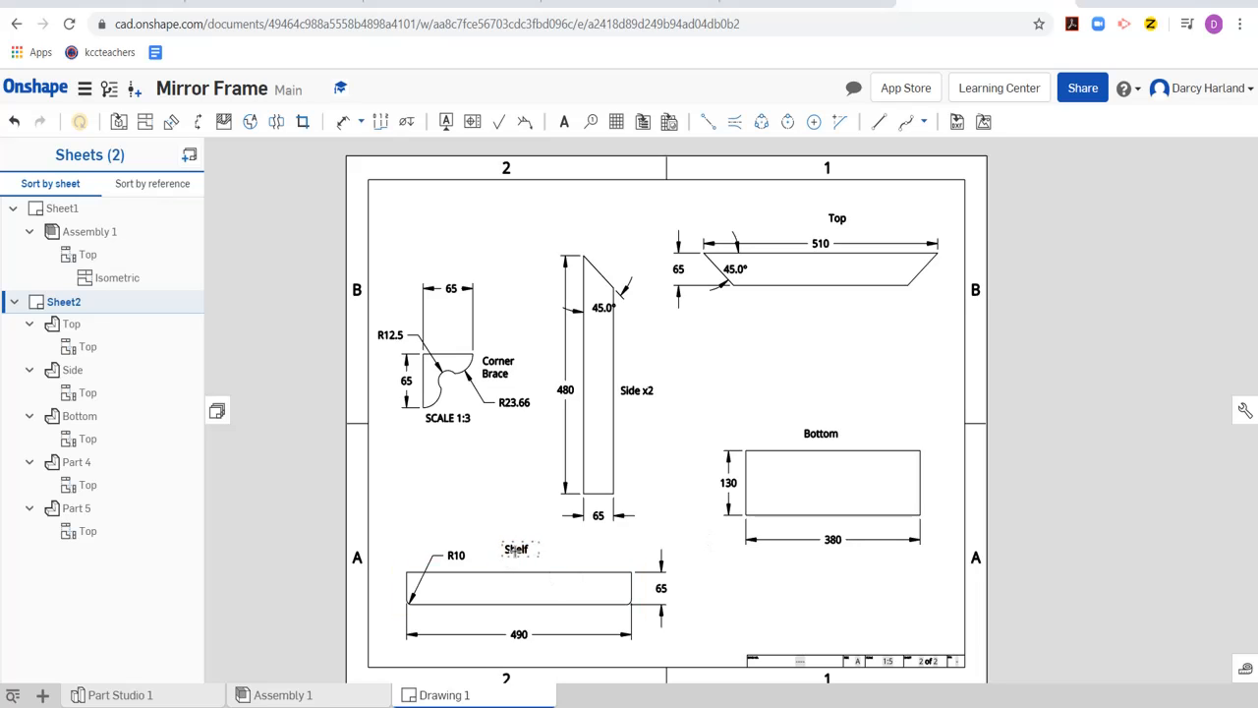
# Step: Place the Shelf and Bottom name notes inside their parts, and turn the Side x2 note vertical inside the Side part
pyautogui.moveTo(521, 545); pyautogui.dragTo(522, 587)
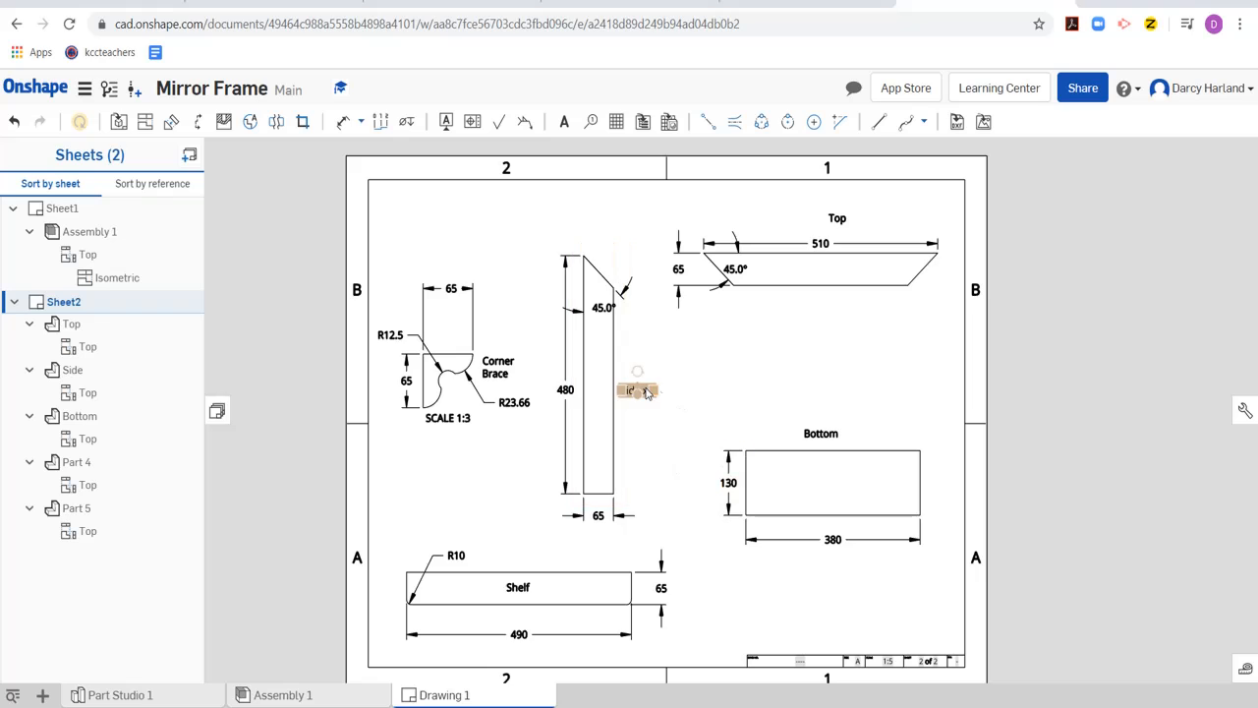
pyautogui.moveTo(817, 436); pyautogui.dragTo(829, 483)
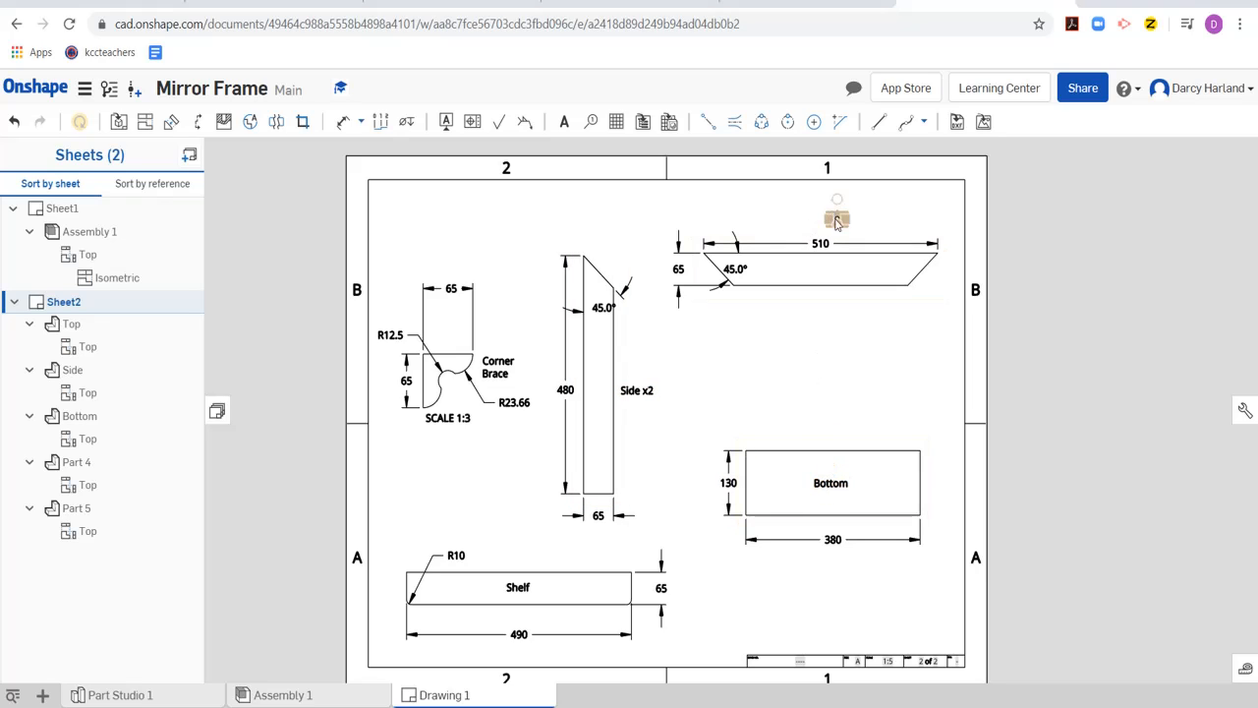
pyautogui.moveTo(829, 212); pyautogui.dragTo(819, 263)
pyautogui.moveTo(635, 391); pyautogui.dragTo(596, 392)
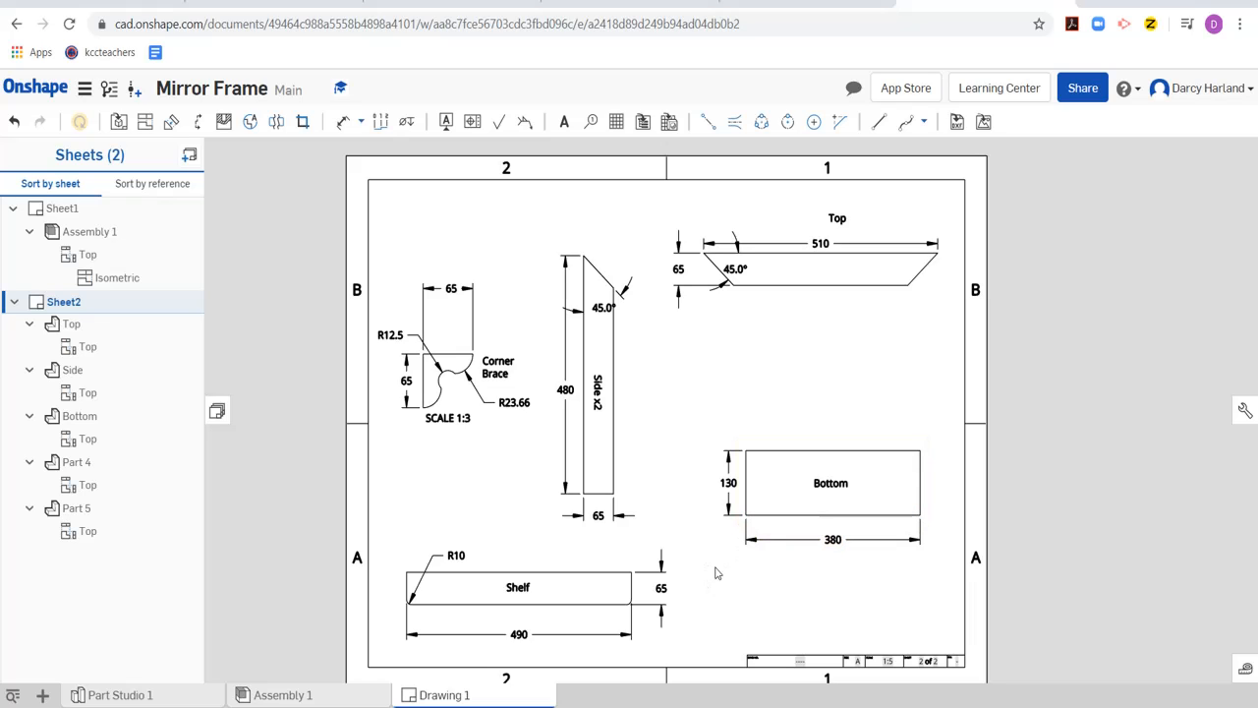
# Step: Check Sheet1 and return to Sheet2, and open the printable version of the whole drawing
pyautogui.click(74, 213)
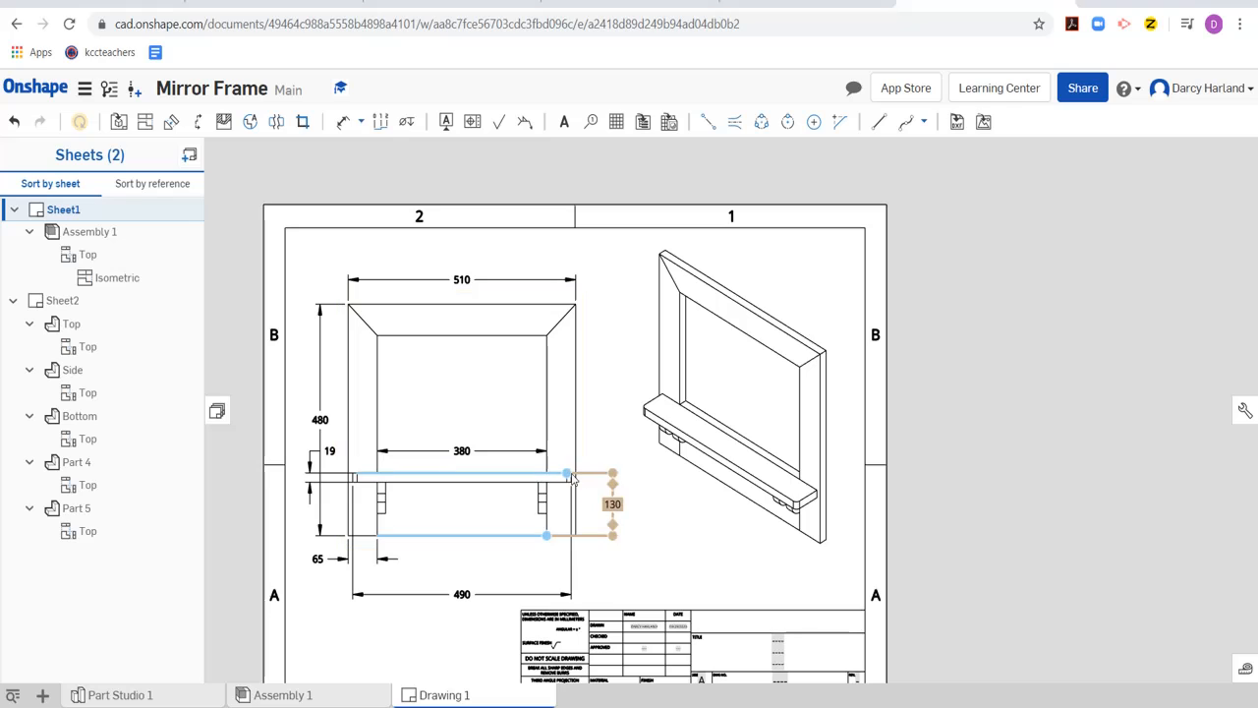
pyautogui.click(82, 304)
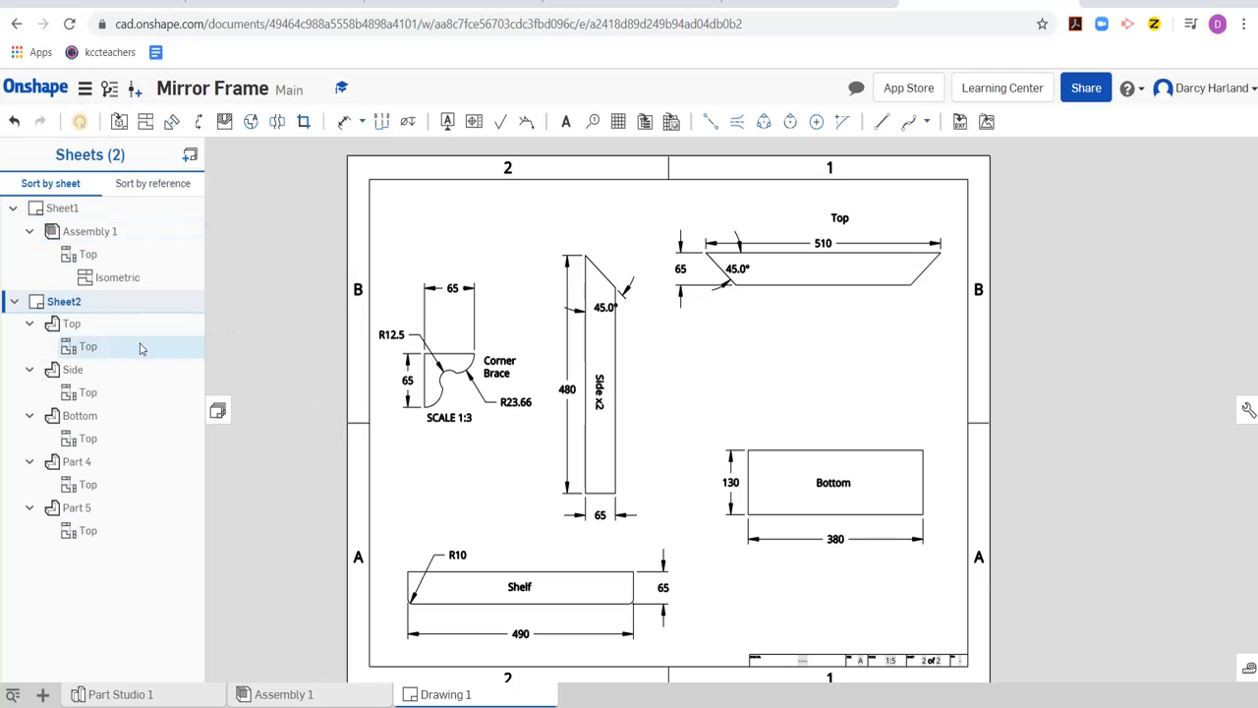
pyautogui.click(85, 91)
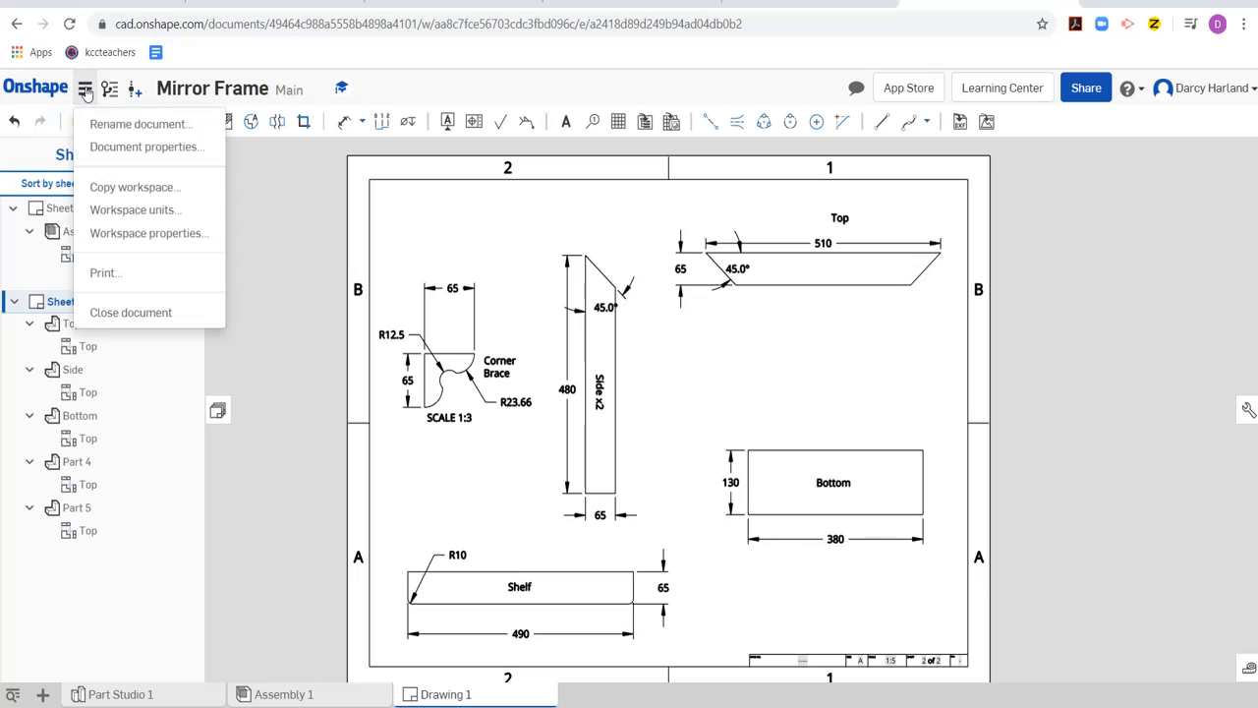
pyautogui.click(135, 272)
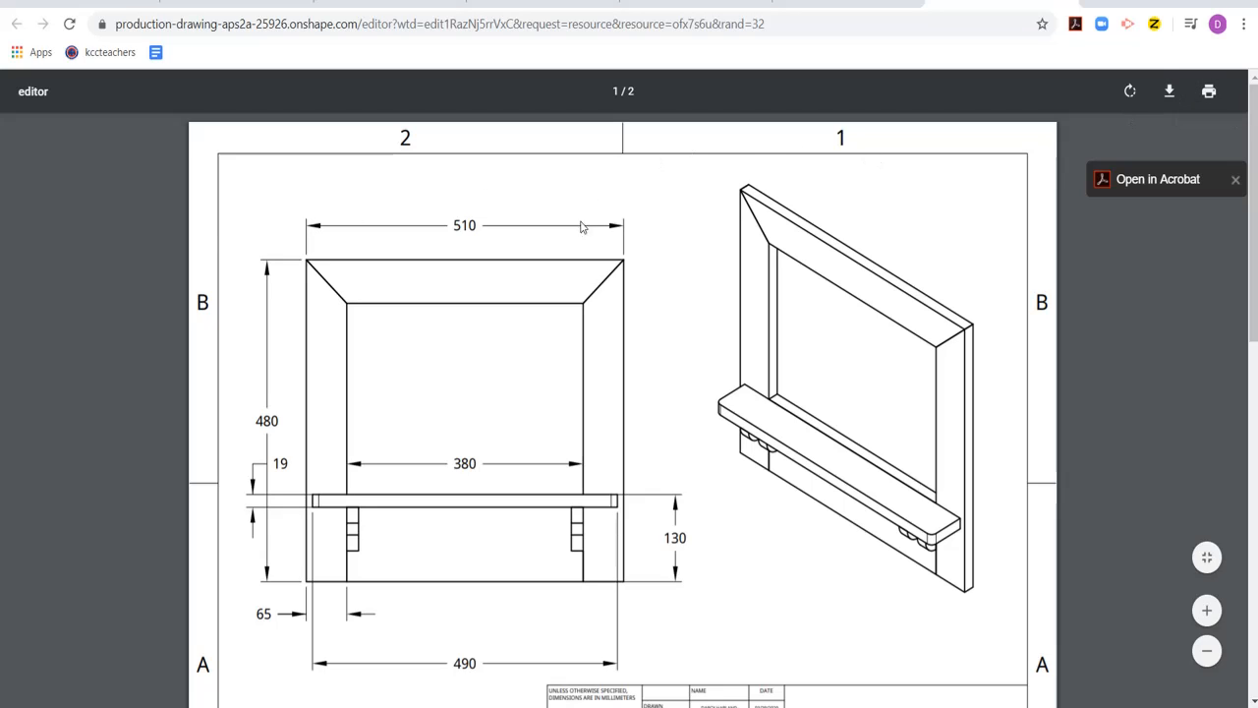
# Step: Examine both pages of the printable drawing, comparing the assembly sheet with the individual part views
pyautogui.scroll(-1, 601, 309)
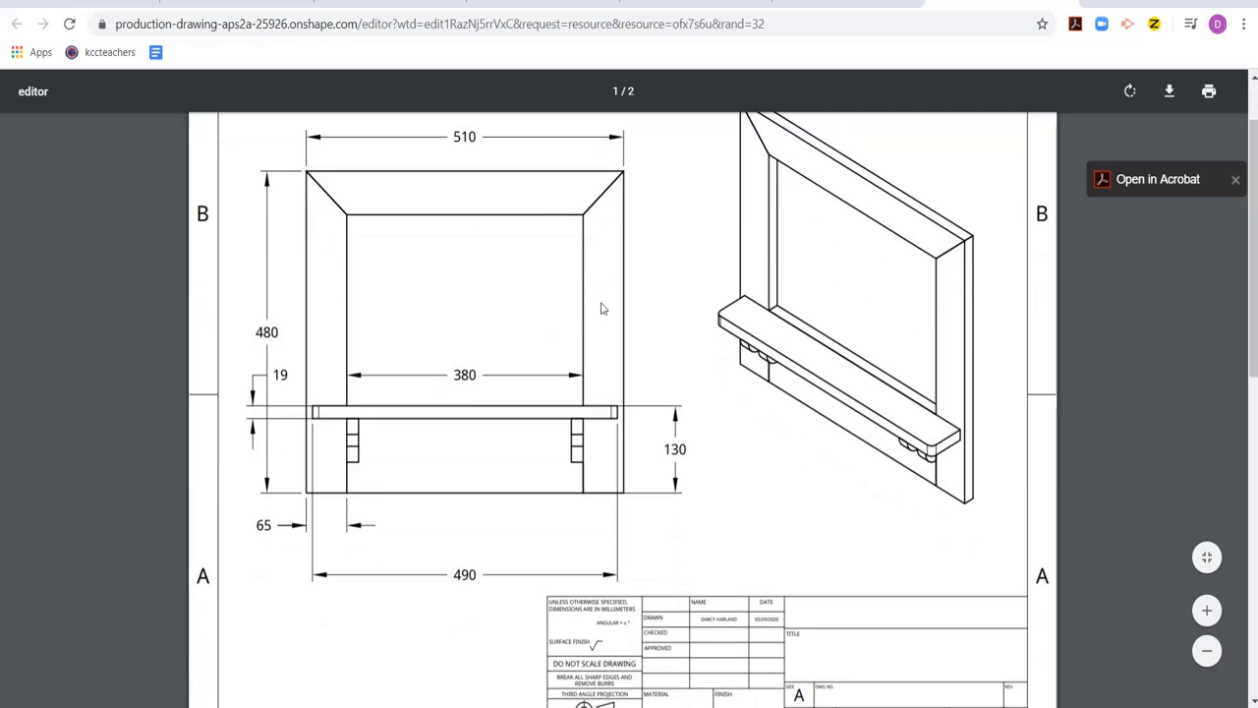
pyautogui.scroll(-7, 613, 309)
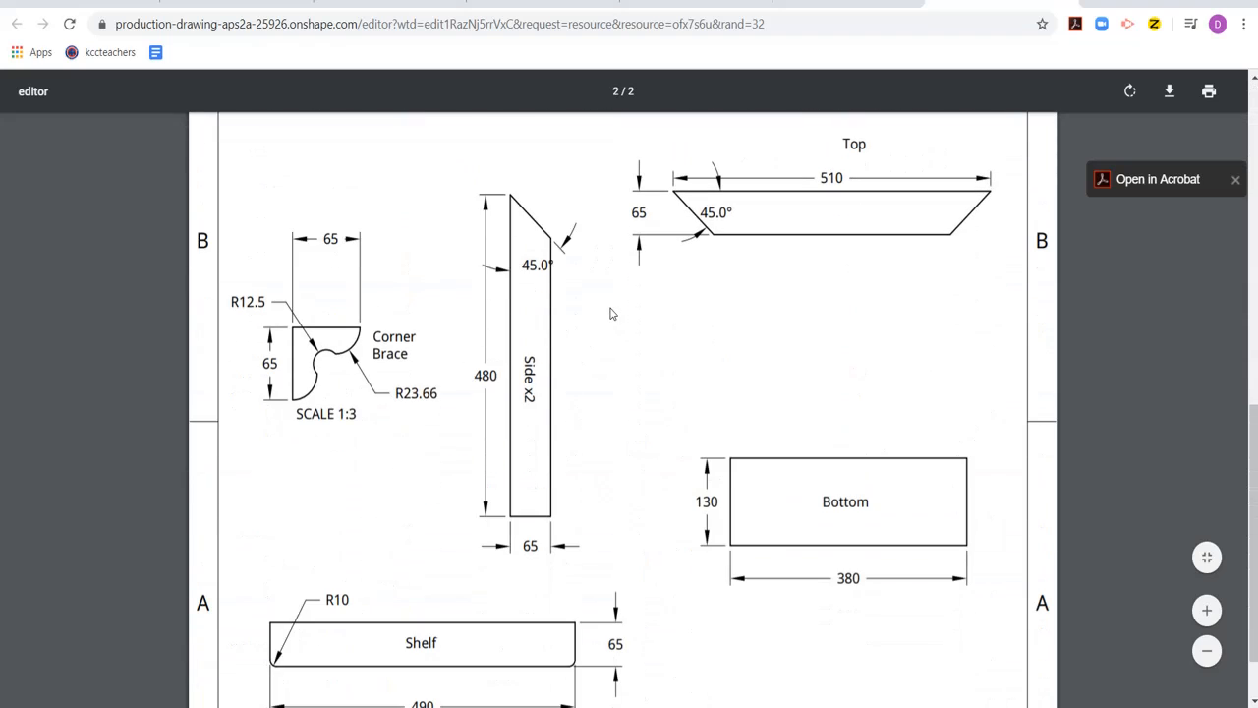
pyautogui.scroll(7, 610, 313)
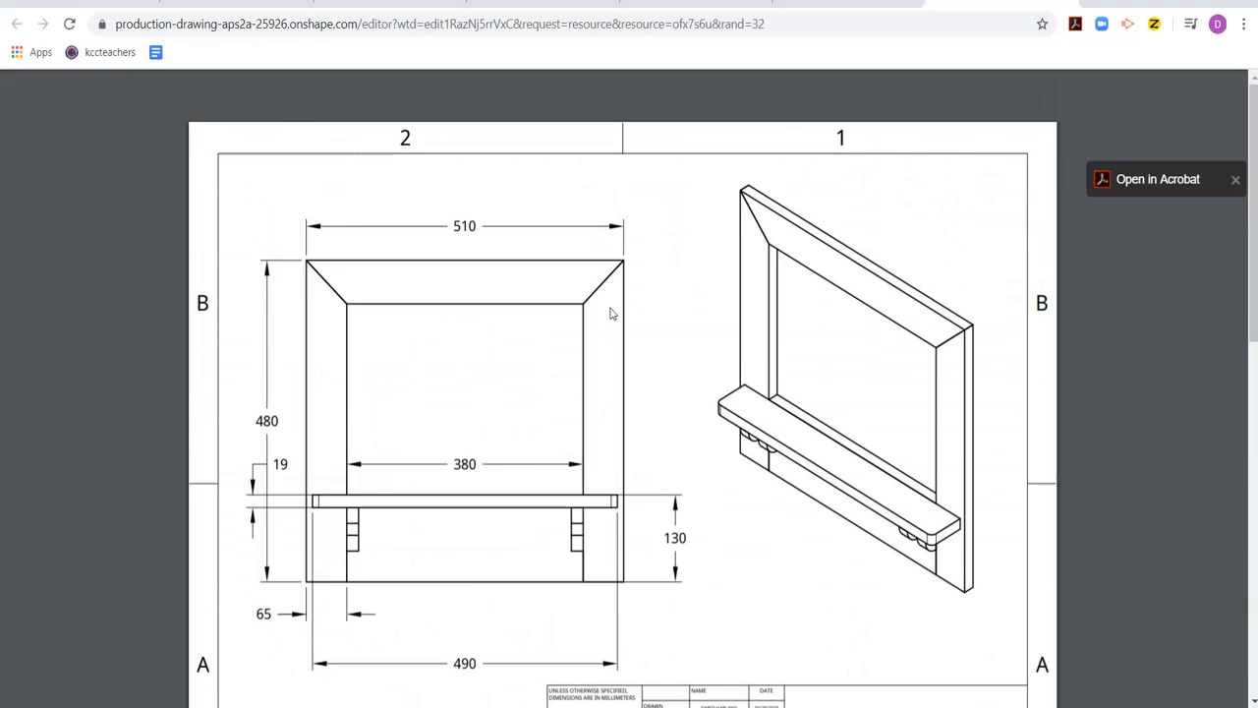
pyautogui.scroll(-1, 610, 312)
pyautogui.scroll(-1, 609, 313)
pyautogui.scroll(2, 610, 313)
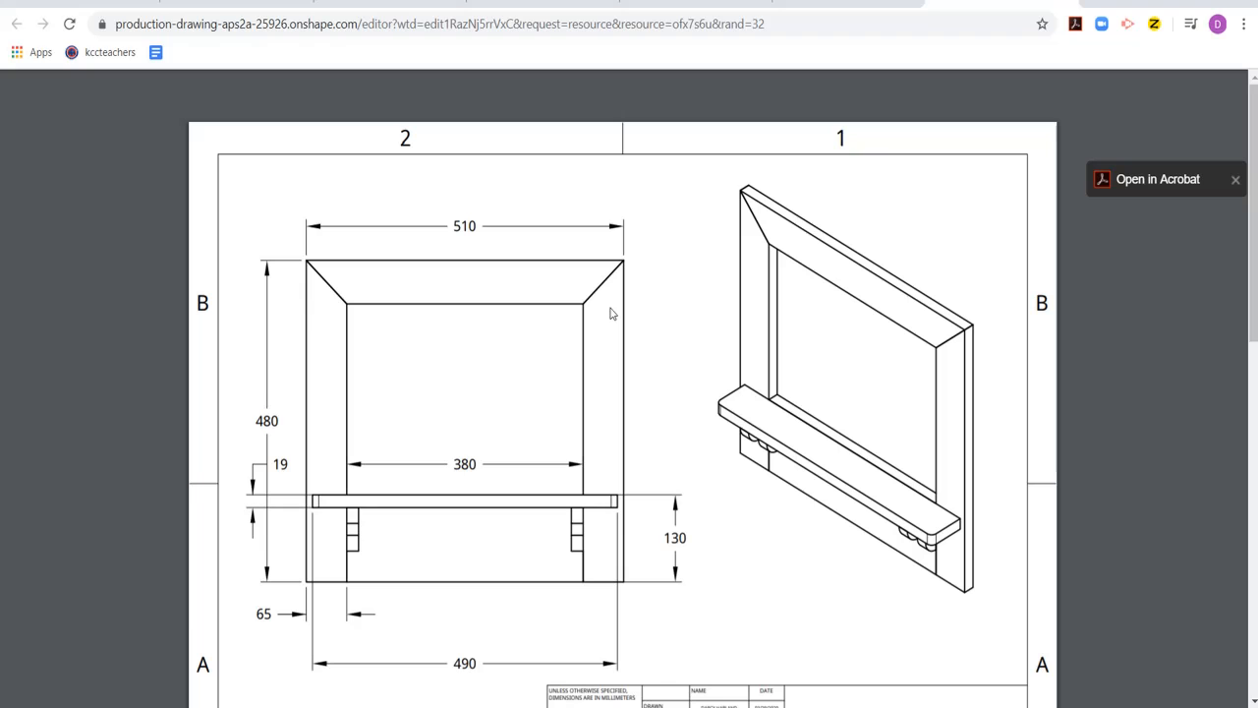
pyautogui.scroll(-2, 609, 313)
pyautogui.scroll(2, 609, 312)
pyautogui.scroll(-7, 609, 312)
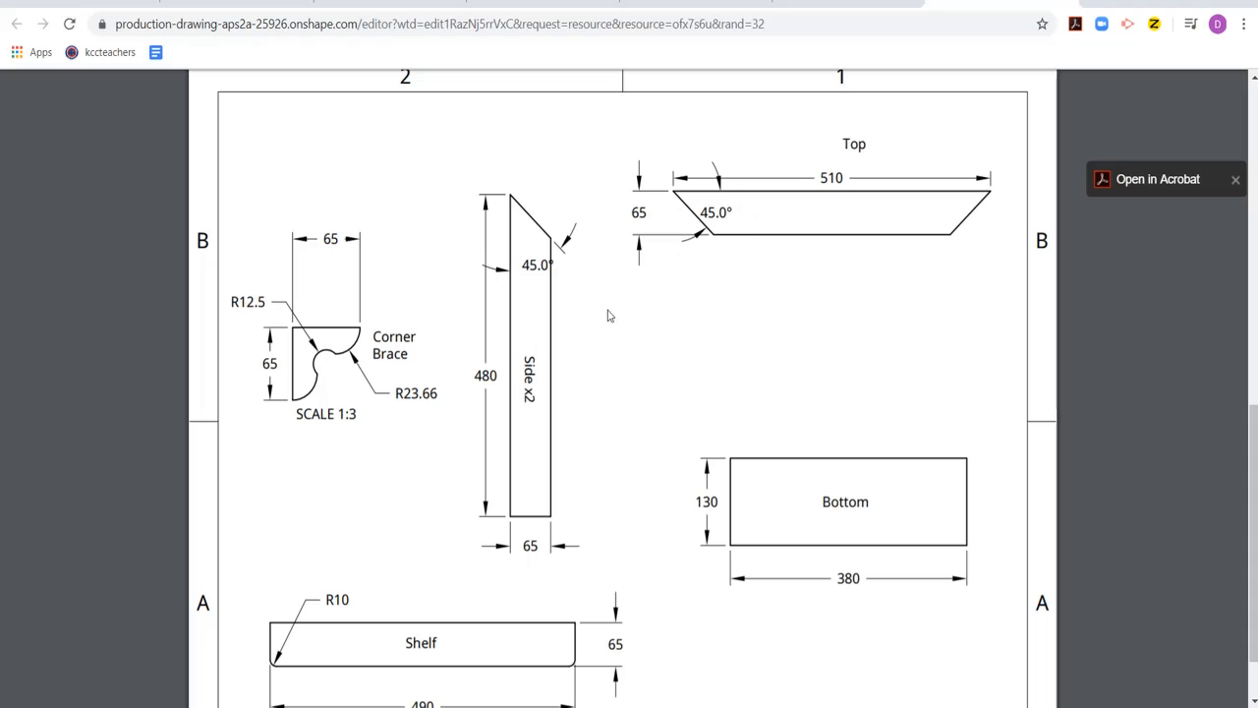
pyautogui.scroll(-1, 792, 426)
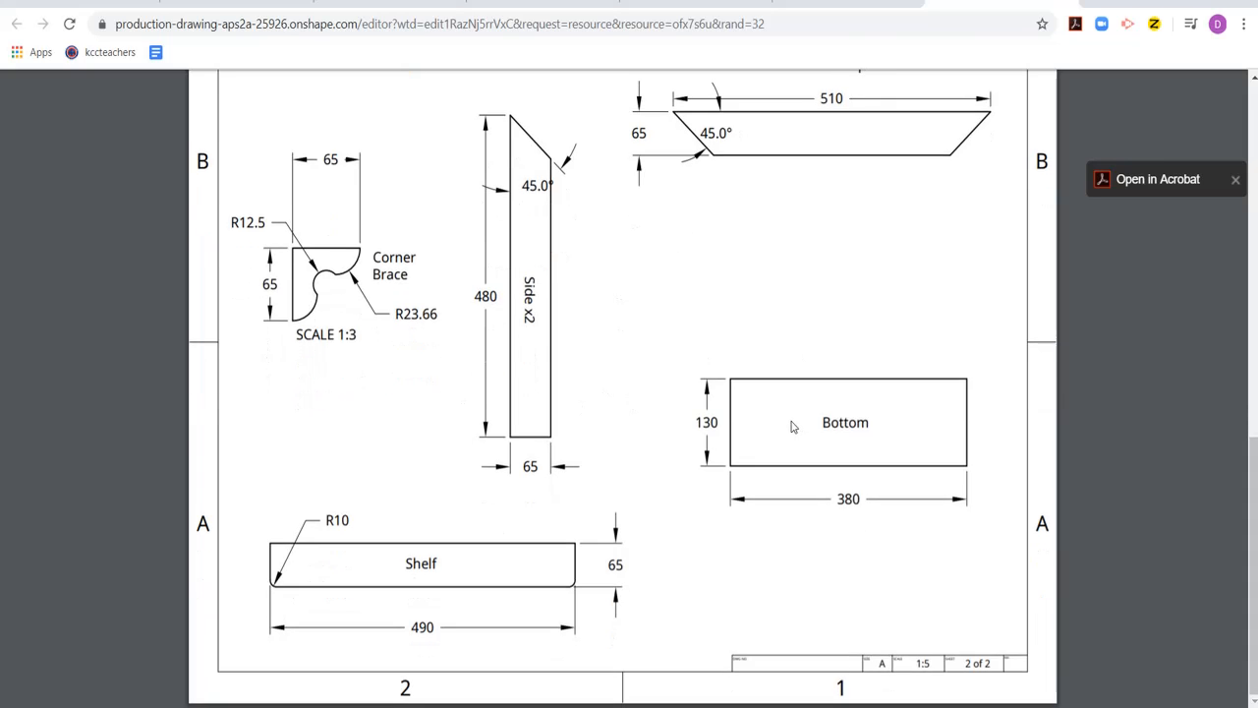
pyautogui.scroll(8, 792, 427)
pyautogui.scroll(1, 792, 425)
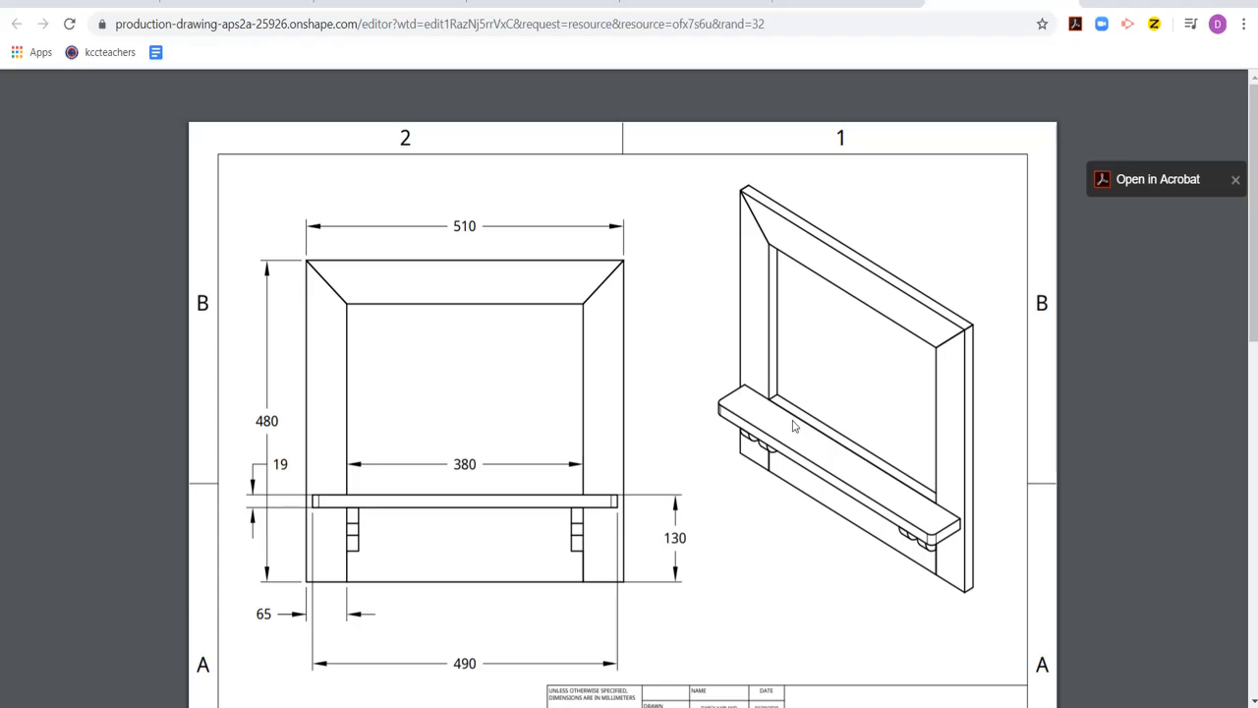
pyautogui.scroll(-9, 636, 378)
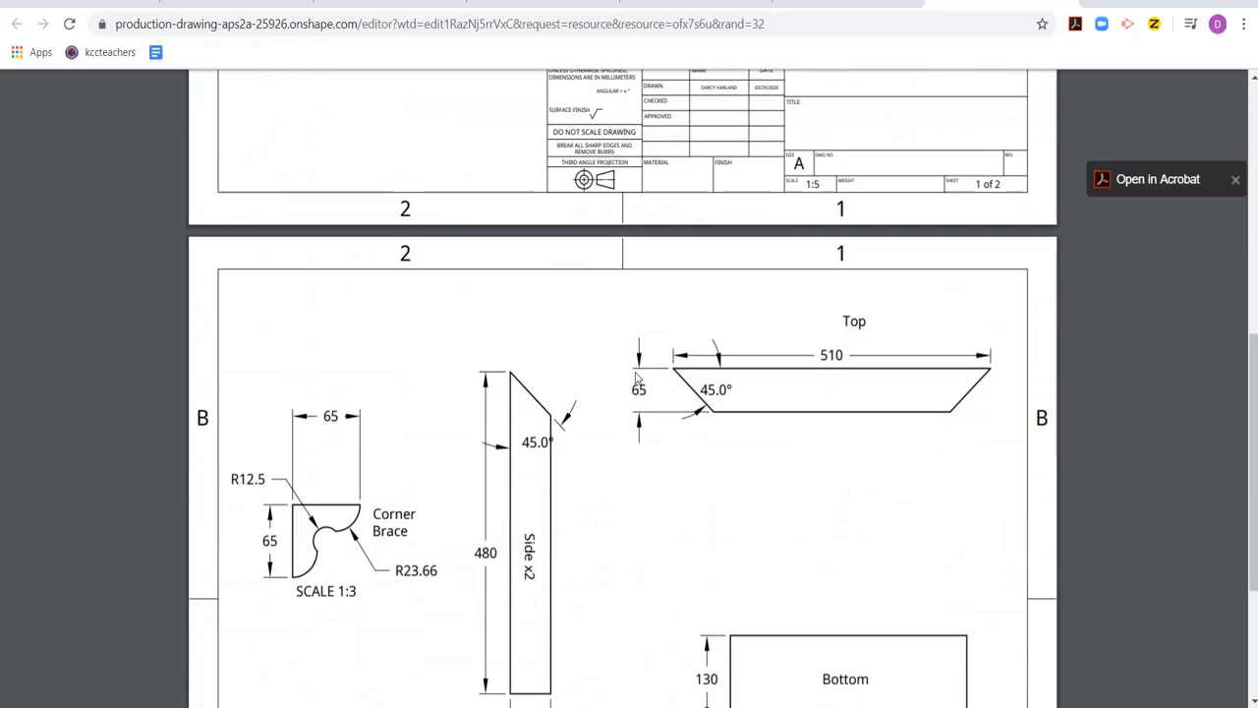
pyautogui.scroll(8, 636, 377)
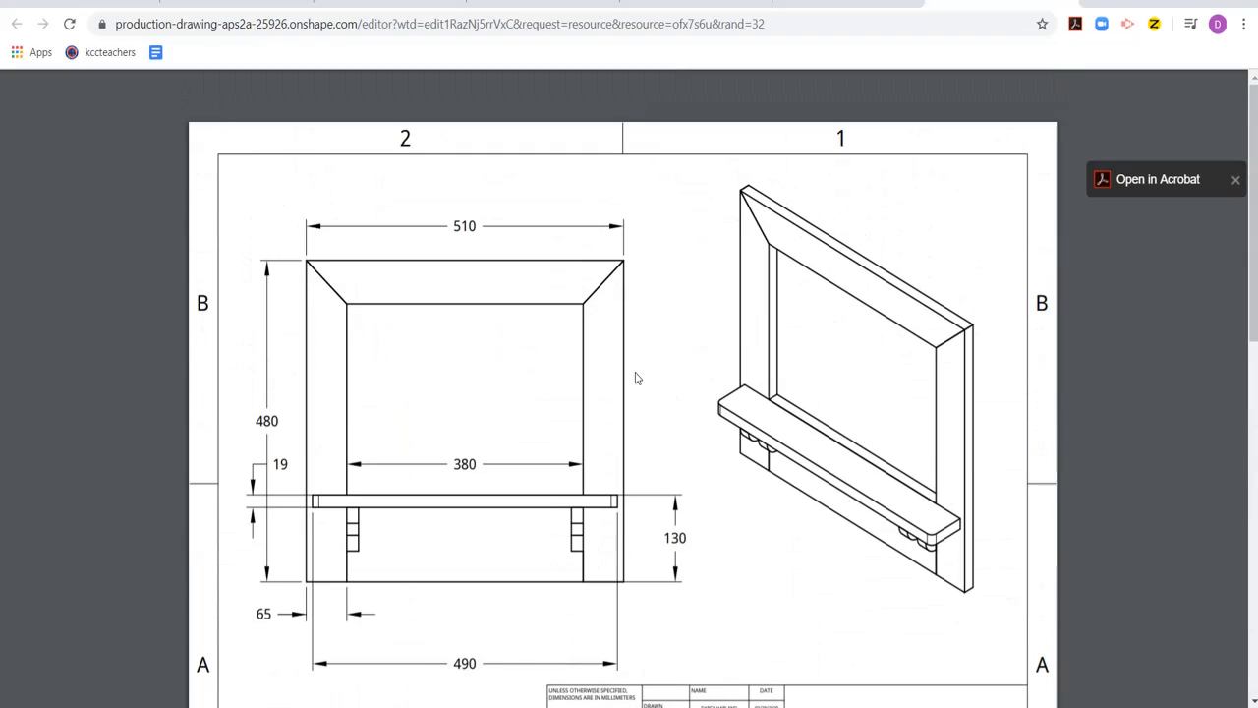